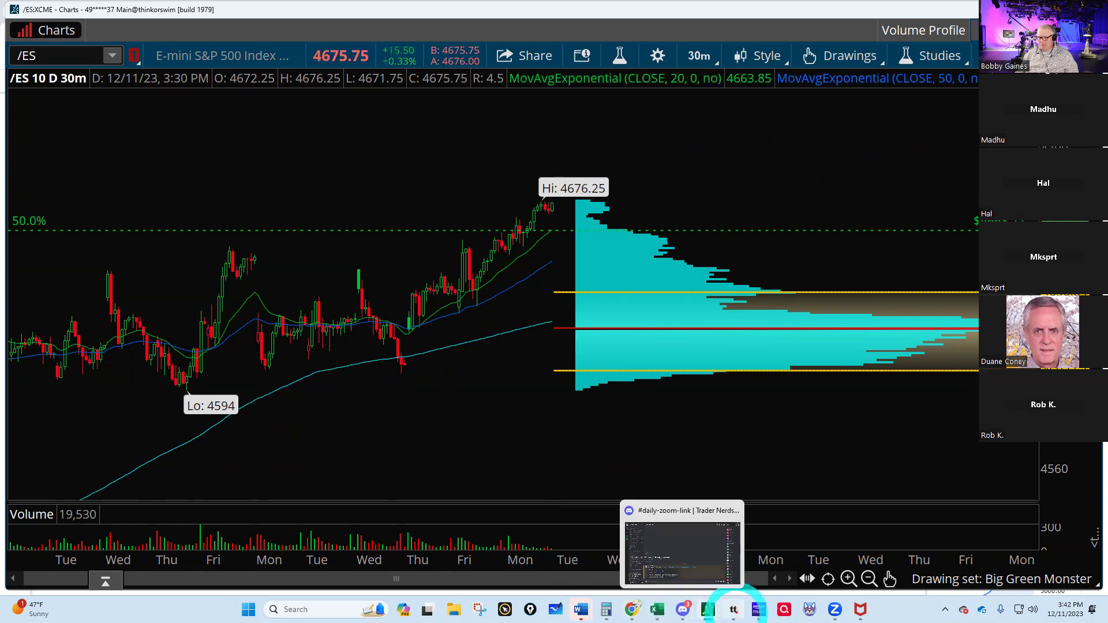
# - Switch from the thinkorswim /ES chart to the TradingView ES1! daily chart in Chrome
pyautogui.moveTo(728, 616)
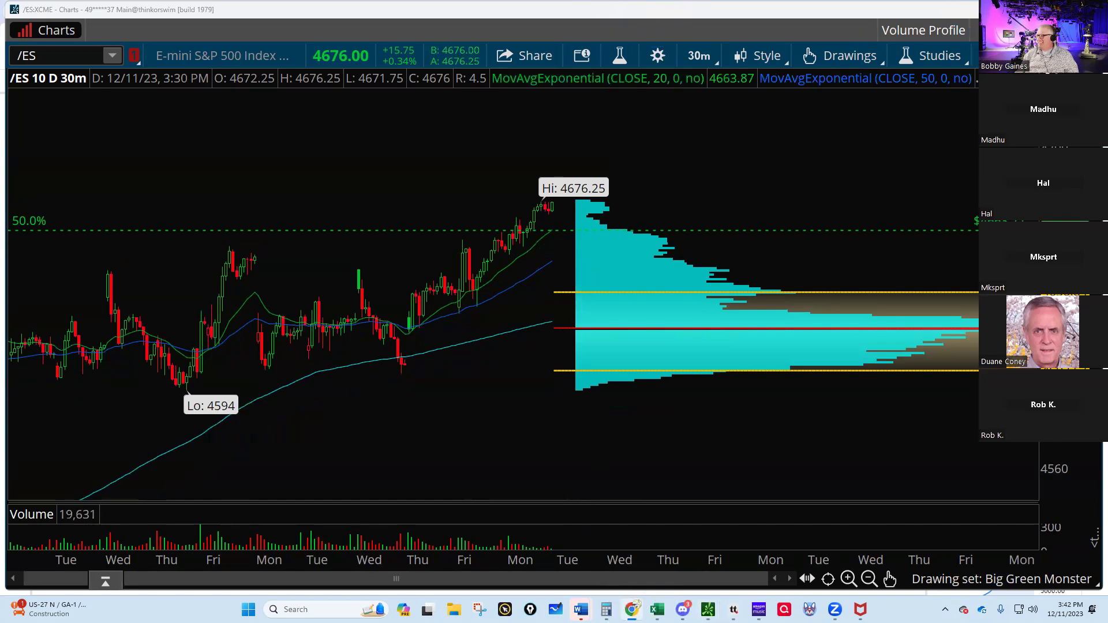
pyautogui.hotkey('alt', 'Tab')
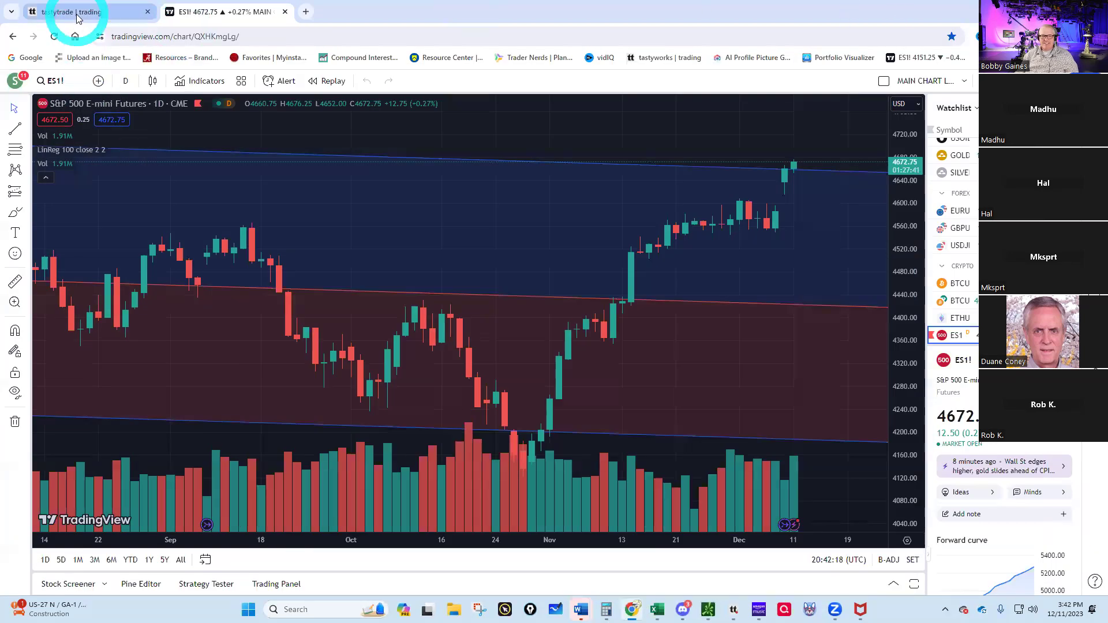
# - Switch tastytrade to the second Traditional IRA account, then bring up the TASTY MEGA spreadsheet
pyautogui.click(66, 12)
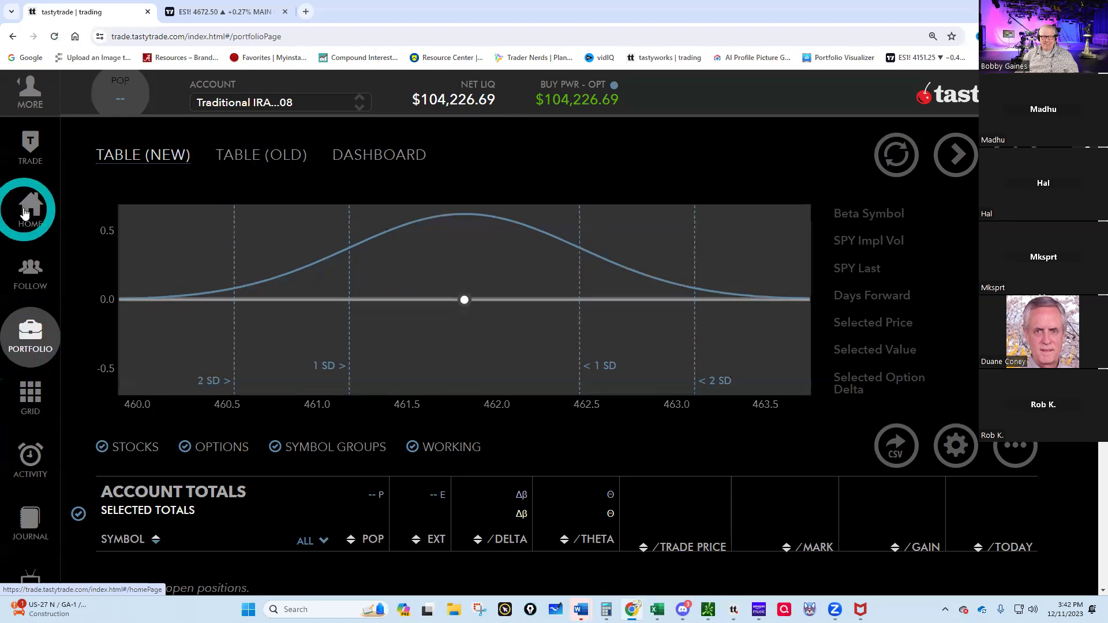
pyautogui.click(358, 103)
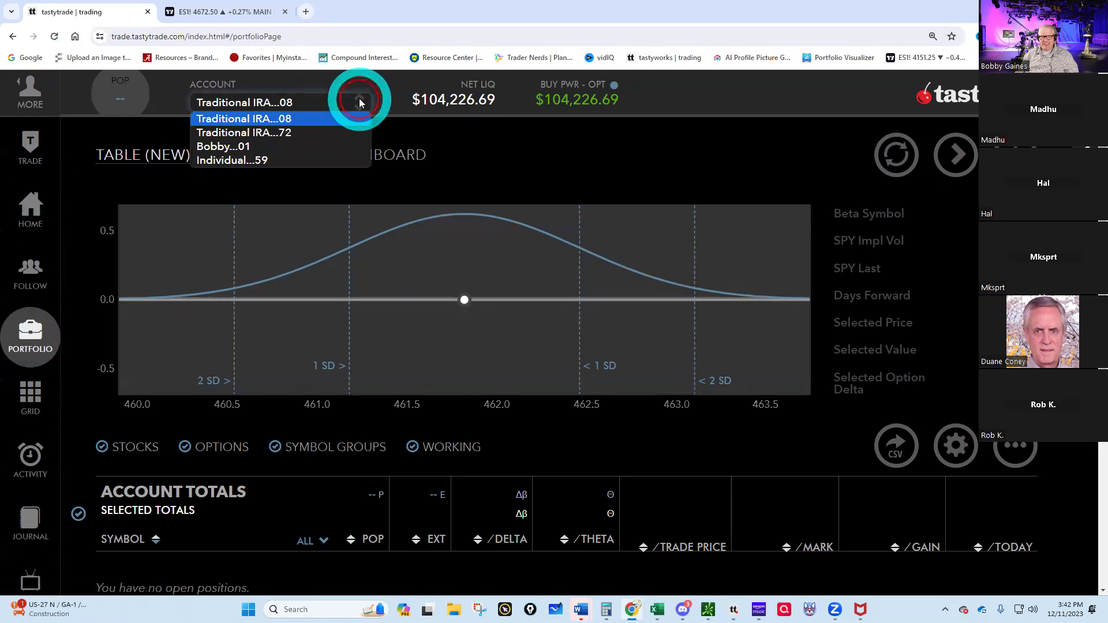
pyautogui.click(269, 132)
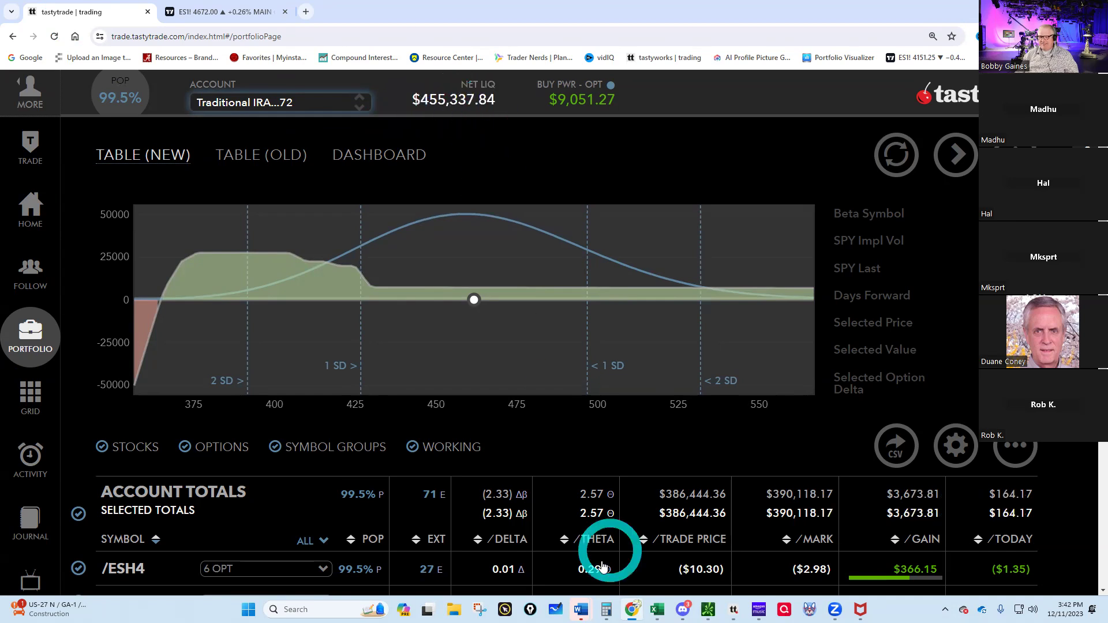
pyautogui.moveTo(657, 610)
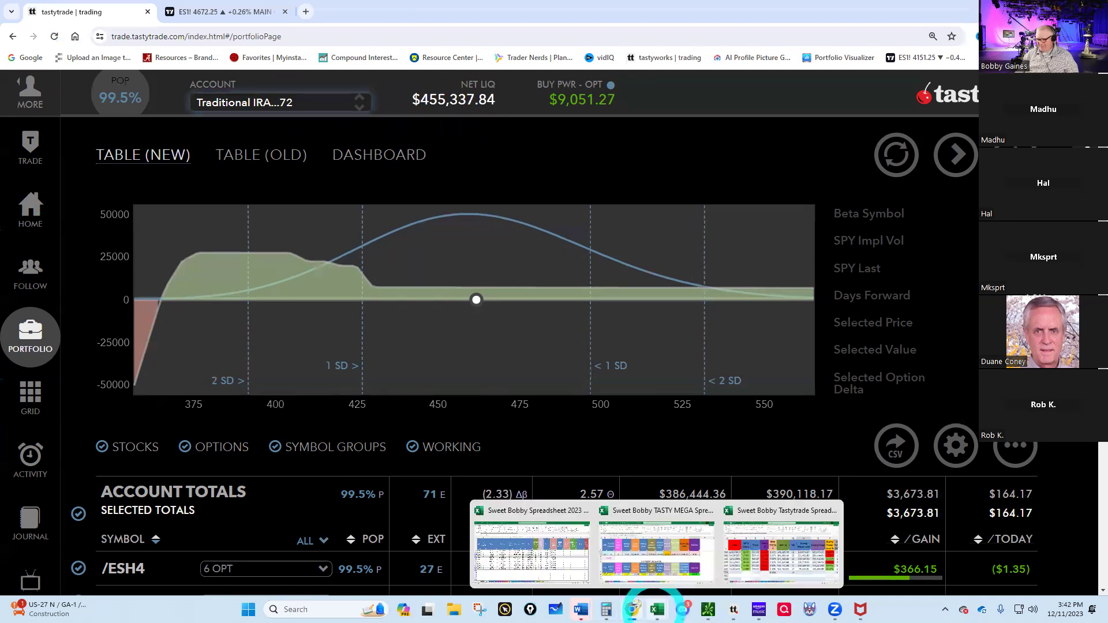
pyautogui.click(656, 549)
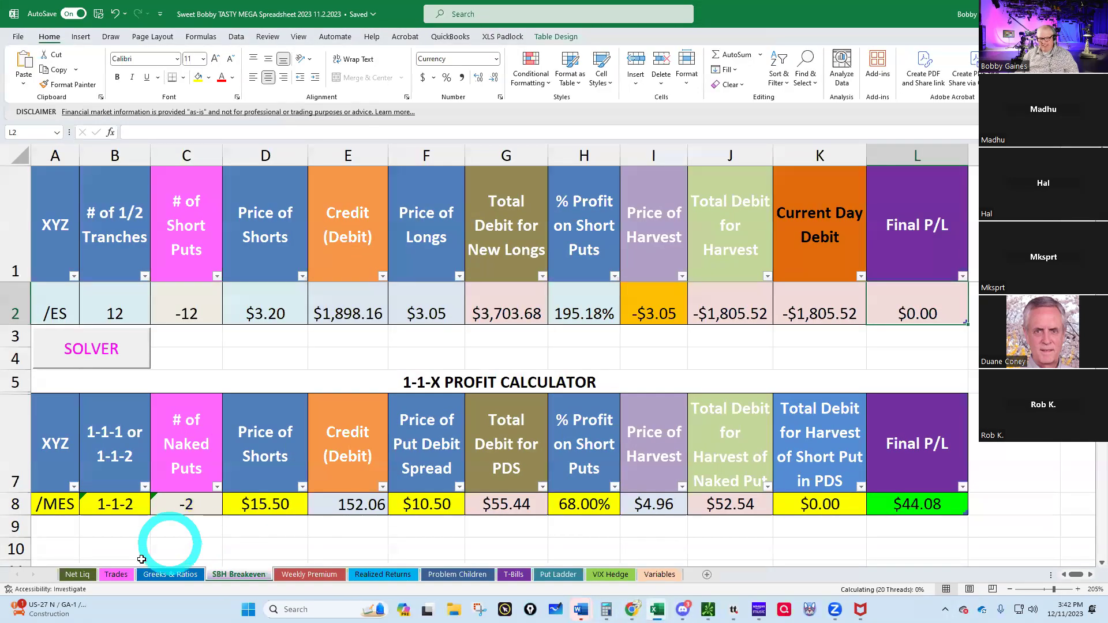
# - Enter net liquidation 455,329 with date 12/11/2023 in row 17 of the Net Liq sheet
pyautogui.click(78, 576)
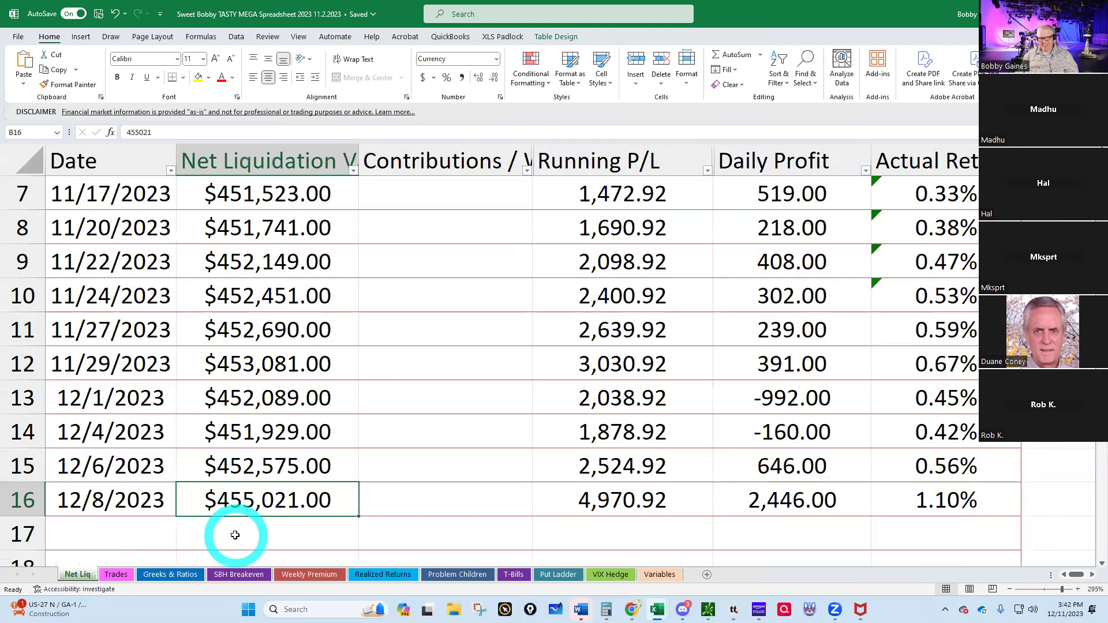
pyautogui.click(234, 535)
pyautogui.write('455329')
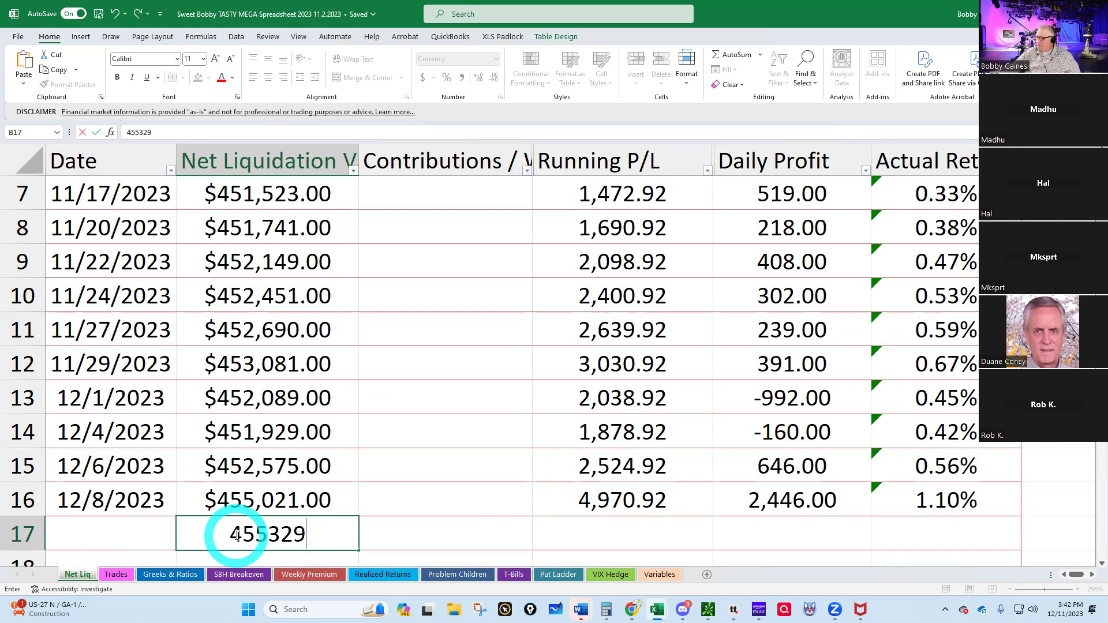
pyautogui.press('Return')
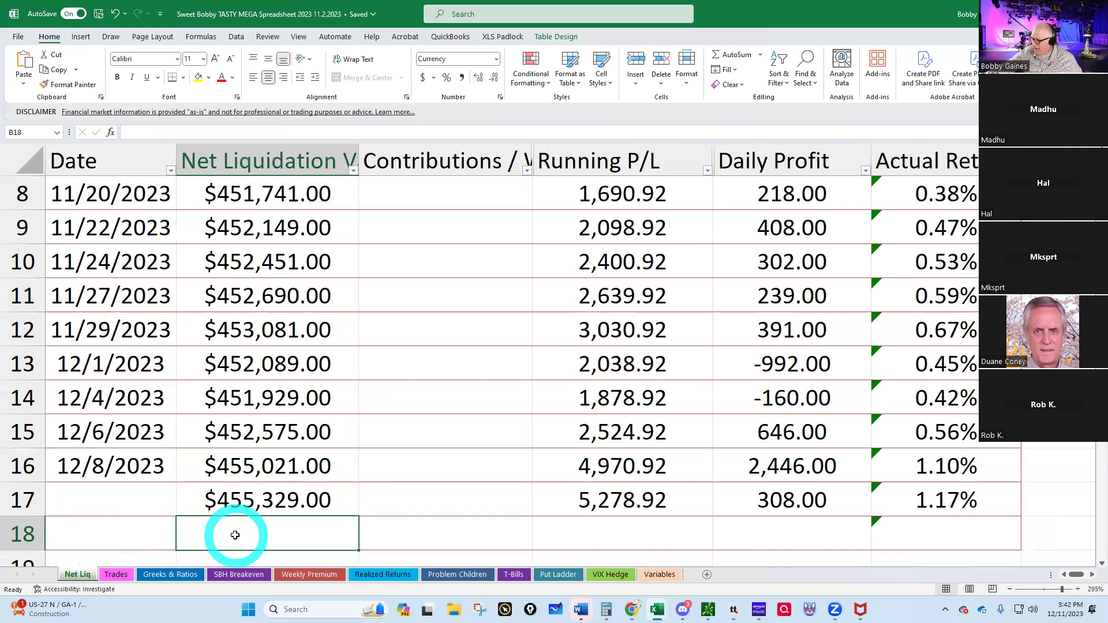
pyautogui.click(91, 495)
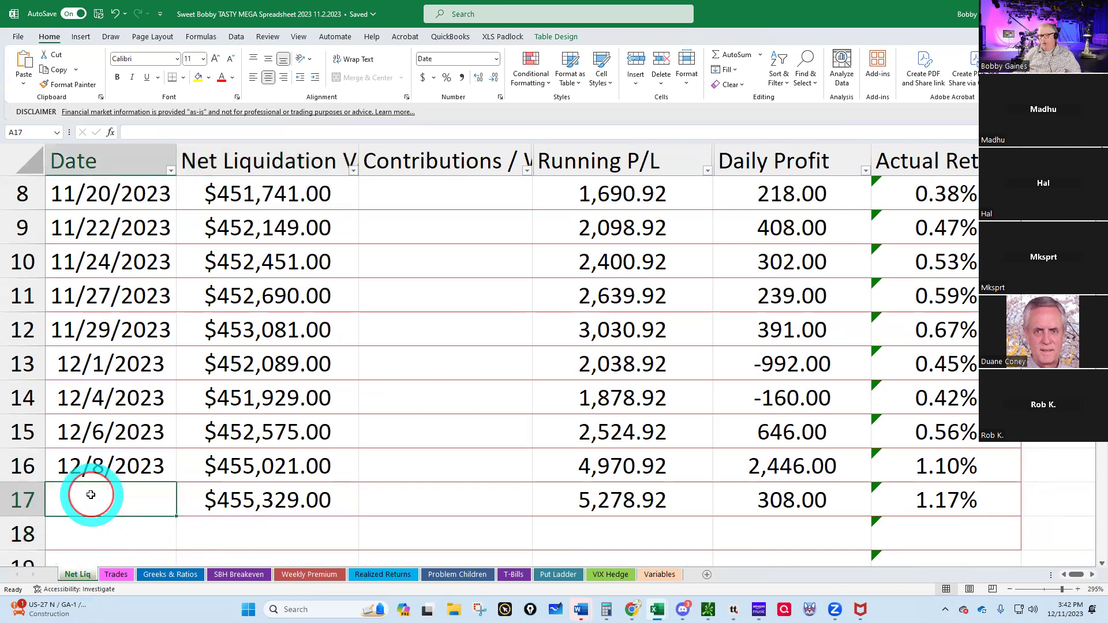
pyautogui.write('1')
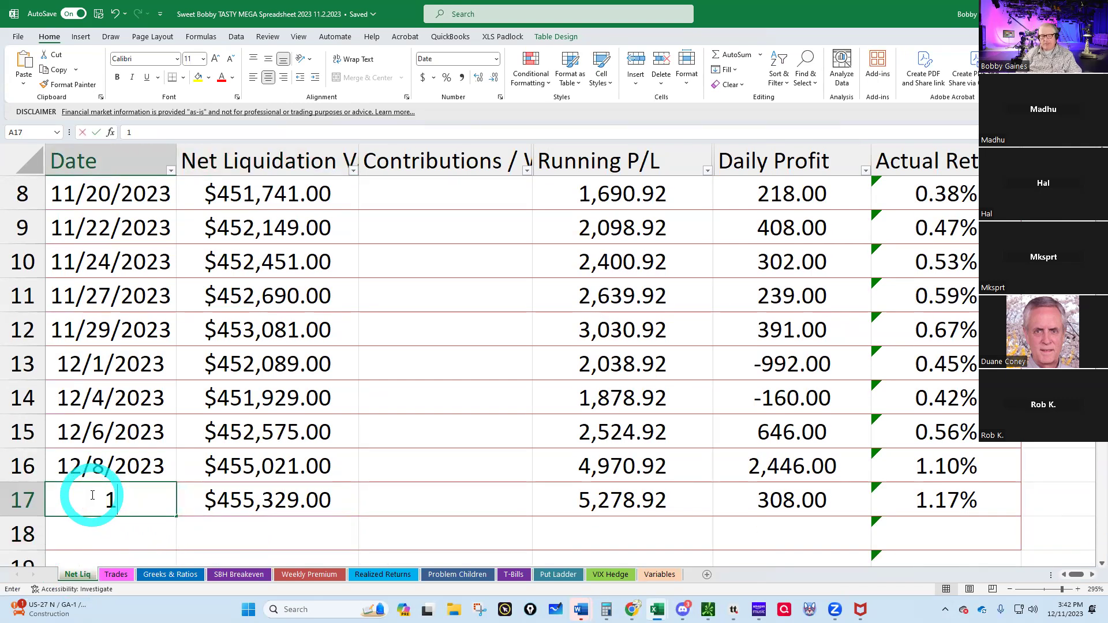
pyautogui.write('2/1')
pyautogui.write('1/2023')
pyautogui.press('Return')
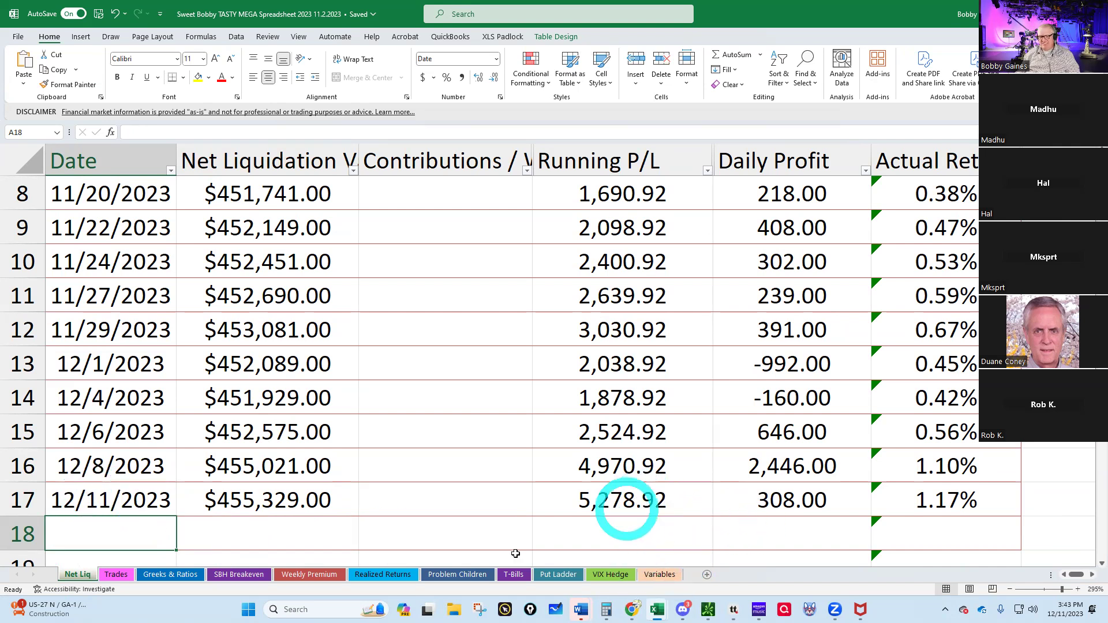
# - Open the Greeks & Ratios sheet and check the account greeks in tastytrade
pyautogui.click(173, 574)
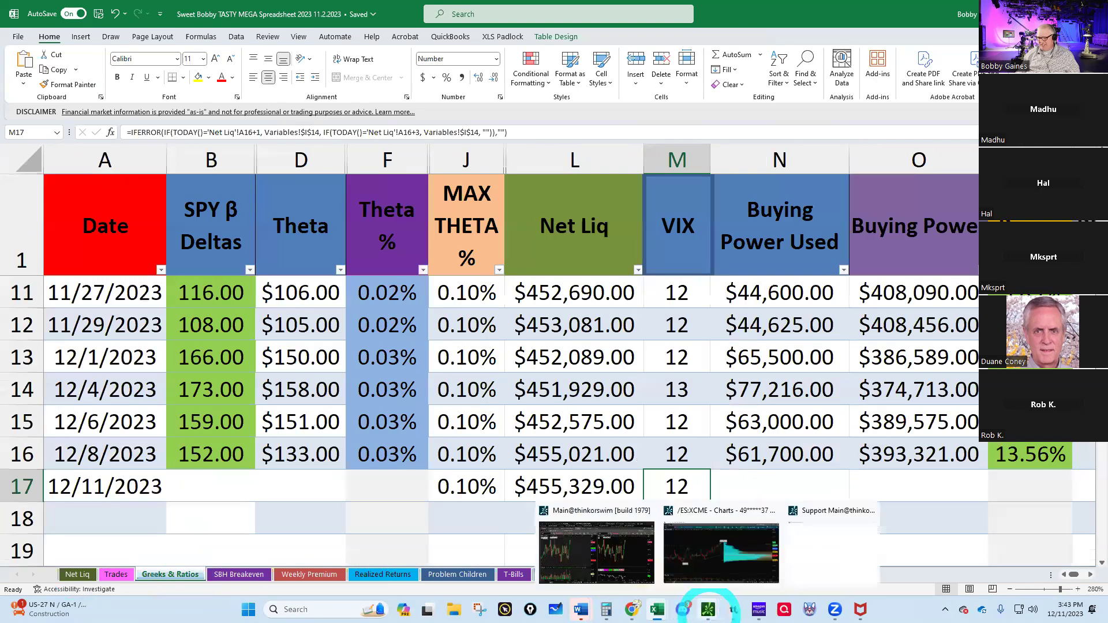
pyautogui.click(733, 609)
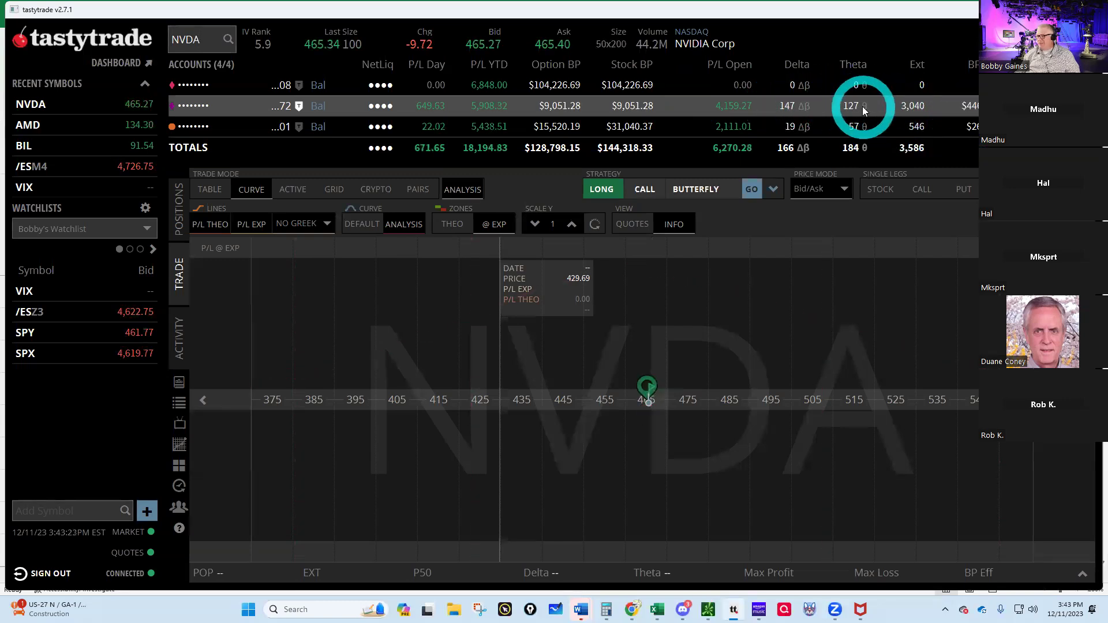
pyautogui.moveTo(658, 609)
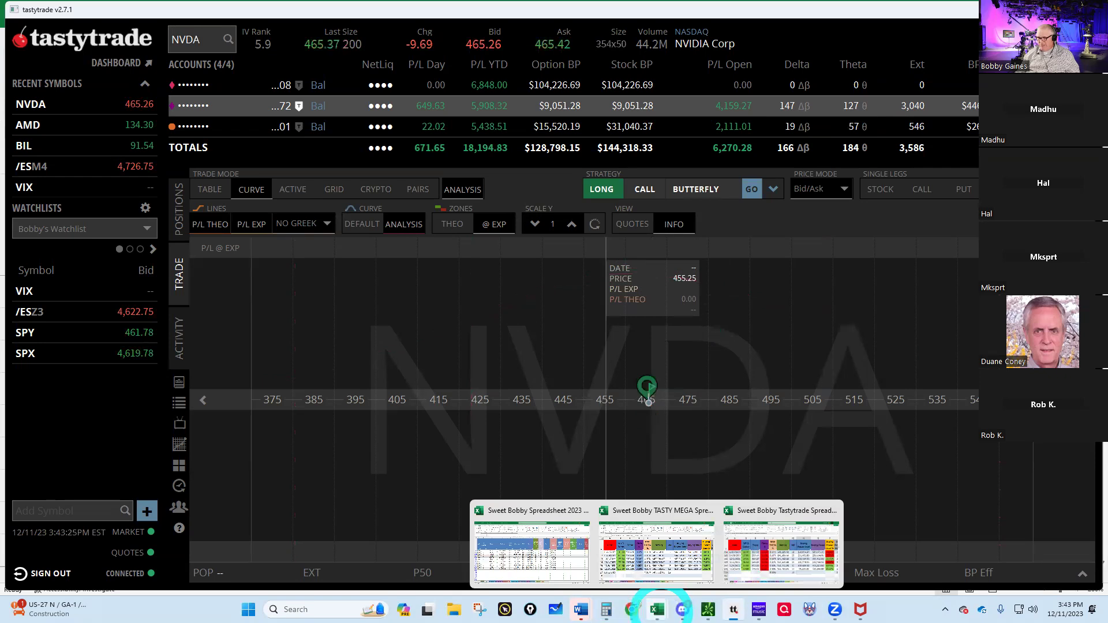
pyautogui.click(636, 563)
# - Enter 147 SPY beta deltas and 127 theta for 12/11/2023
pyautogui.click(192, 491)
pyautogui.write('147')
pyautogui.press('Tab')
pyautogui.write('12')
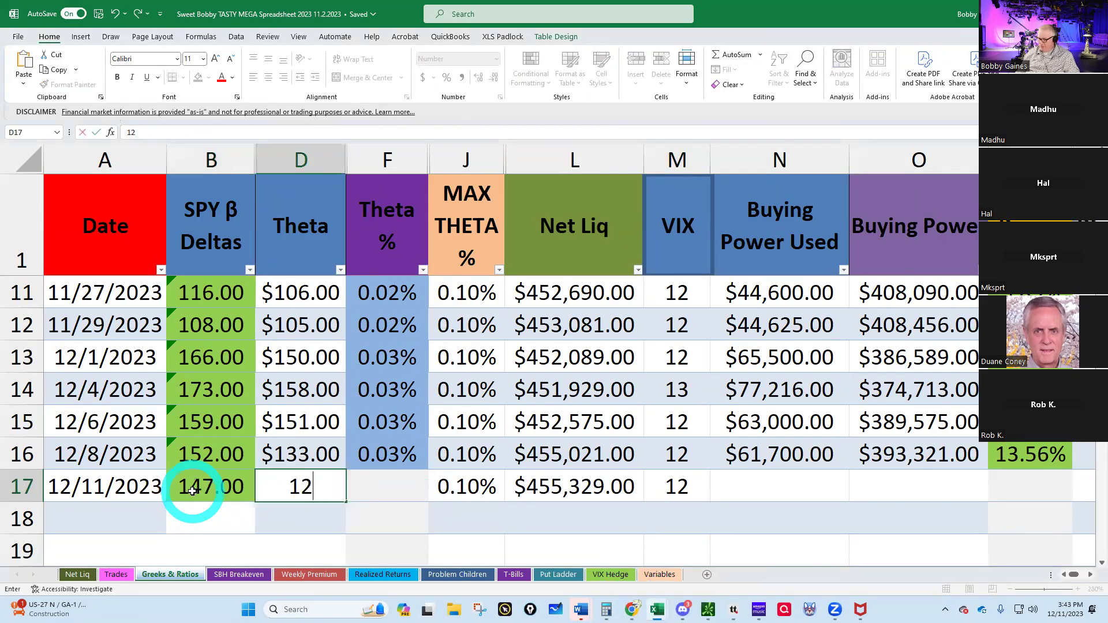
pyautogui.press('Tab')
# - Read the VIX from the /ES charts and enter 12 in the VIX cell
pyautogui.click(682, 491)
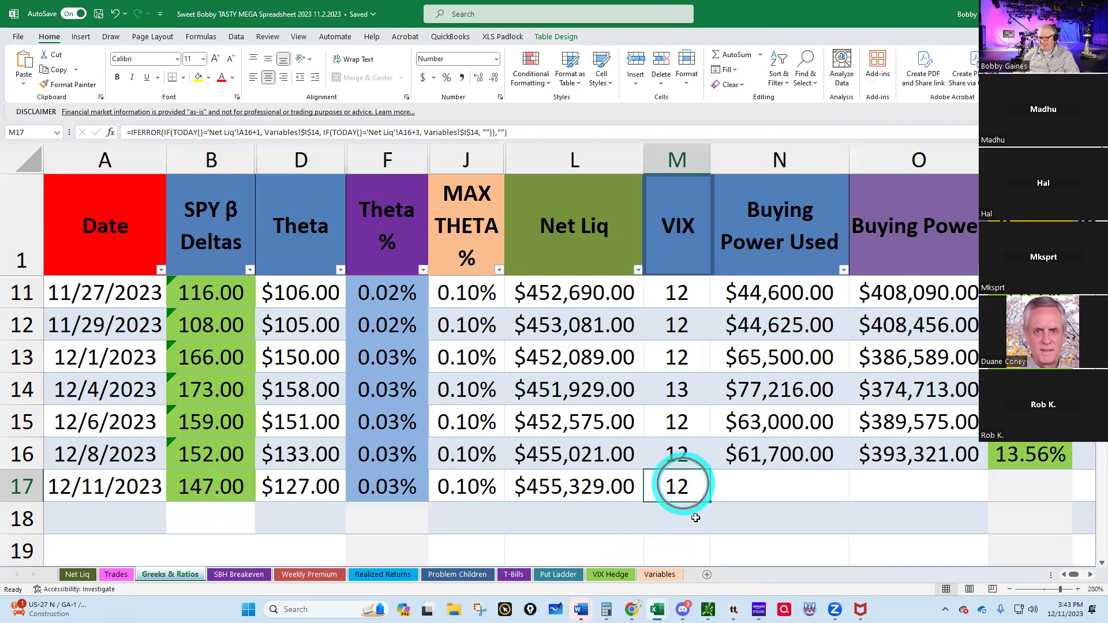
pyautogui.click(708, 611)
pyautogui.click(613, 564)
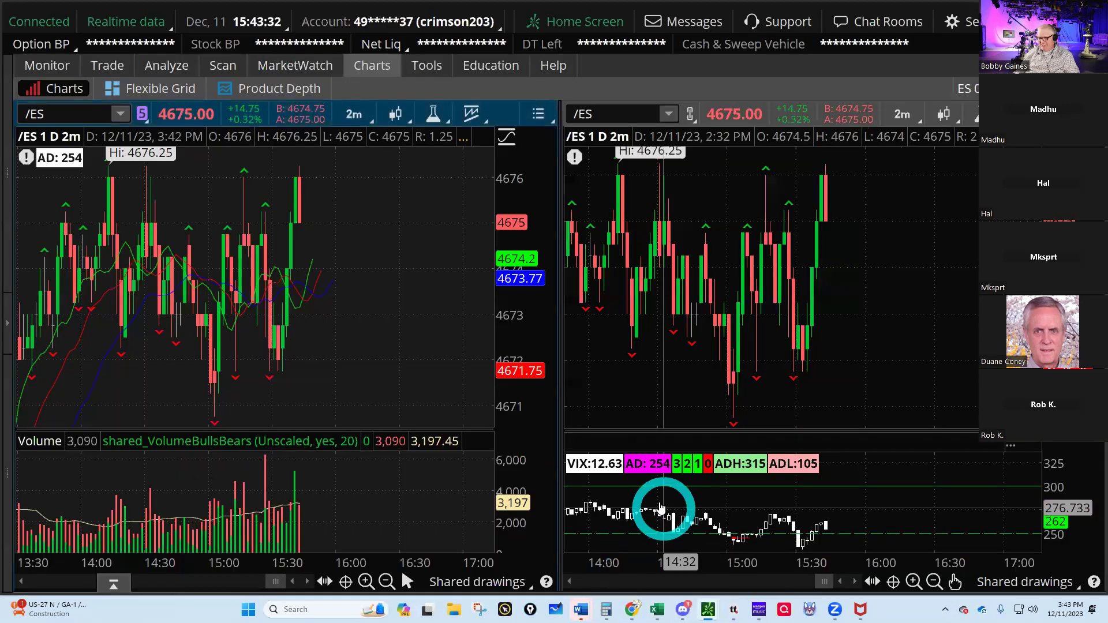
pyautogui.click(657, 610)
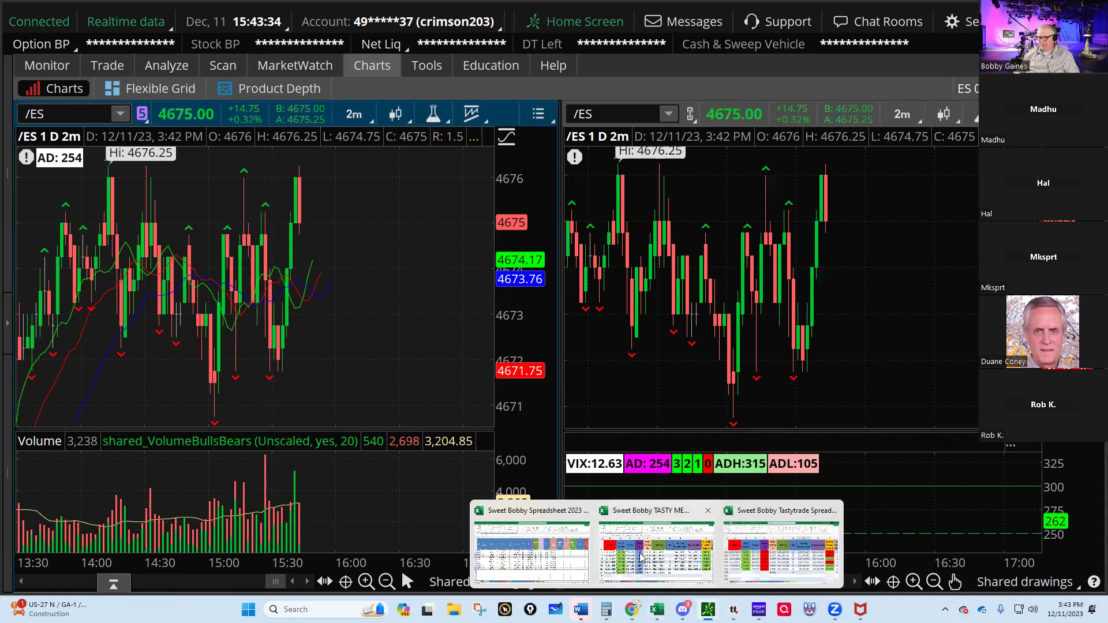
pyautogui.click(635, 549)
pyautogui.click(670, 489)
pyautogui.write('12')
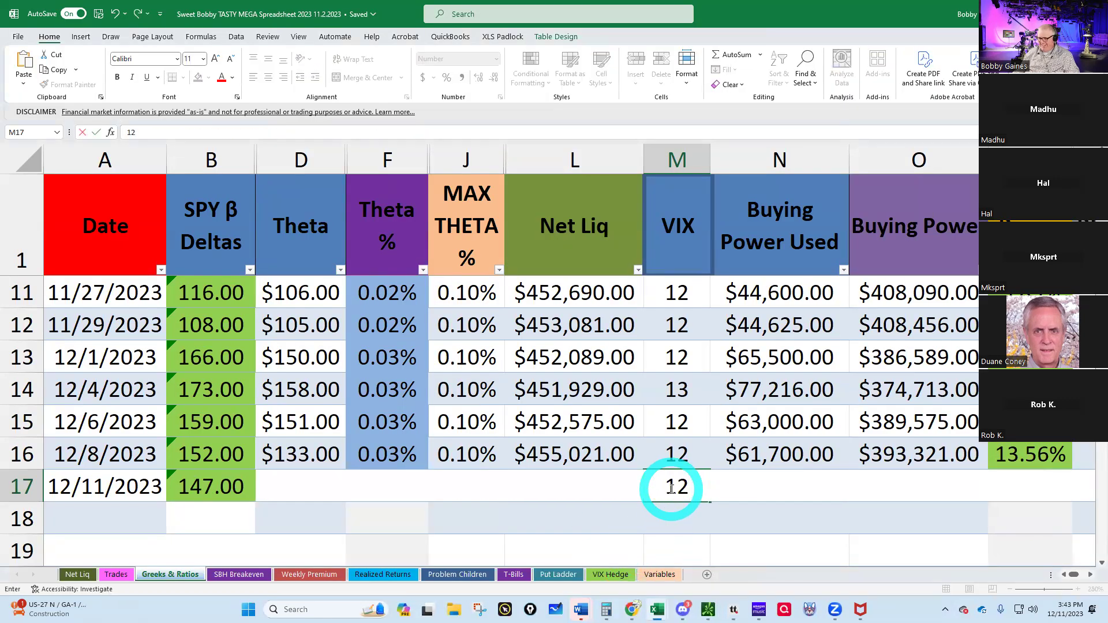
pyautogui.press('Tab')
# - Check the /ES position's capital requirement in the tastytrade positions list
pyautogui.moveTo(711, 609)
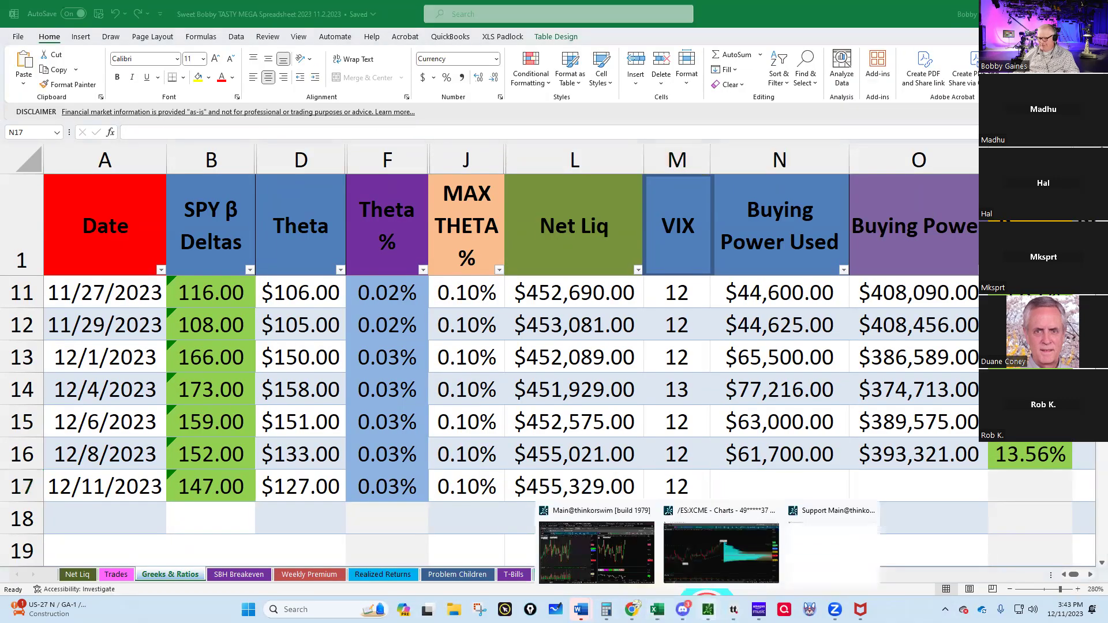
pyautogui.click(733, 610)
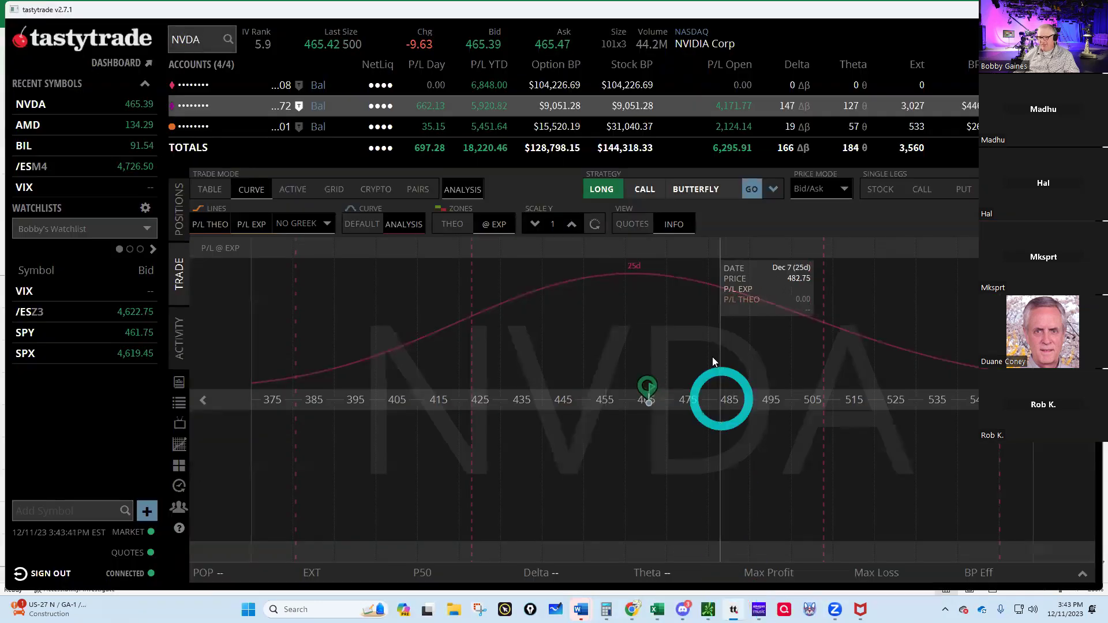
pyautogui.click(181, 218)
pyautogui.click(205, 254)
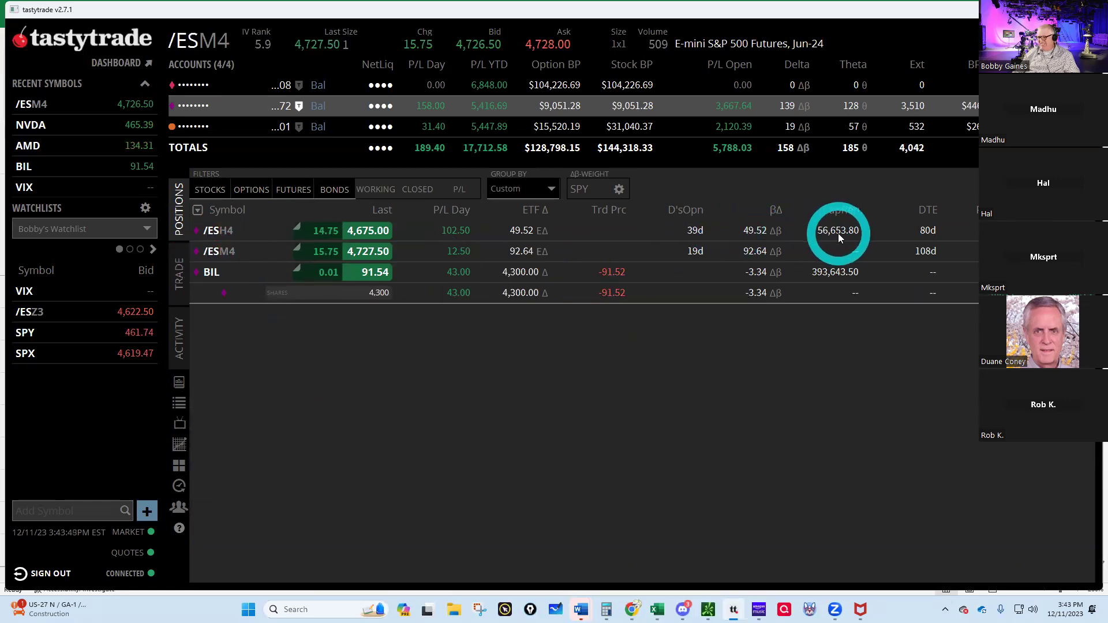
# - Enter 56,600 as buying power used for 12/11/2023 in the spreadsheet
pyautogui.moveTo(658, 610)
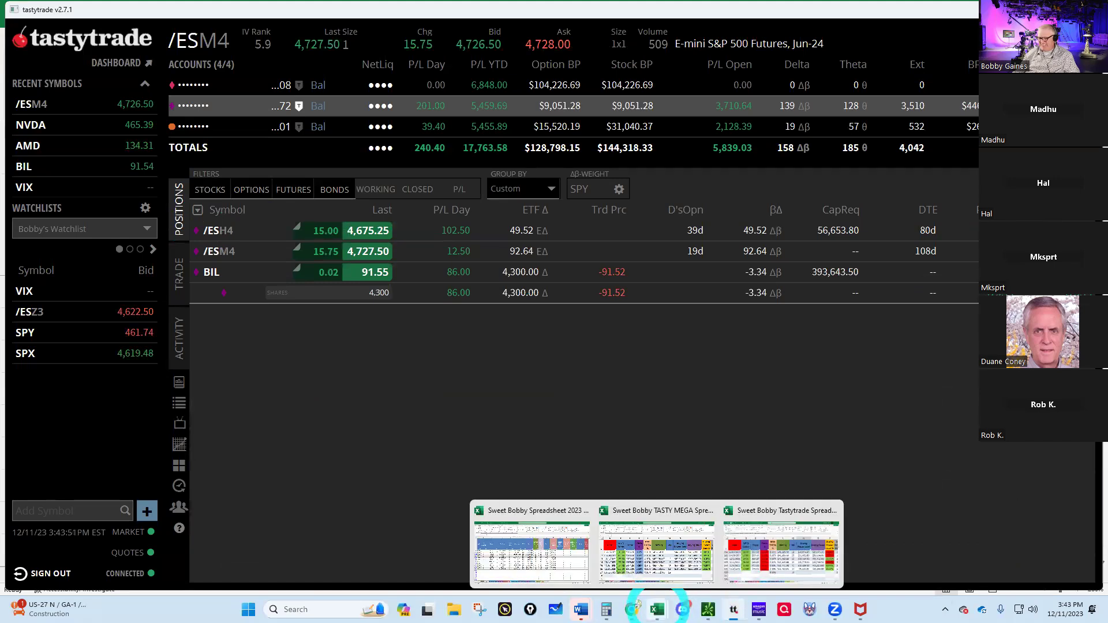
pyautogui.click(659, 563)
pyautogui.click(746, 487)
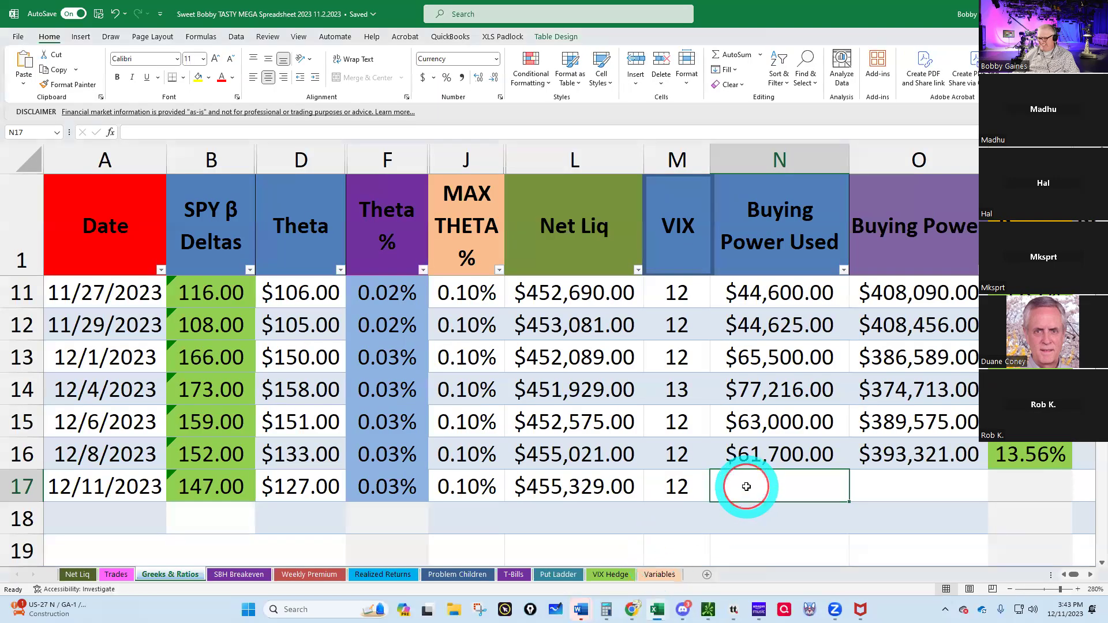
pyautogui.write('56600')
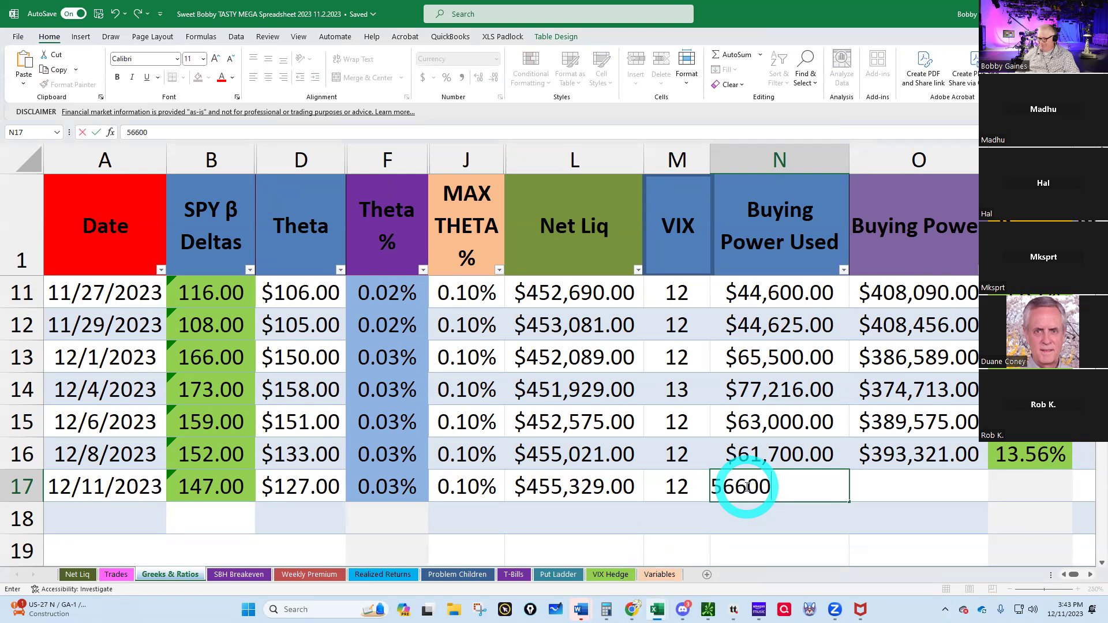
pyautogui.press('Return')
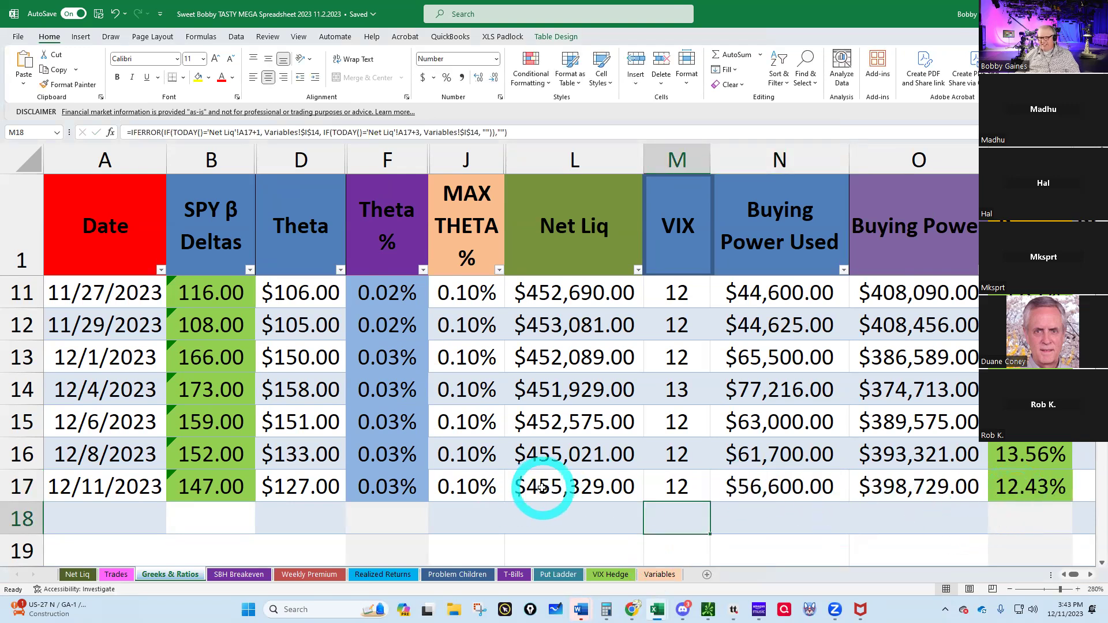
# - Review the Net Liq sheet, close the TASTY MEGA workbook, and switch to thinkorswim
pyautogui.click(77, 575)
pyautogui.scroll(3, 348, 418)
pyautogui.scroll(-3, 348, 418)
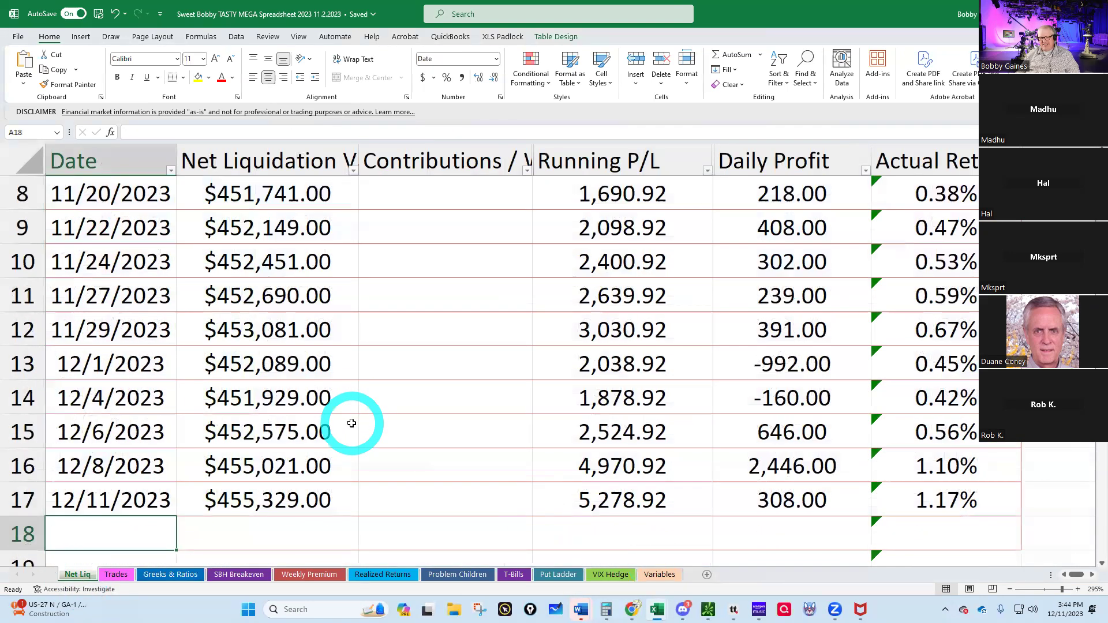
pyautogui.scroll(-1, 612, 502)
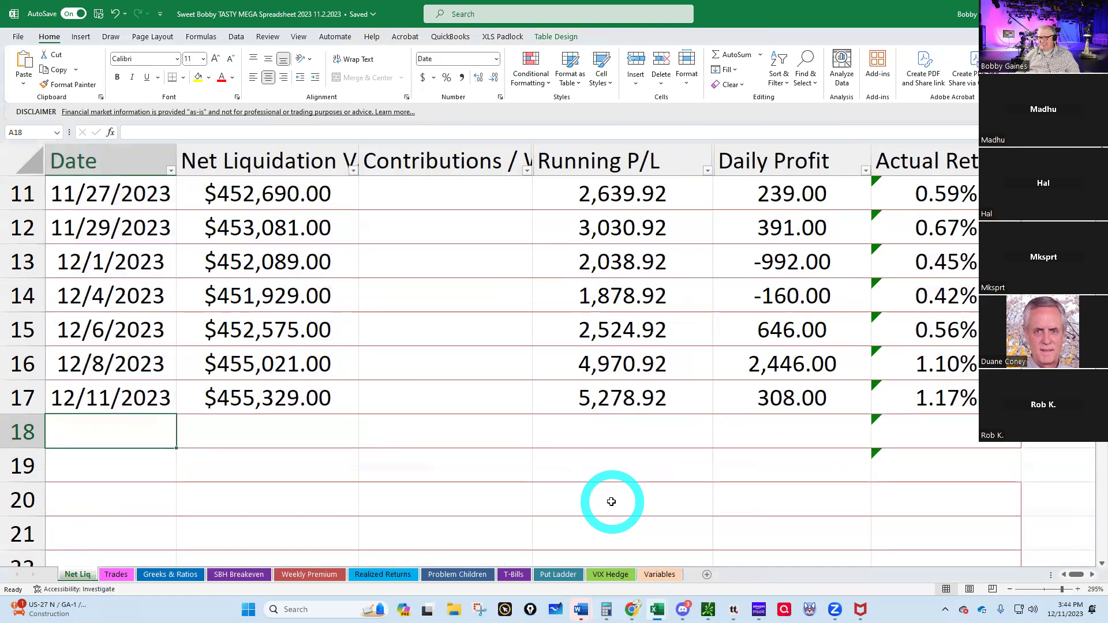
pyautogui.scroll(2, 612, 502)
pyautogui.scroll(-3, 612, 502)
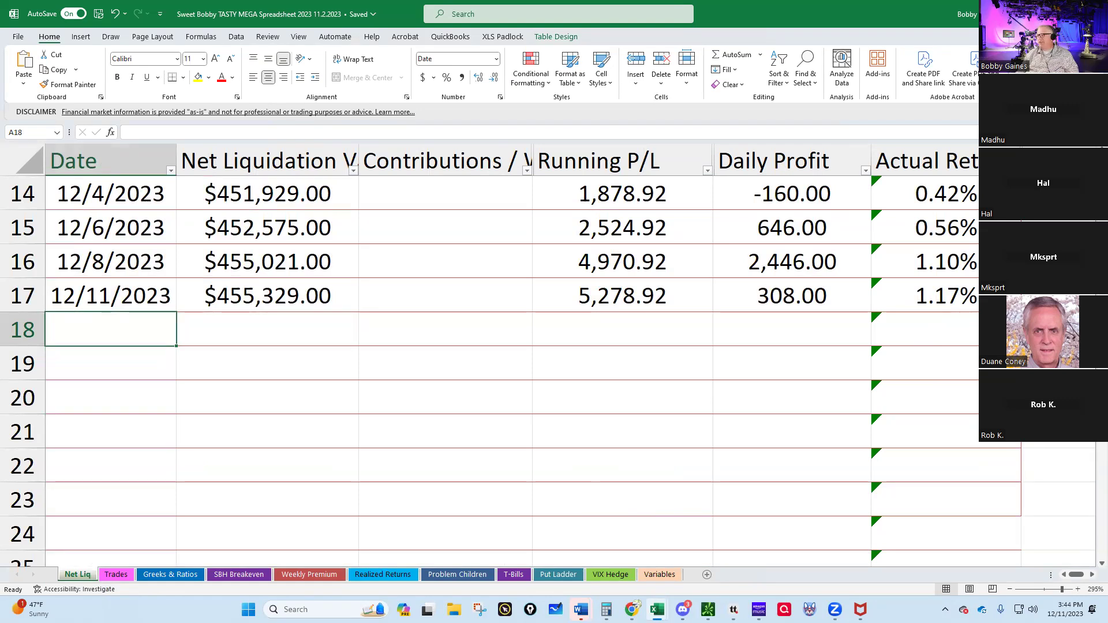
pyautogui.click(1094, 7)
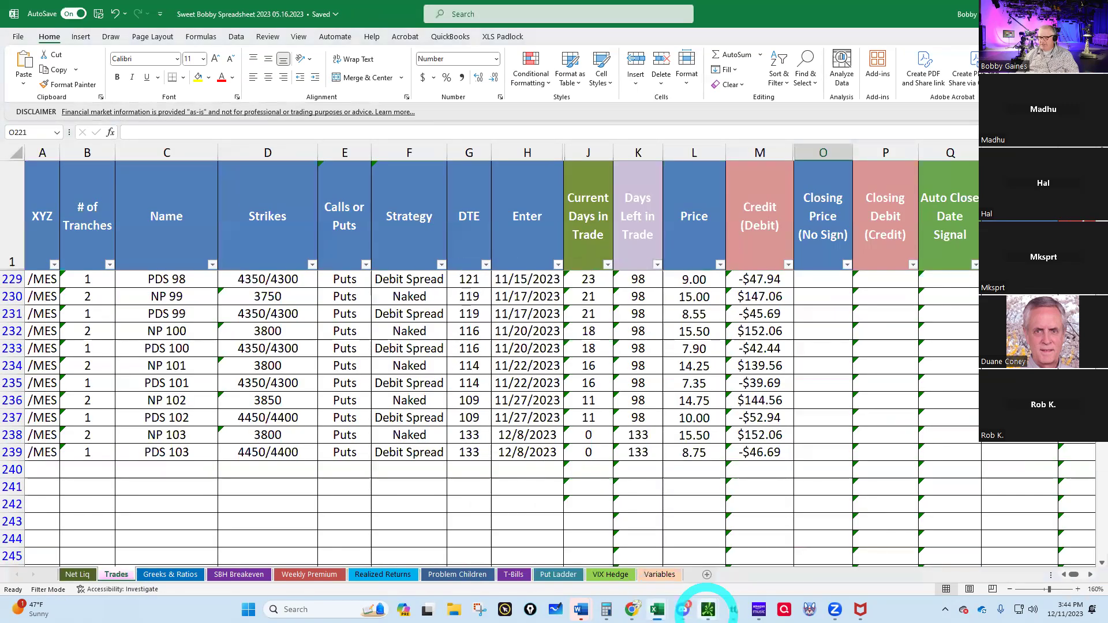
pyautogui.moveTo(708, 612)
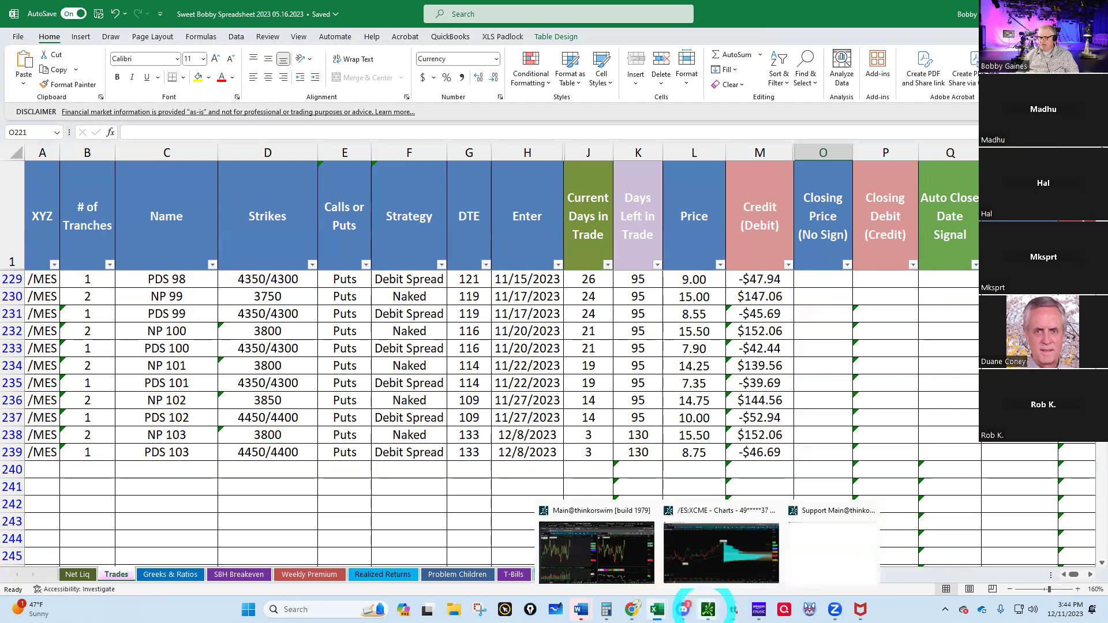
pyautogui.click(594, 548)
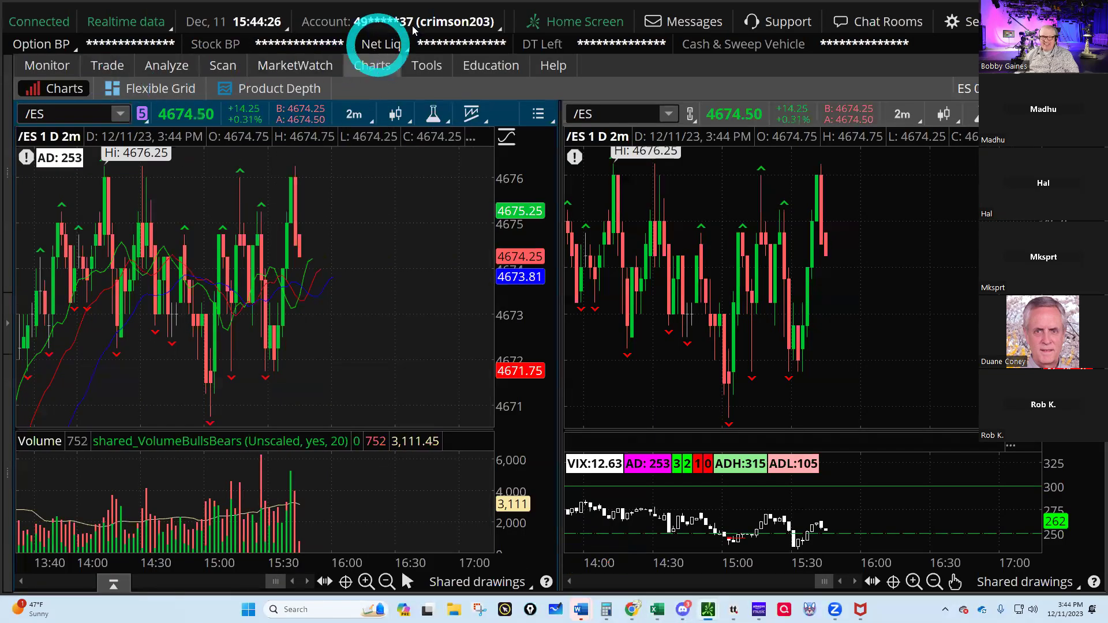
# - Open thinkorswim's five-day net liquidating value history showing $23,014.12 today
pyautogui.click(42, 66)
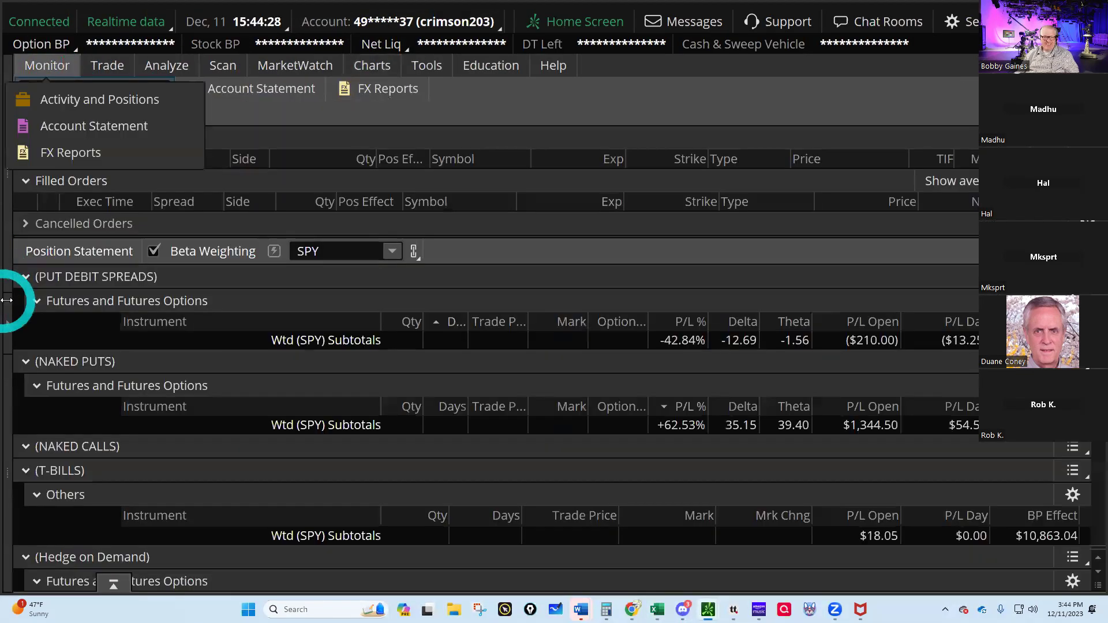
pyautogui.click(7, 316)
pyautogui.click(49, 87)
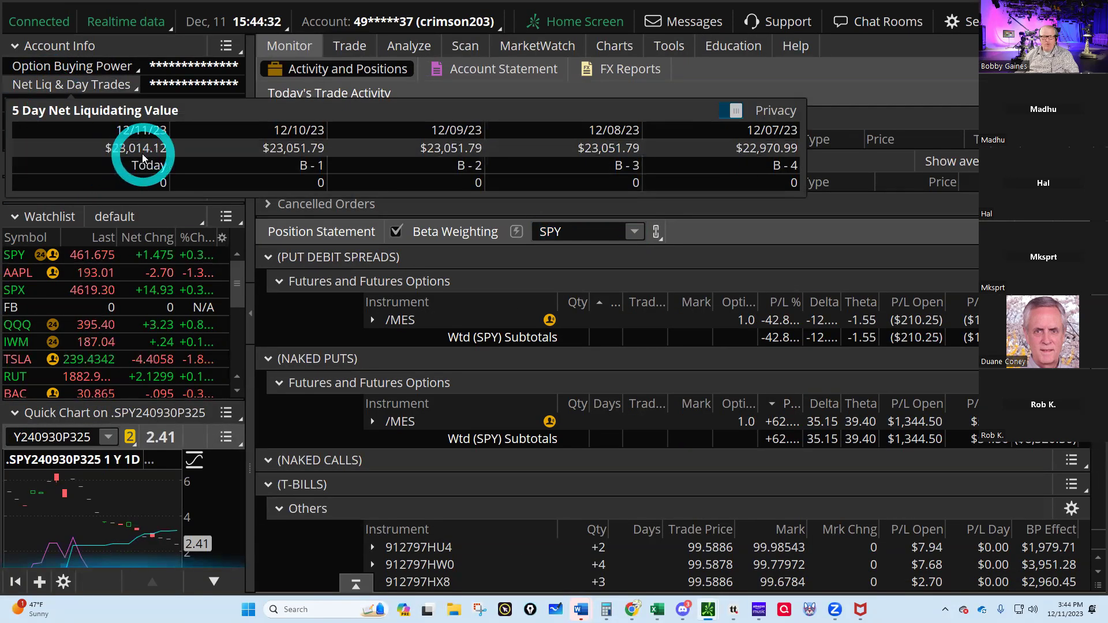
# - Return to the Sweet Bobby spreadsheet's Net Liq sheet and select the row 195 value cell
pyautogui.click(661, 609)
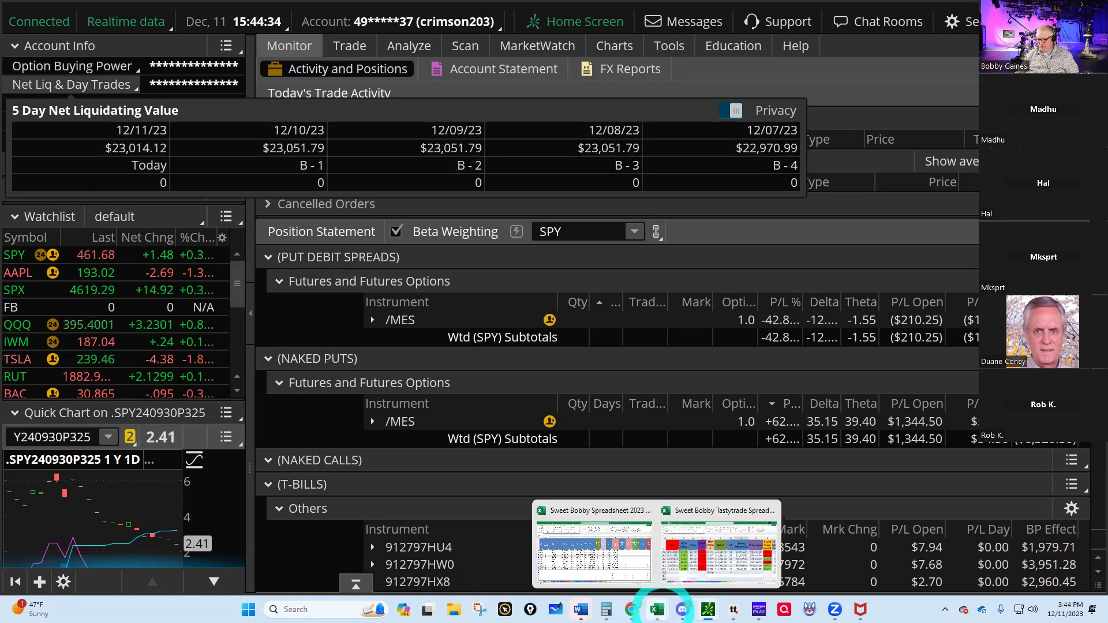
pyautogui.click(623, 575)
pyautogui.click(67, 576)
pyautogui.click(182, 475)
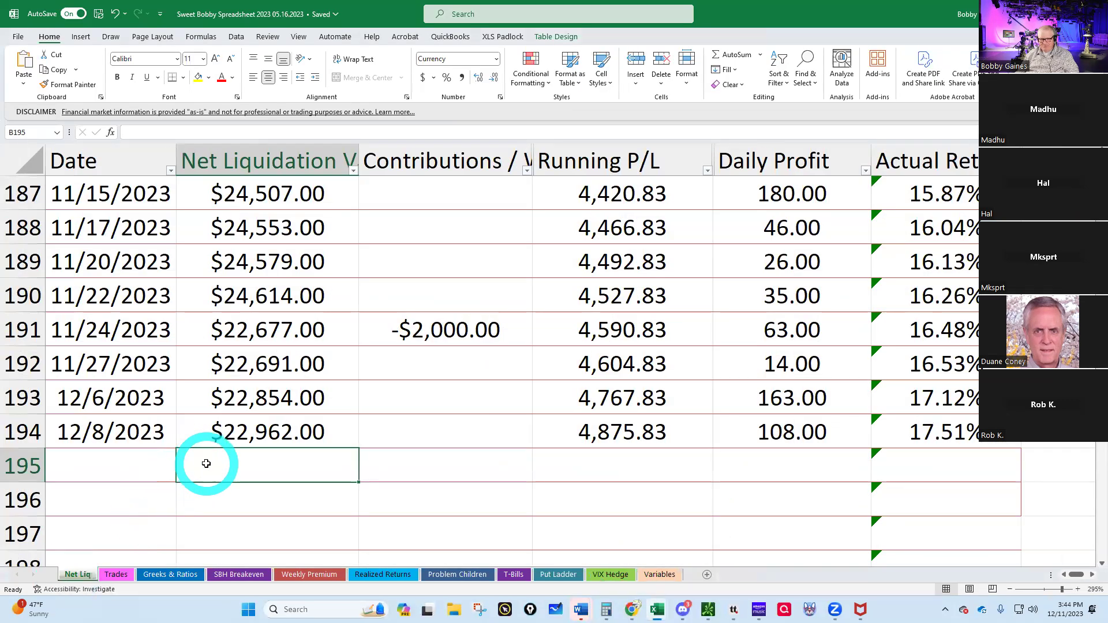
# - Enter net liquidation 23,014 and date 12/11/2023 in row 195 of the Net Liq sheet
pyautogui.write('23014')
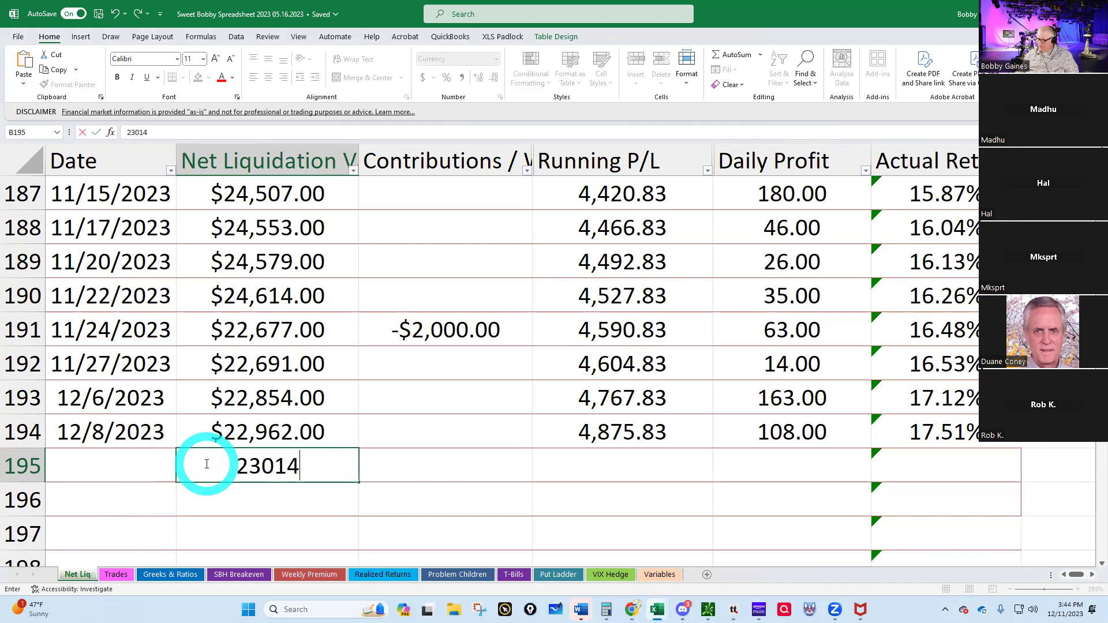
pyautogui.press('Return')
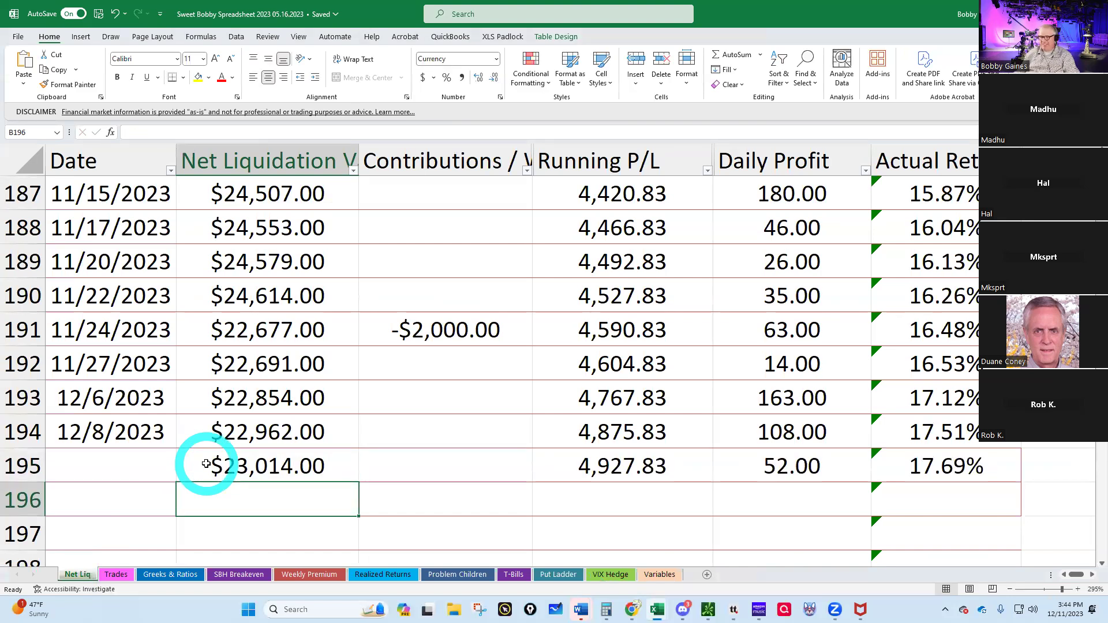
pyautogui.click(88, 465)
pyautogui.write('12/11/')
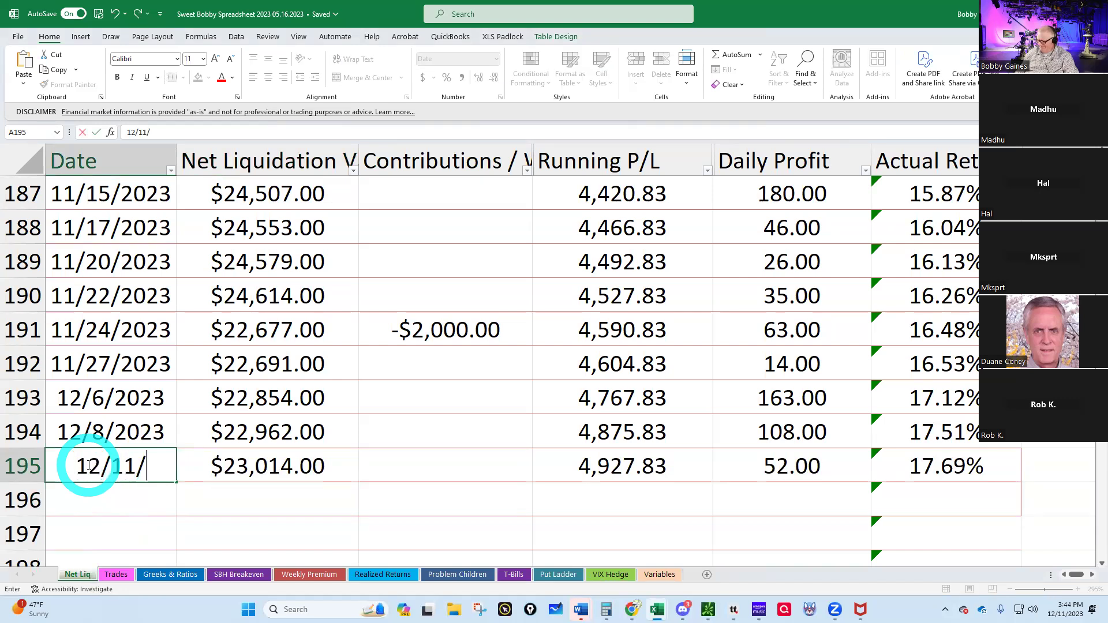
pyautogui.write('2023')
pyautogui.press('Return')
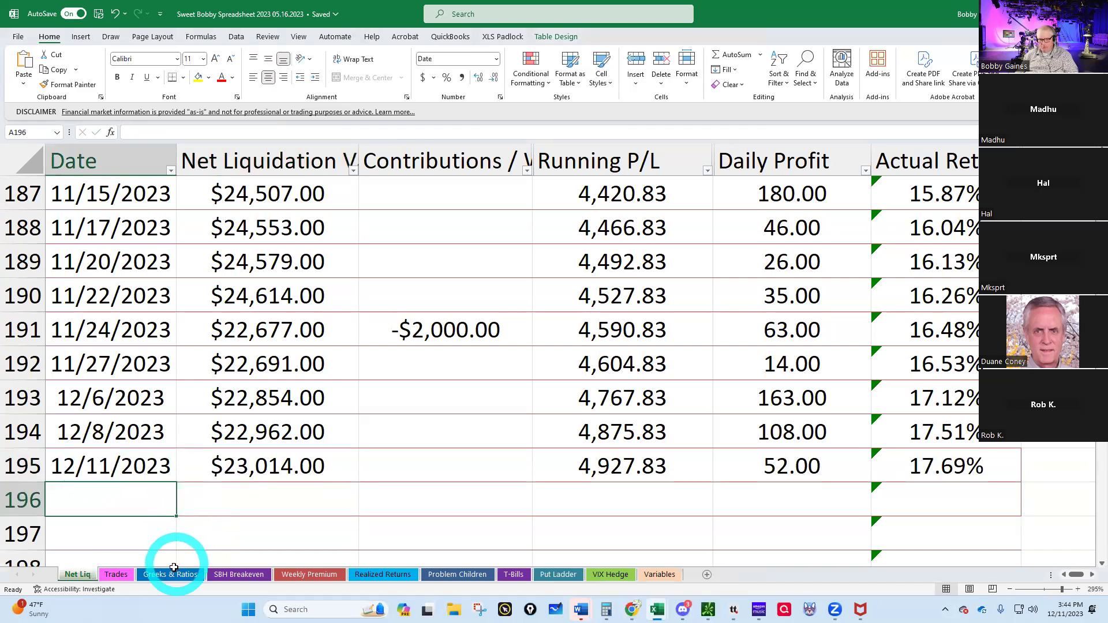
pyautogui.click(170, 575)
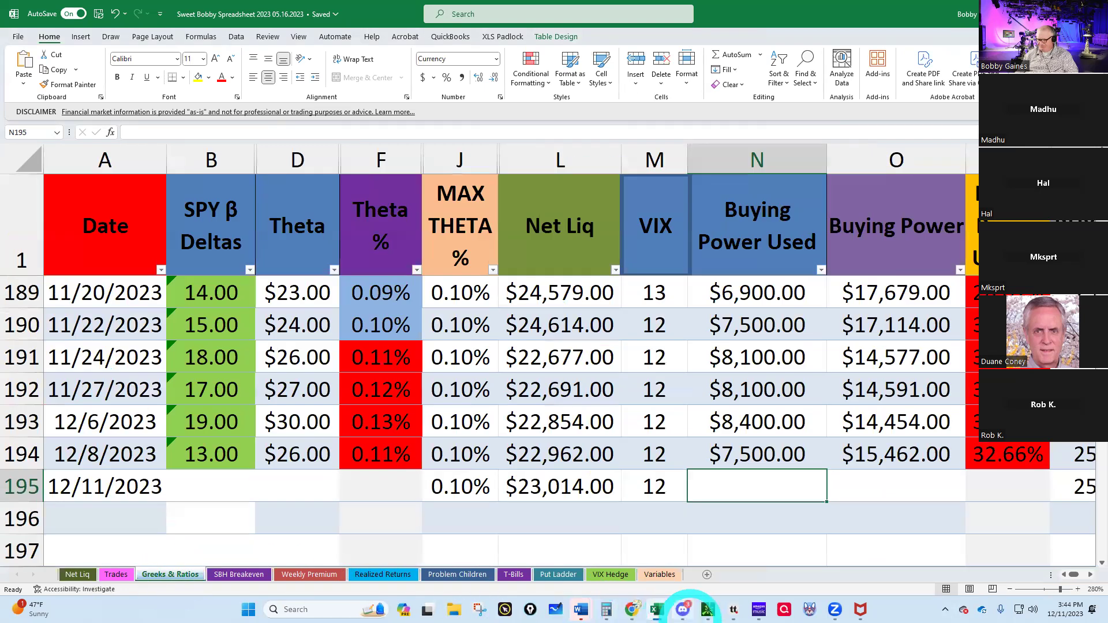
# - Ungroup the thinkorswim position statement so futures and T-bill subtotals show, then return to Excel
pyautogui.moveTo(708, 610)
pyautogui.click(616, 558)
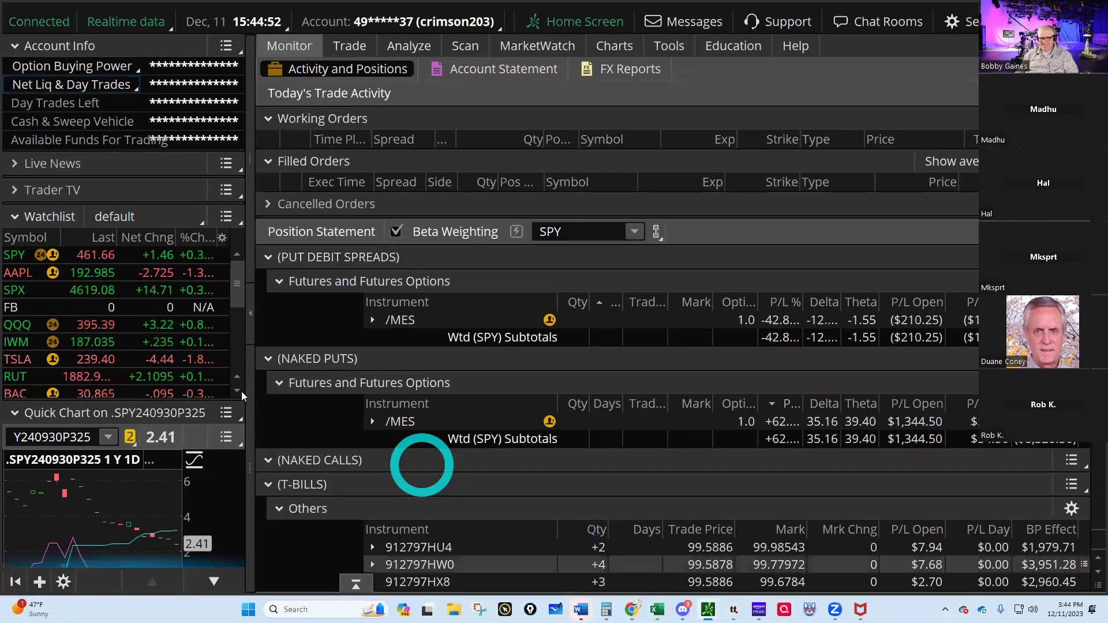
pyautogui.click(251, 314)
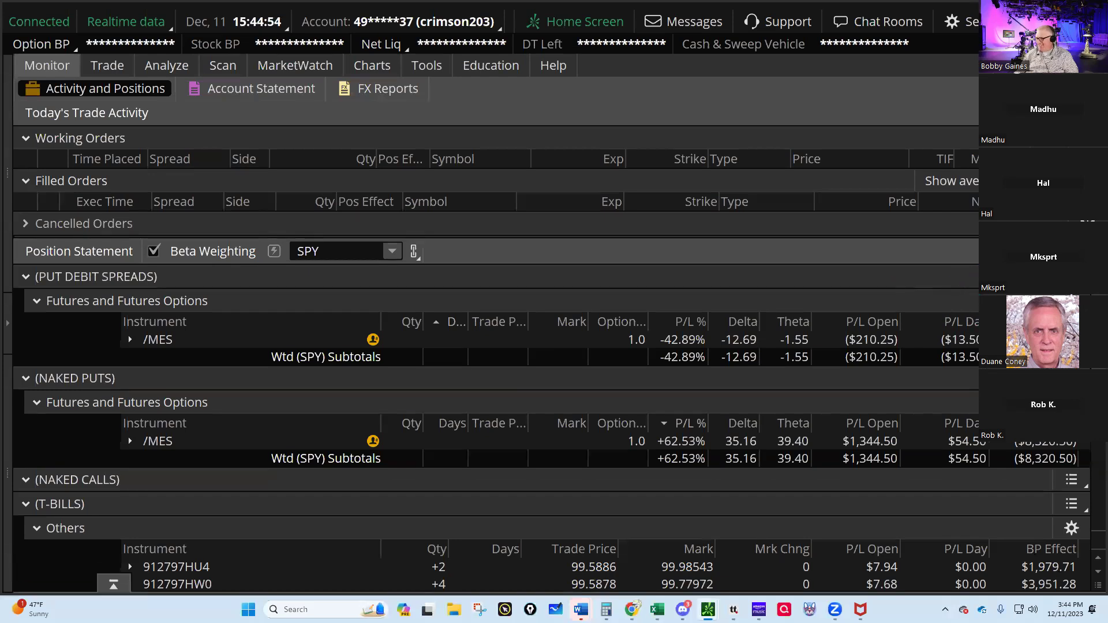
pyautogui.click(1085, 251)
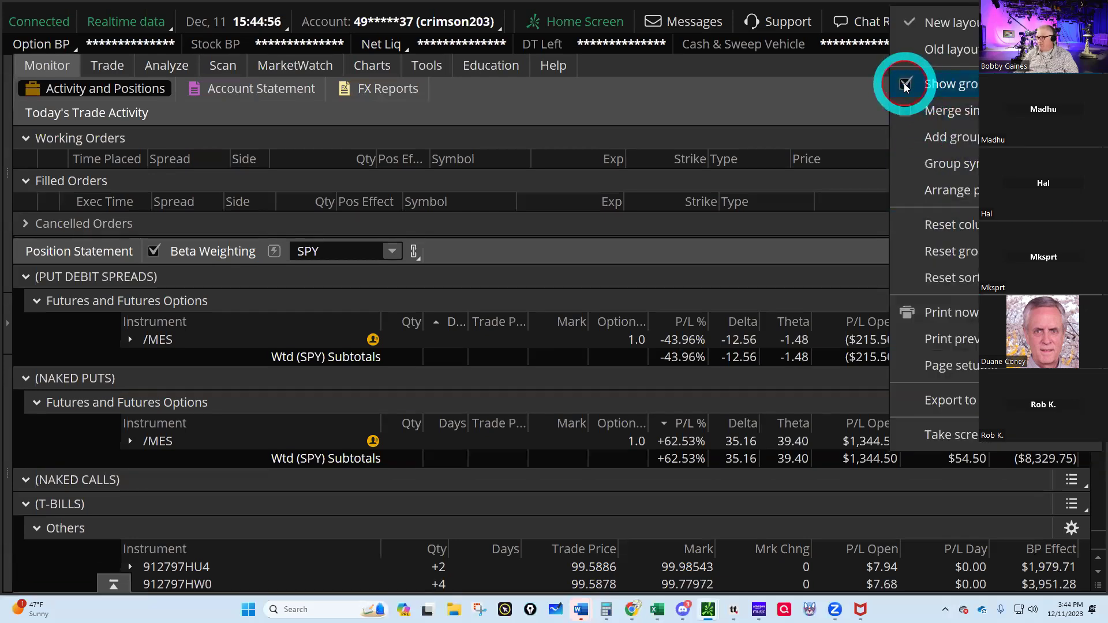
pyautogui.click(903, 86)
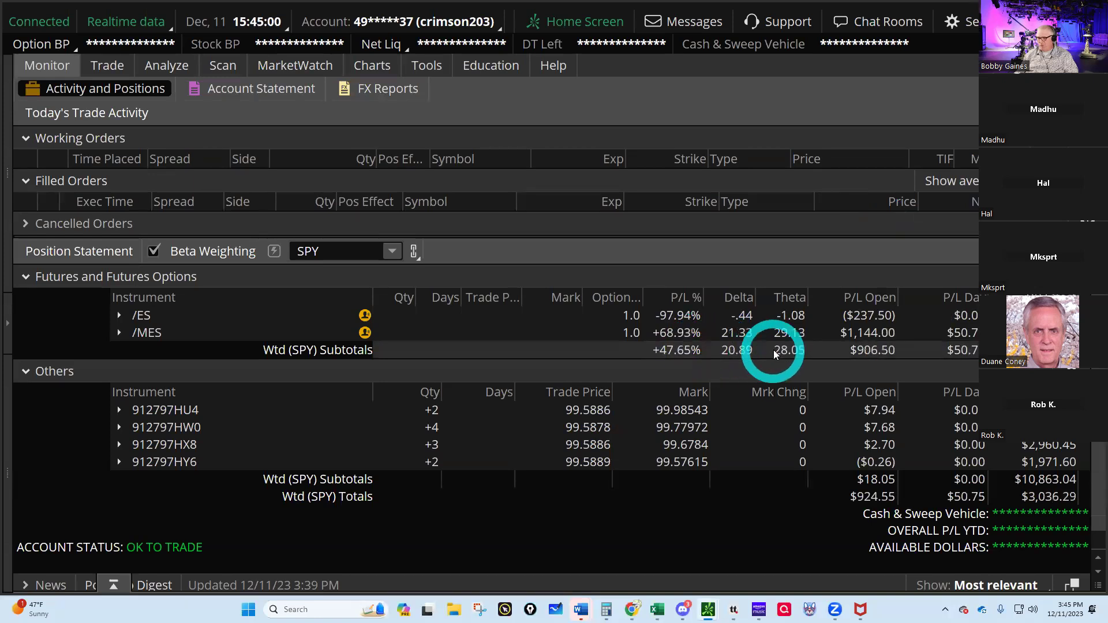
pyautogui.moveTo(658, 610)
pyautogui.click(600, 549)
# - Enter 21 SPY beta deltas and 28 theta in row 195 of Greeks & Ratios
pyautogui.click(203, 481)
pyautogui.write('21')
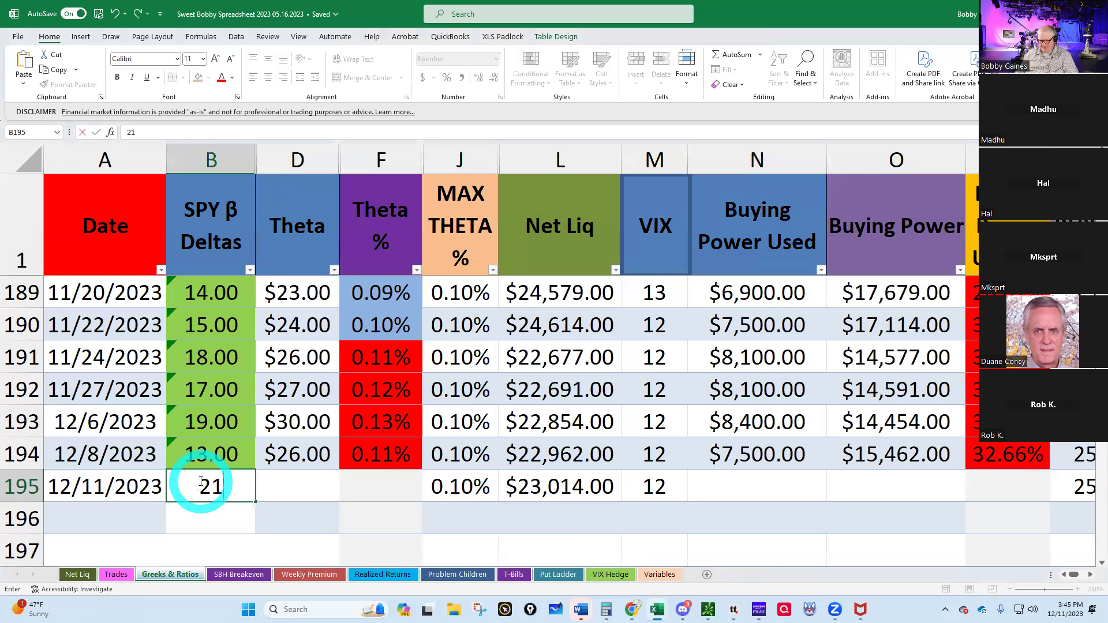
pyautogui.press('Tab')
pyautogui.write('2')
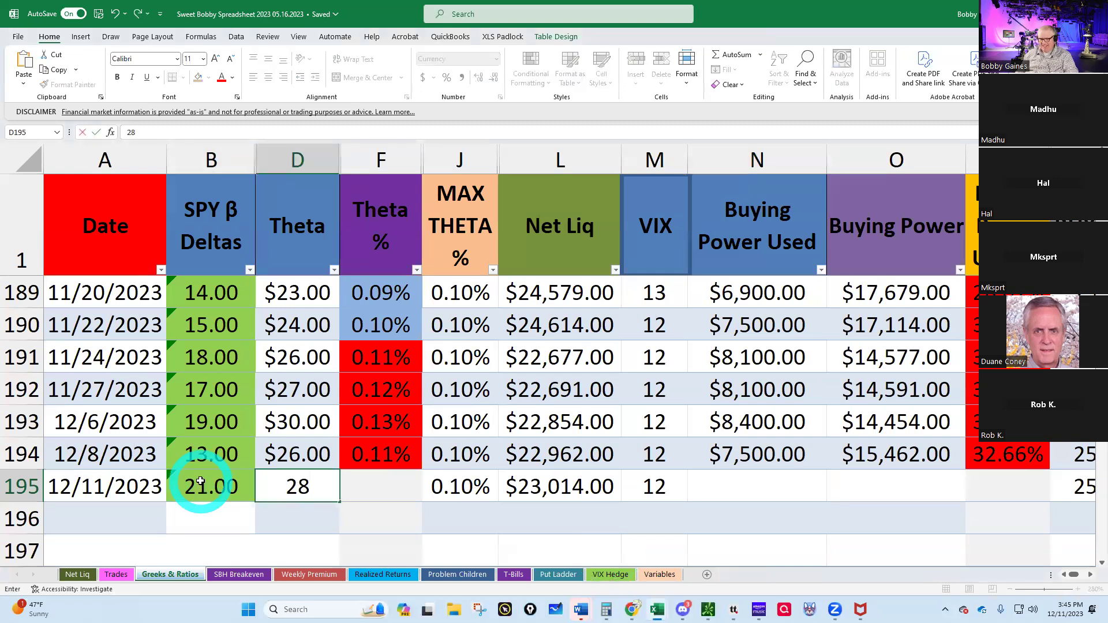
pyautogui.press('Tab')
pyautogui.press('Tab')
pyautogui.press('Tab')
pyautogui.press('Tab')
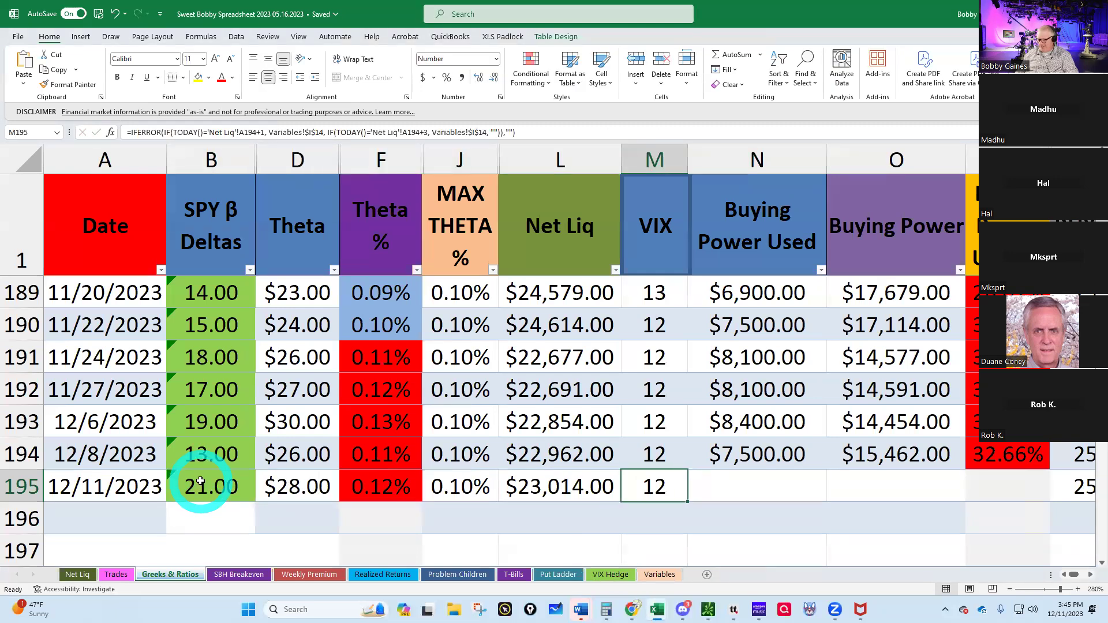
pyautogui.press('Return')
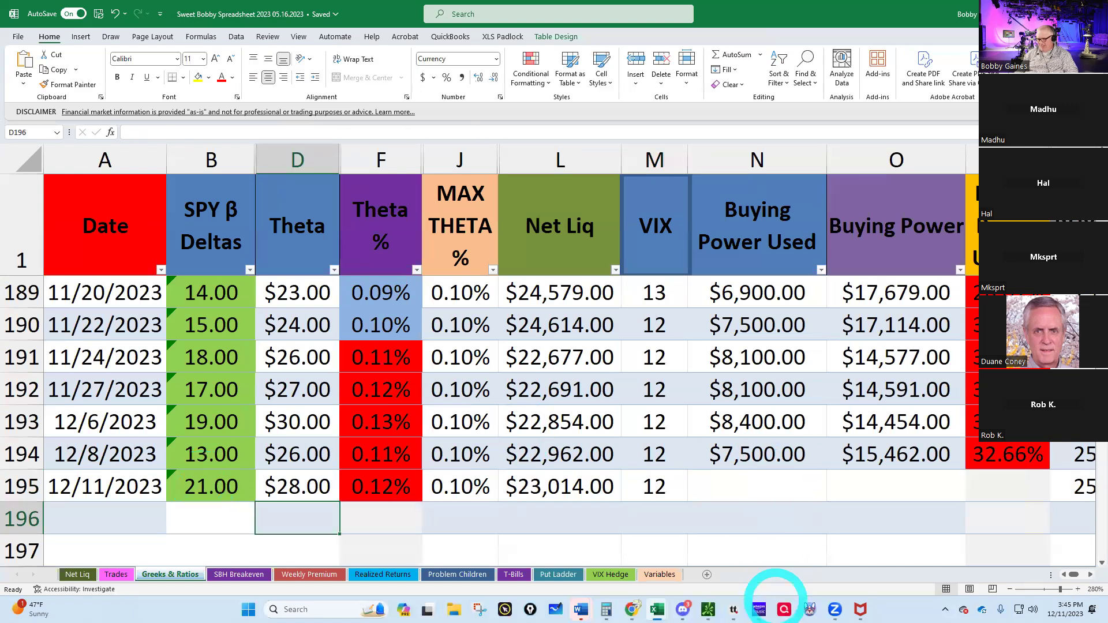
# - Check thinkorswim positions and enter 8,000 as buying power used in row 195
pyautogui.click(707, 610)
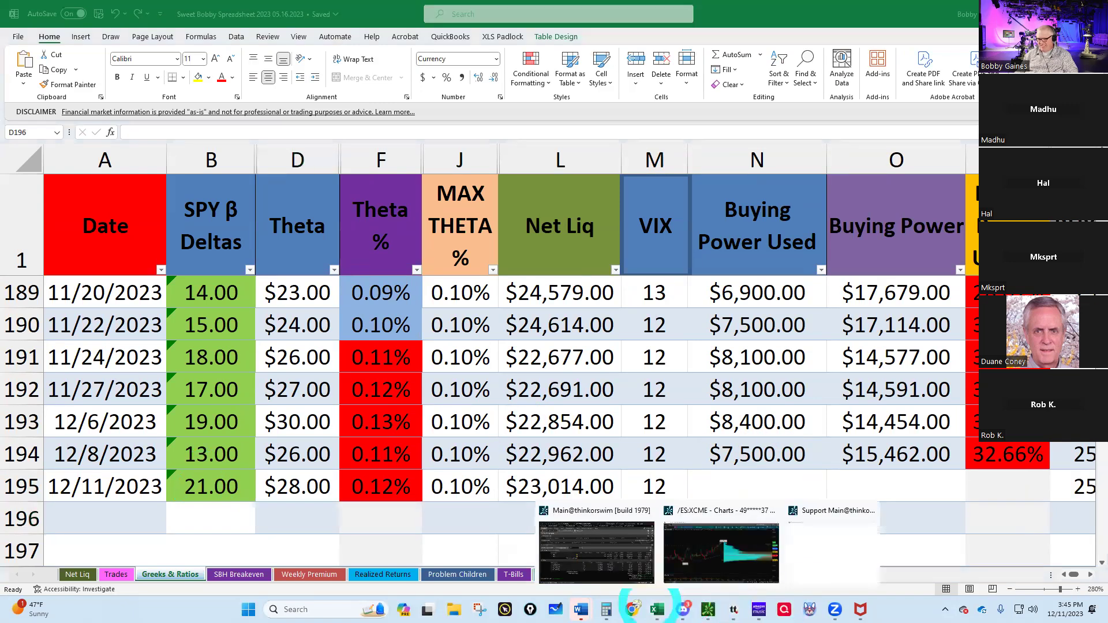
pyautogui.click(606, 546)
pyautogui.moveTo(657, 610)
pyautogui.click(676, 511)
pyautogui.click(774, 483)
pyautogui.write('8000')
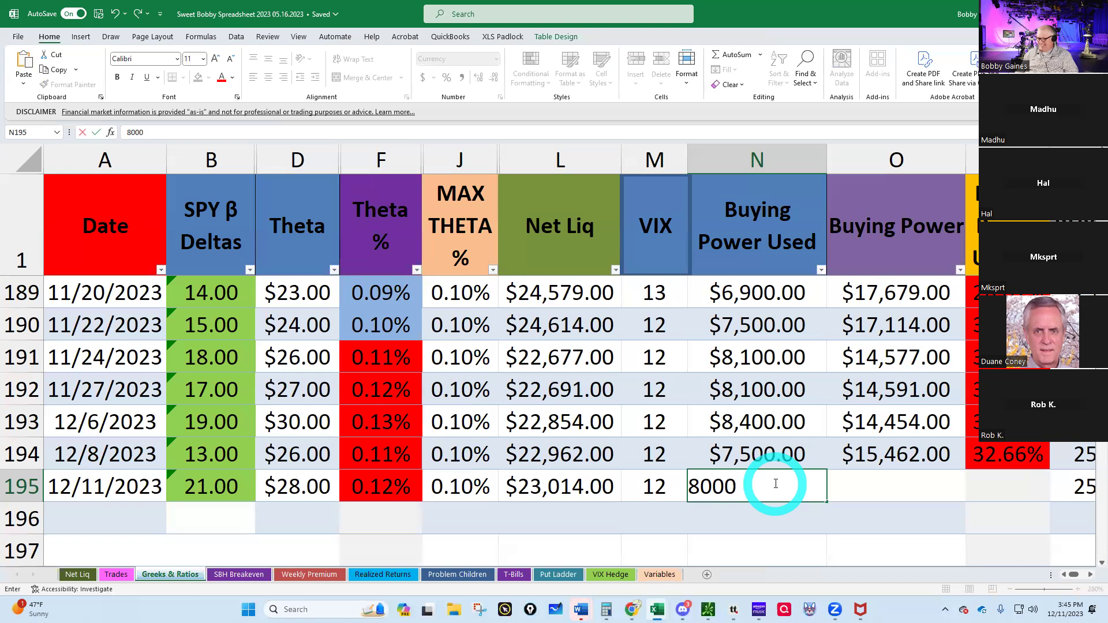
pyautogui.press('Return')
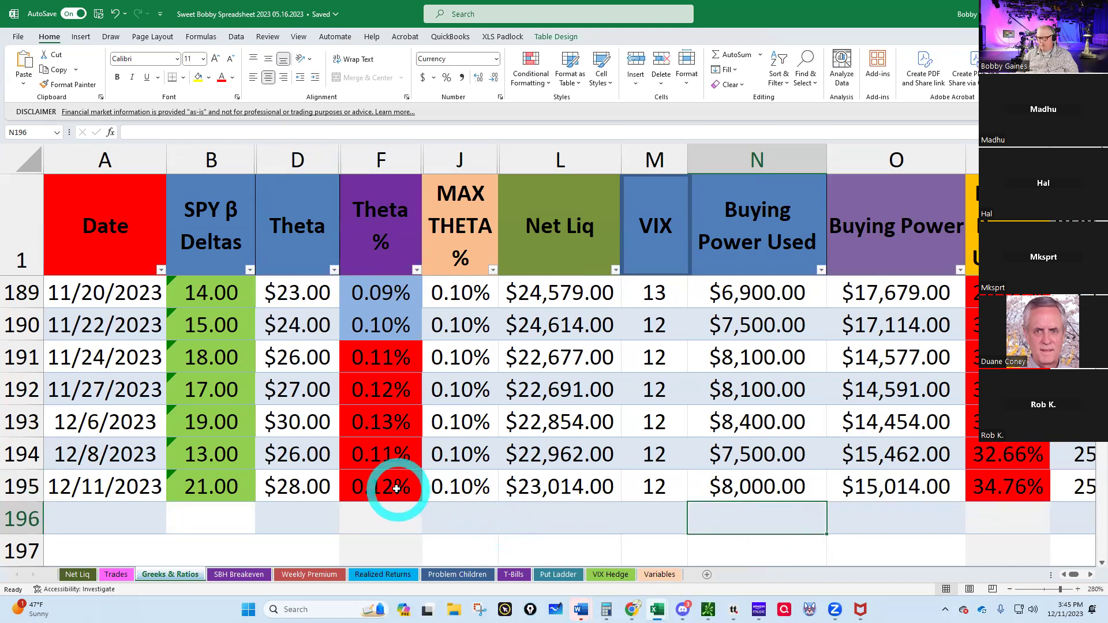
# - Open the Trades sheet, then bring thinkorswim's positions page back up
pyautogui.click(115, 575)
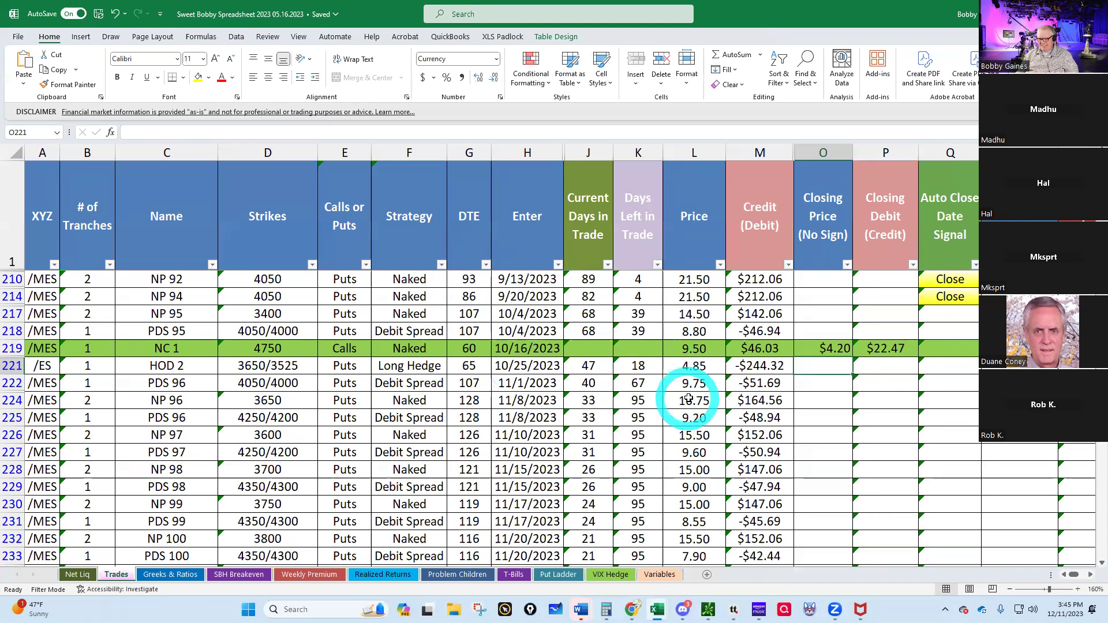
pyautogui.click(708, 610)
pyautogui.click(594, 554)
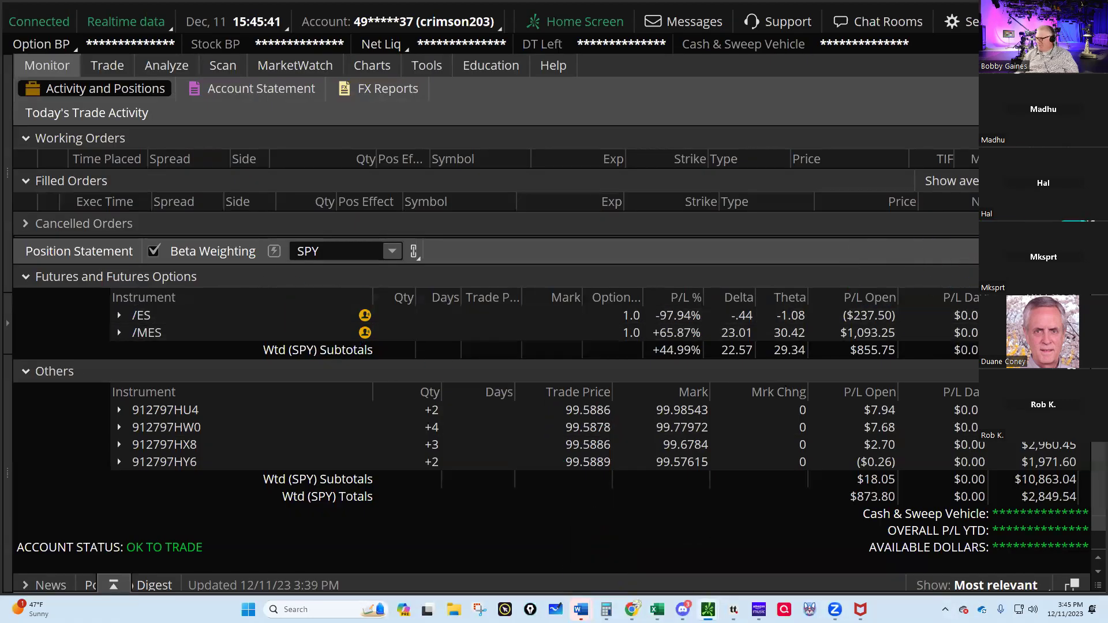
# - Regroup positions by strategy and delete the empty Naked Calls group
pyautogui.click(904, 86)
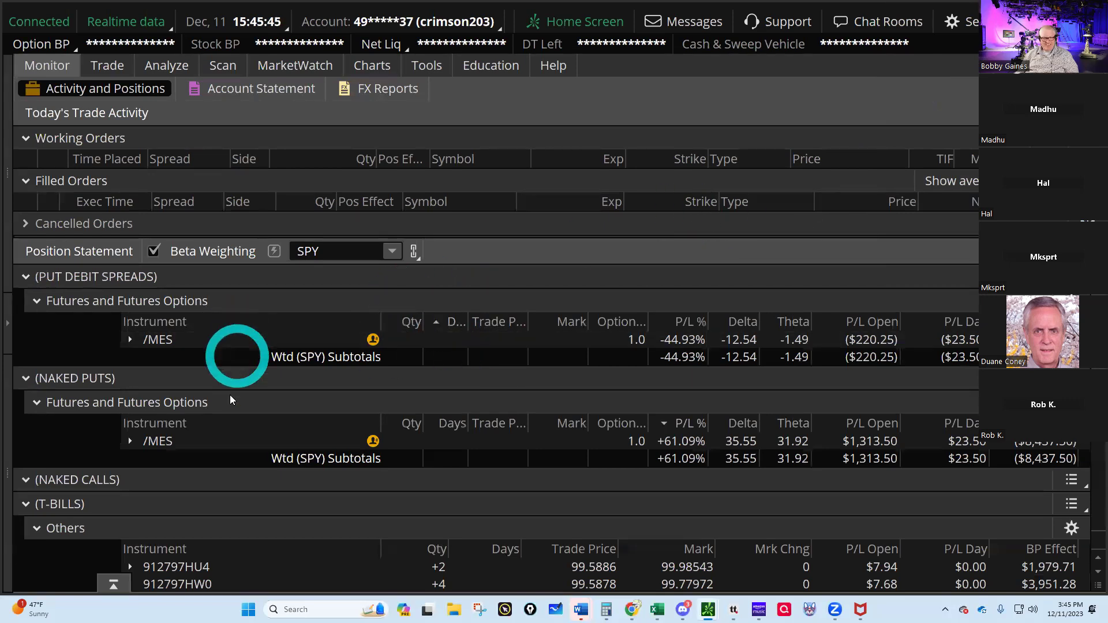
pyautogui.scroll(-1, 142, 447)
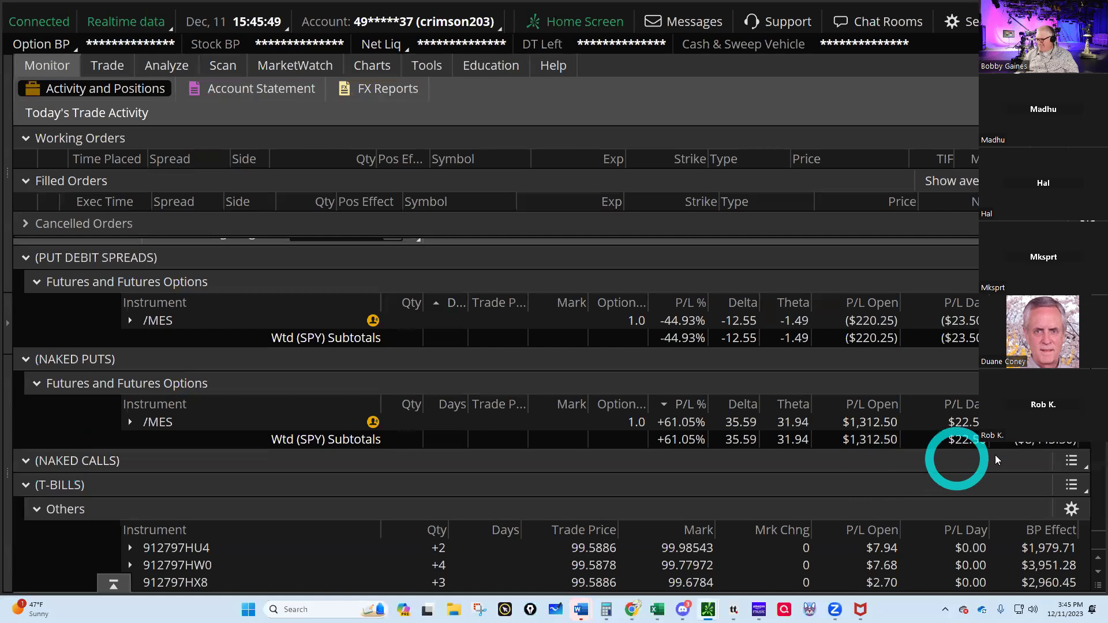
pyautogui.click(1071, 460)
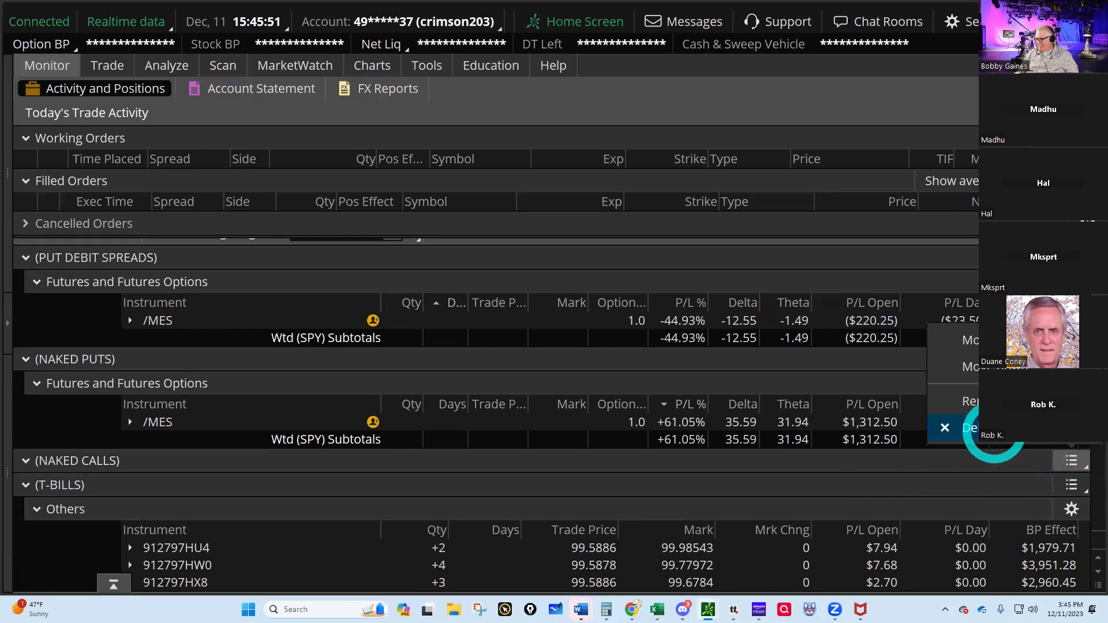
pyautogui.click(985, 428)
pyautogui.click(637, 347)
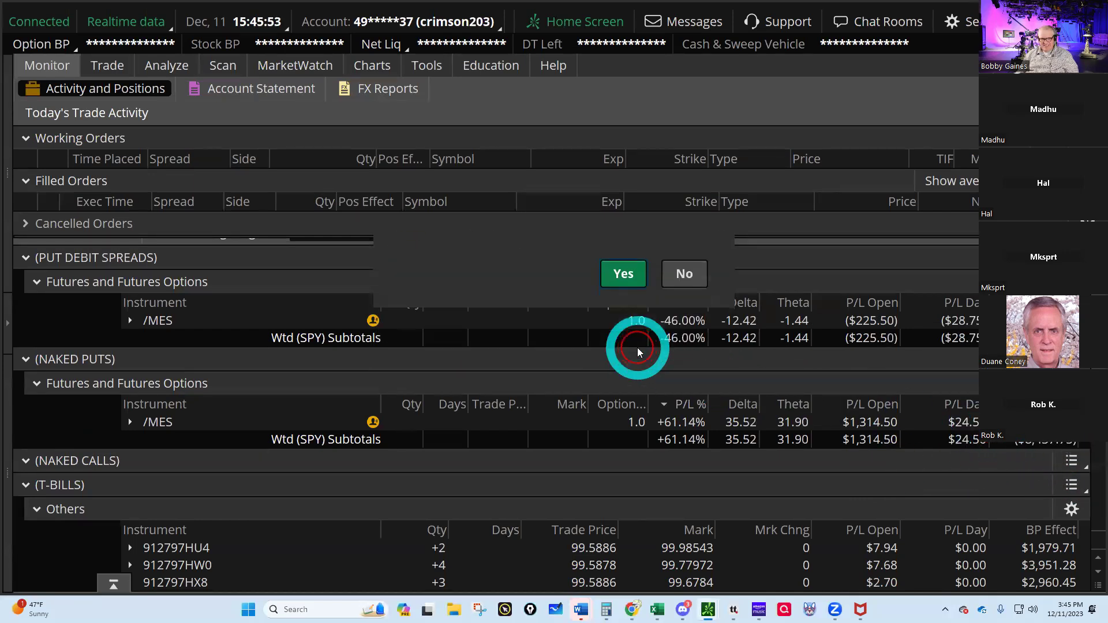
# - Expand the naked-put /MES position into its 4050, 3400 and 3650 put legs
pyautogui.scroll(-6, 330, 420)
pyautogui.scroll(-3, 331, 425)
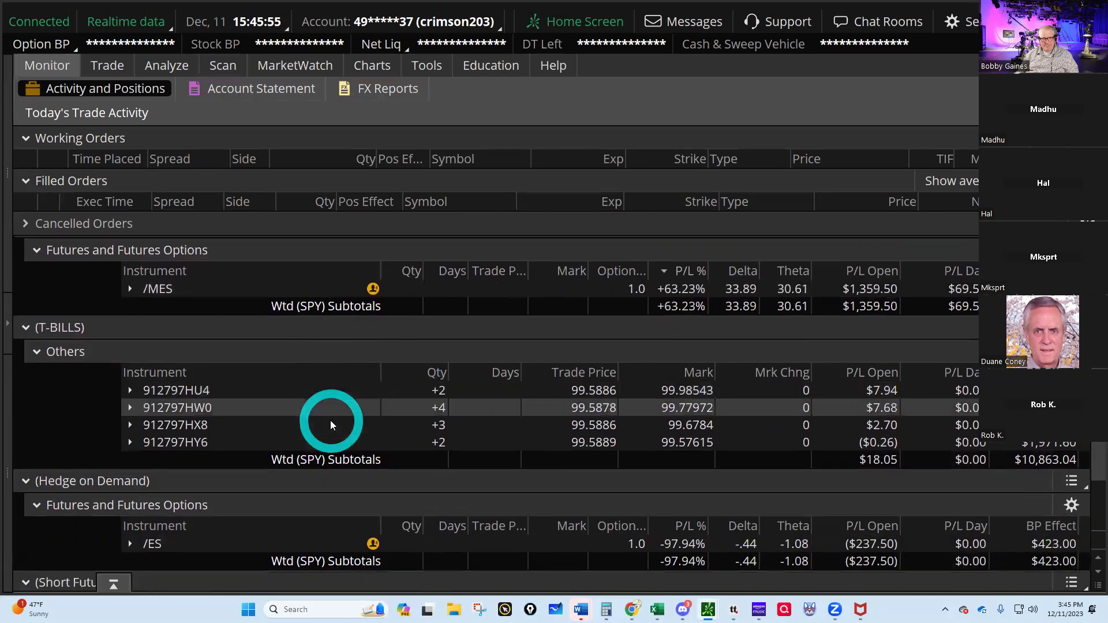
pyautogui.click(153, 489)
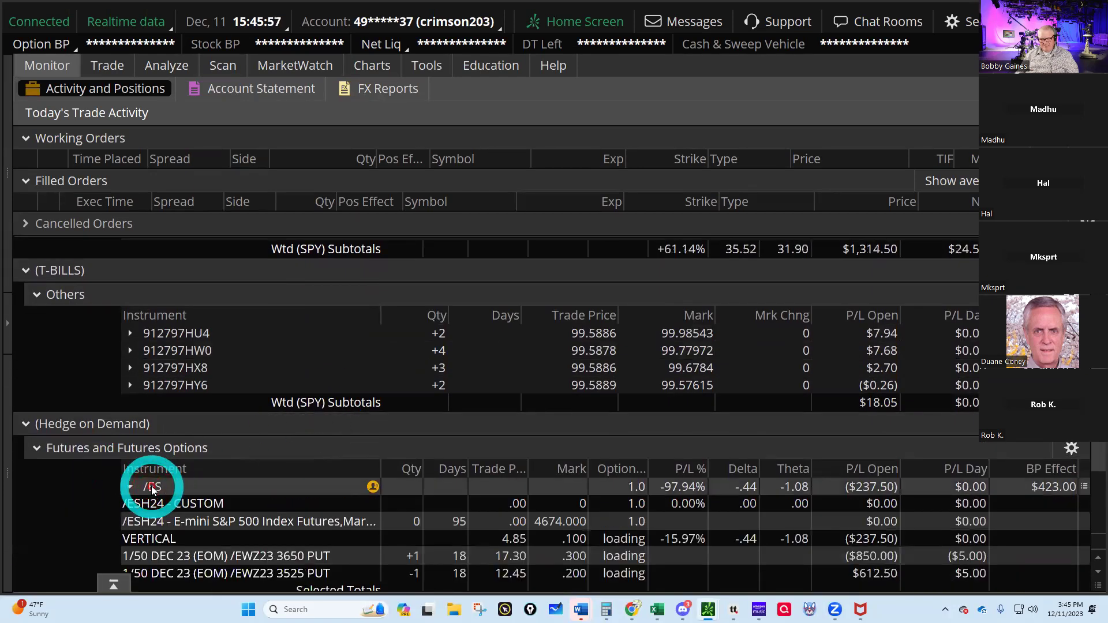
pyautogui.click(153, 489)
pyautogui.scroll(9, 262, 411)
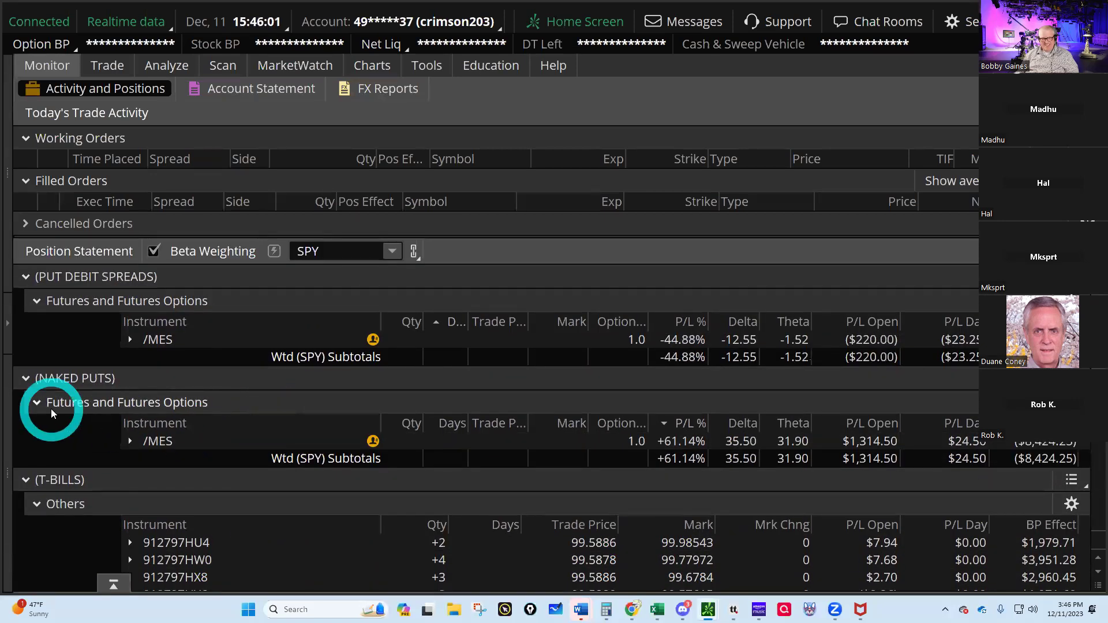
pyautogui.click(192, 446)
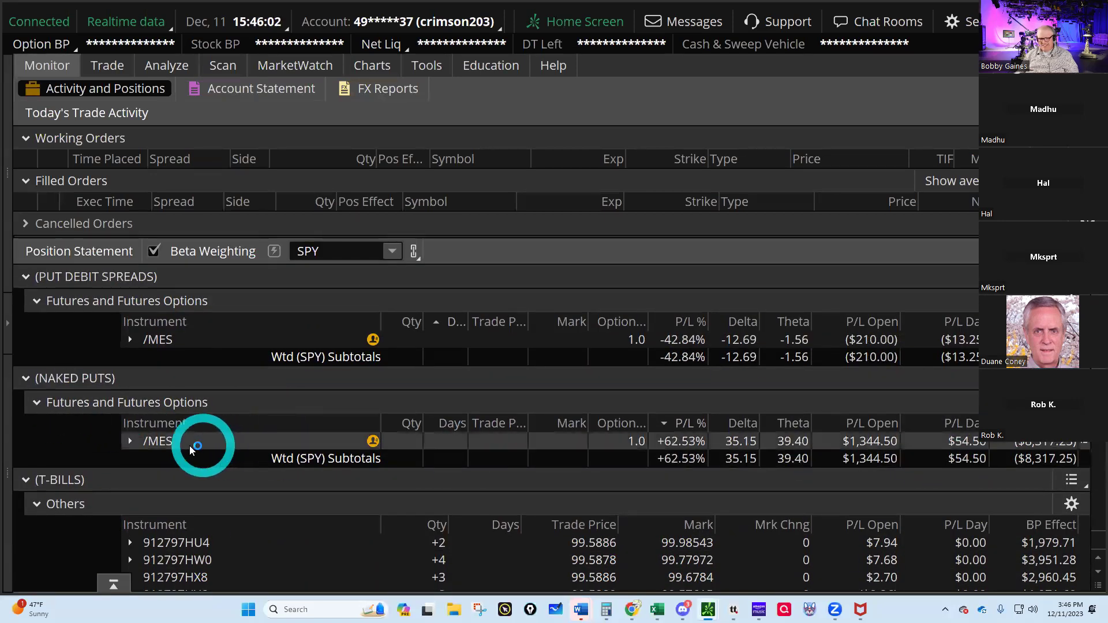
pyautogui.click(149, 445)
pyautogui.scroll(-1, 374, 477)
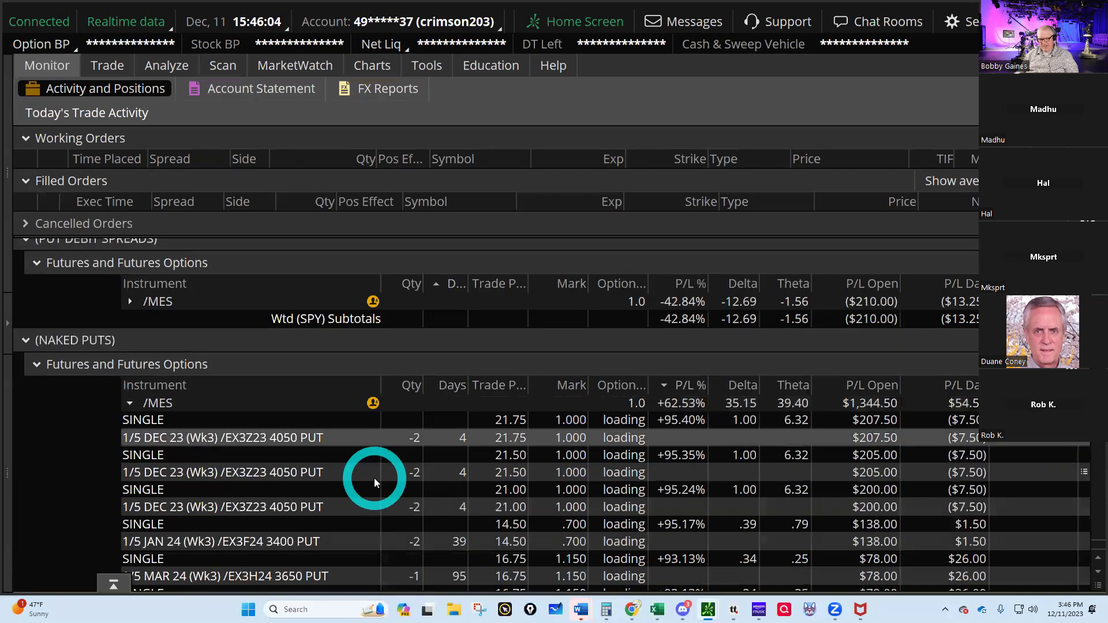
# - Send a closing order buying +2 DEC 23 4050 puts at .50
pyautogui.click(350, 437)
pyautogui.rightClick(350, 437)
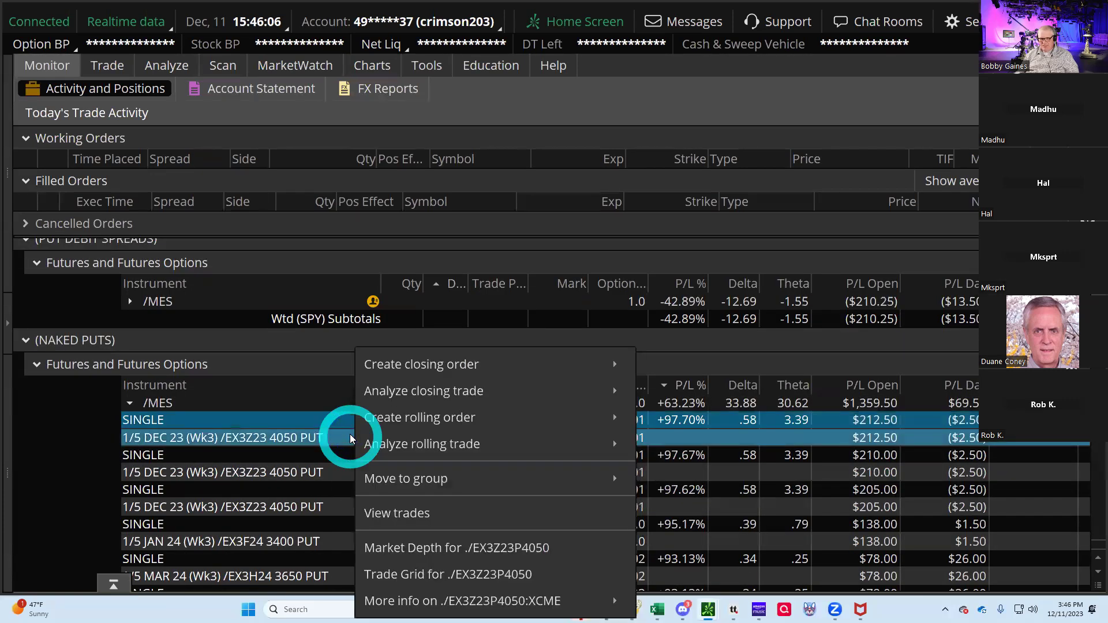
pyautogui.click(704, 364)
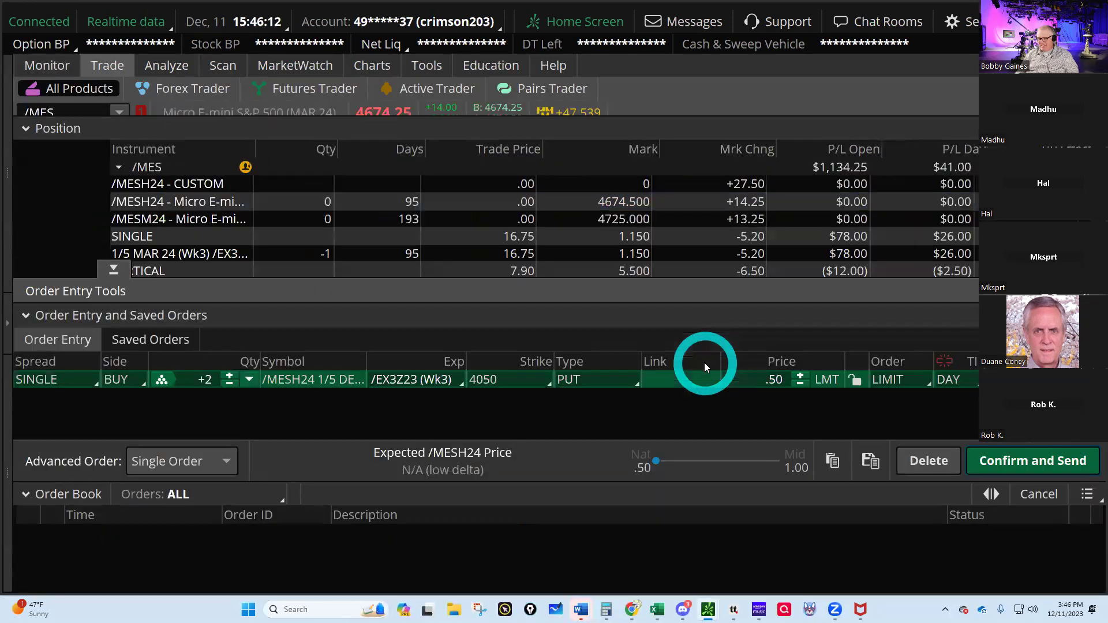
pyautogui.click(1010, 461)
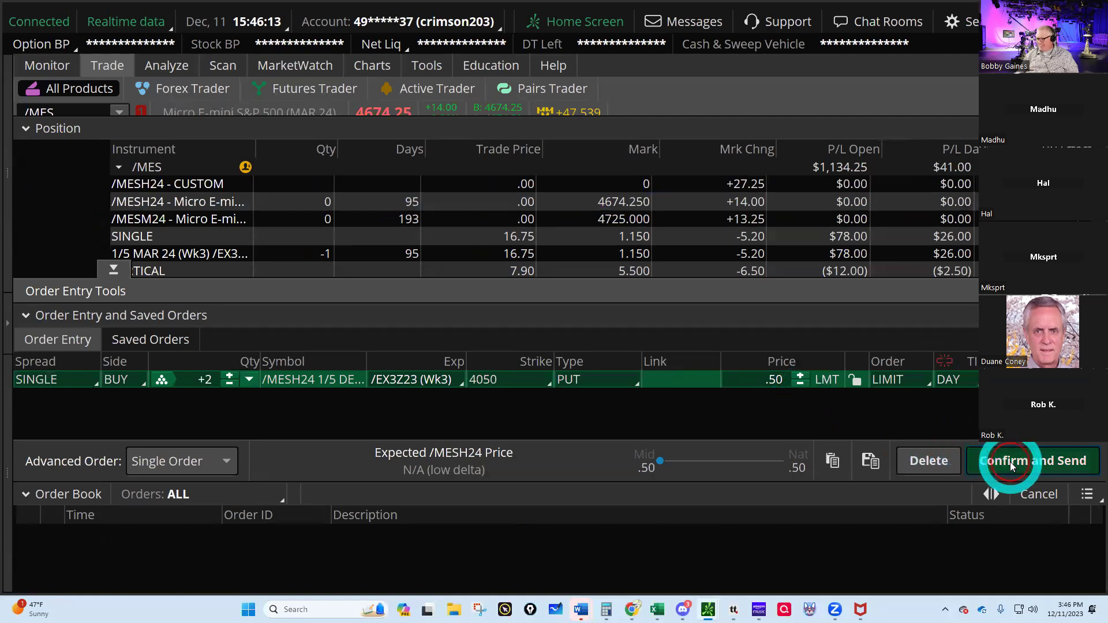
pyautogui.click(1011, 459)
pyautogui.click(2, 71)
pyautogui.click(302, 278)
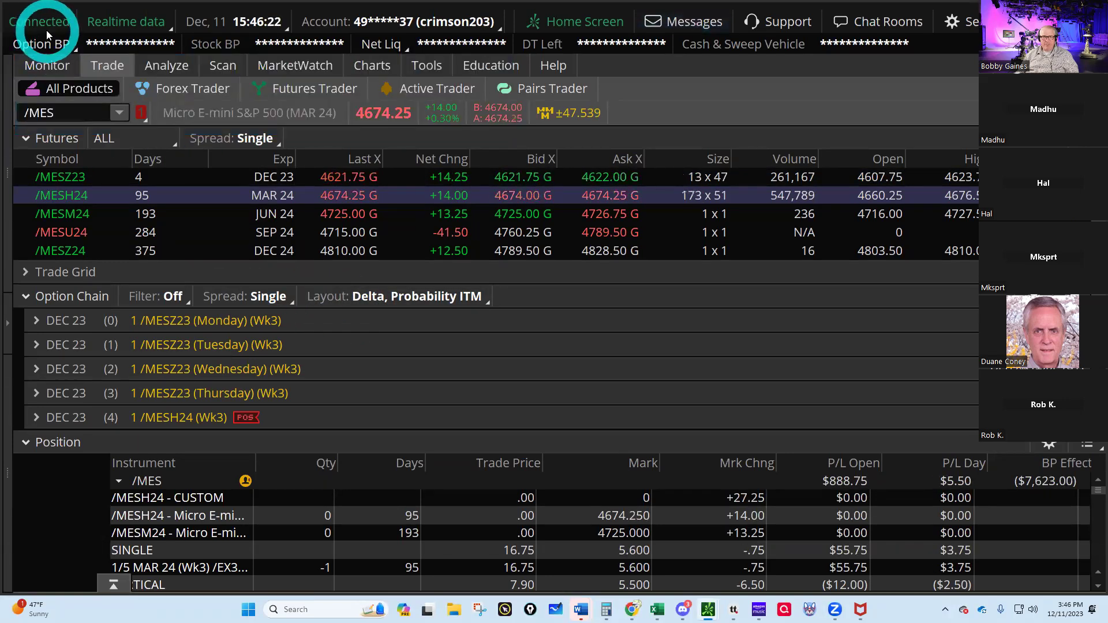
# - Check Activity and Positions for today's +2 /MESH24 4050 put fill at .50
pyautogui.click(46, 65)
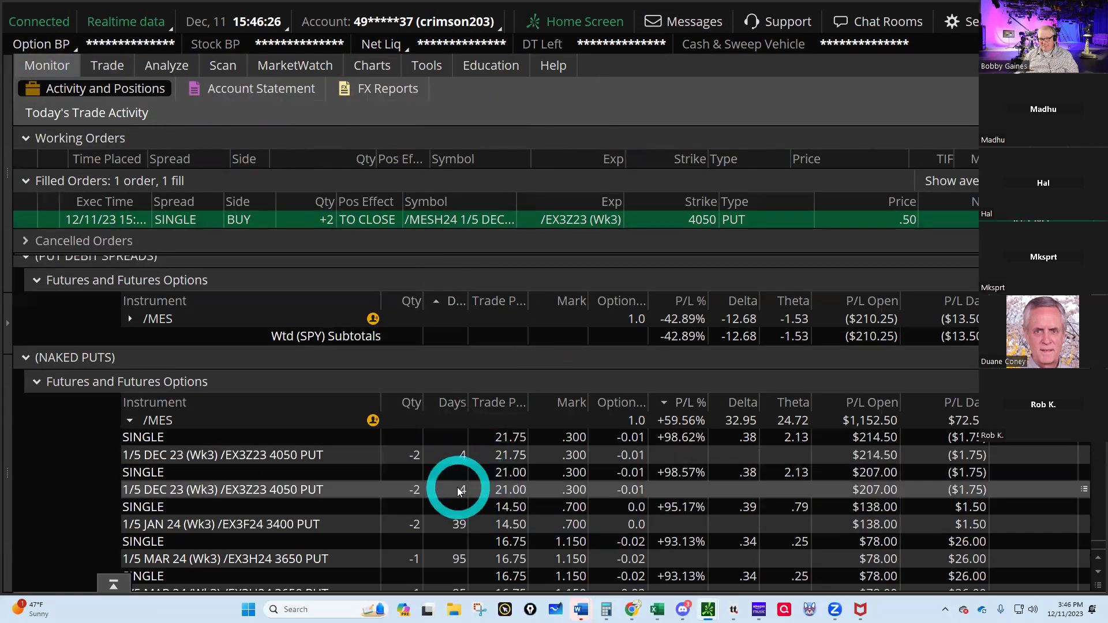
pyautogui.scroll(1, 449, 465)
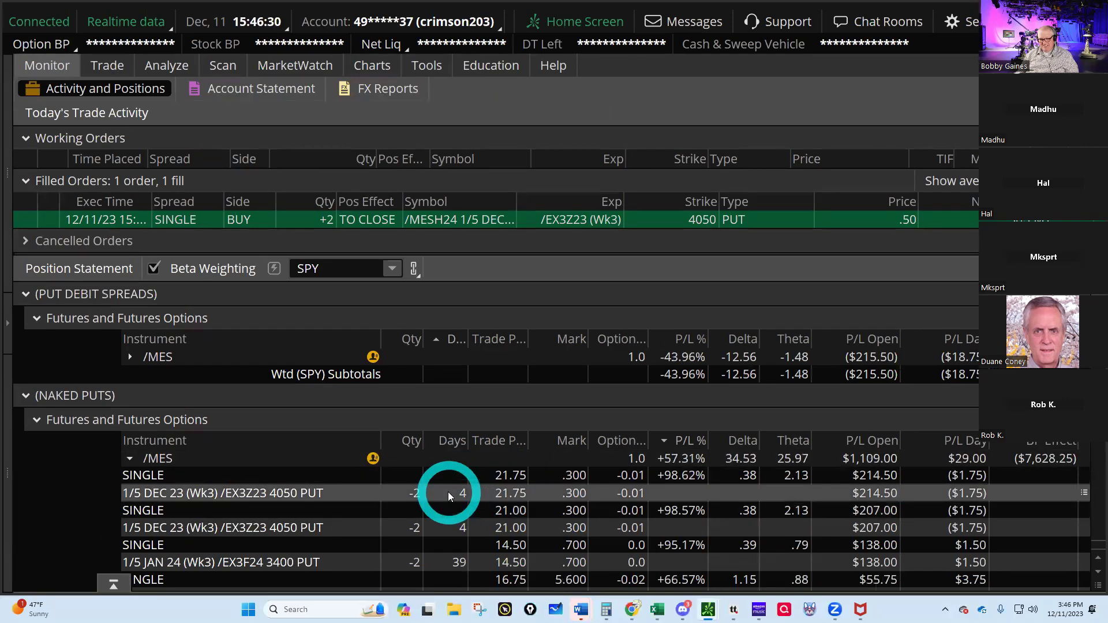
pyautogui.scroll(-1, 448, 492)
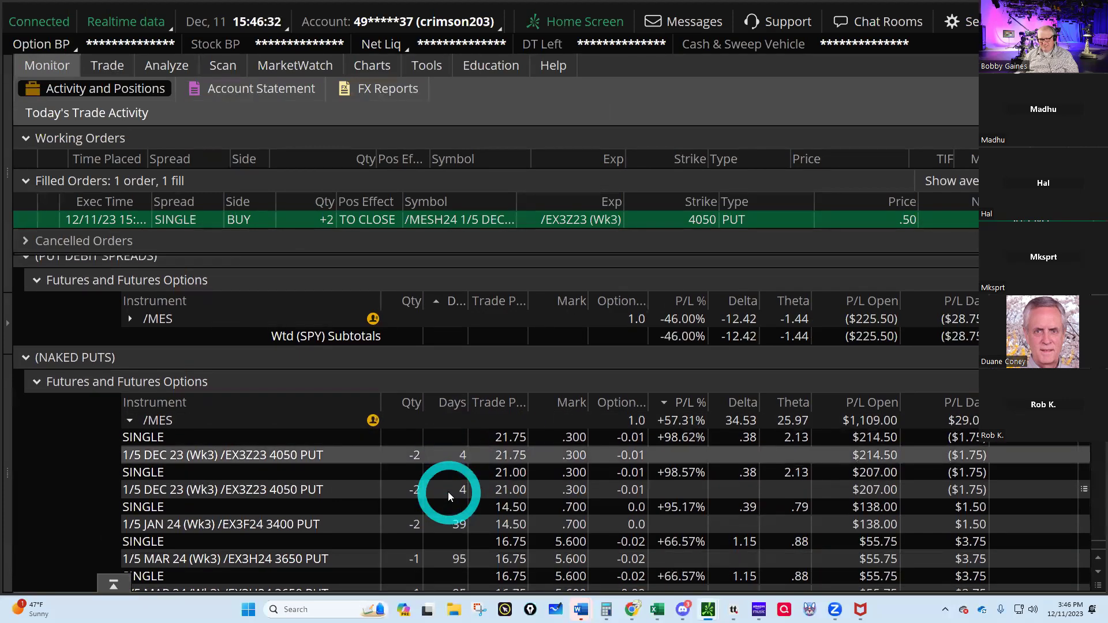
pyautogui.scroll(-1, 448, 492)
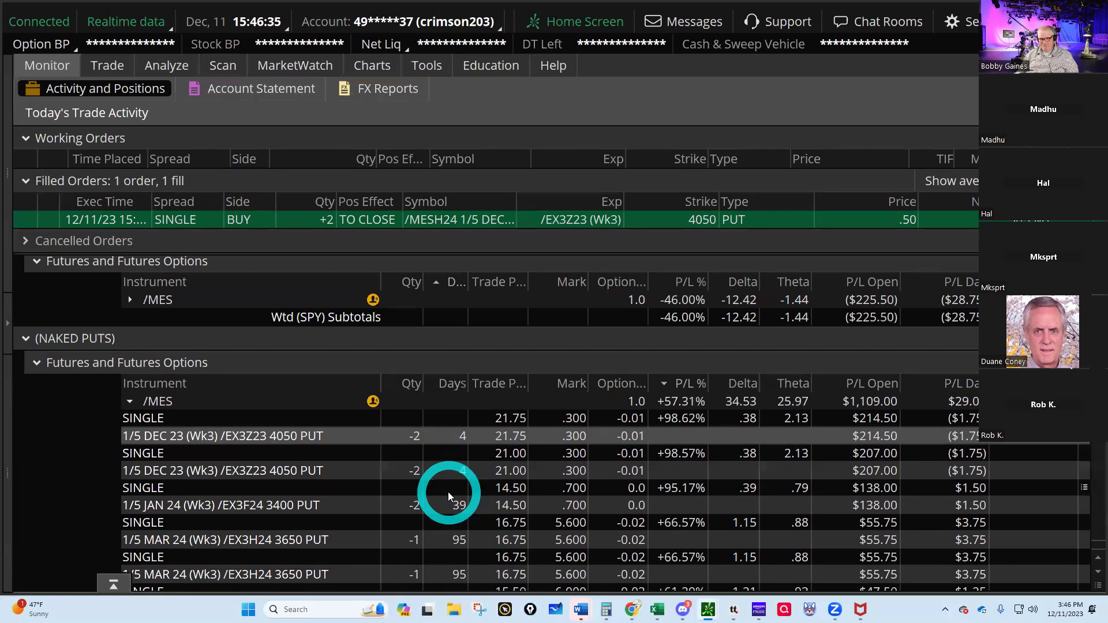
pyautogui.scroll(3, 448, 492)
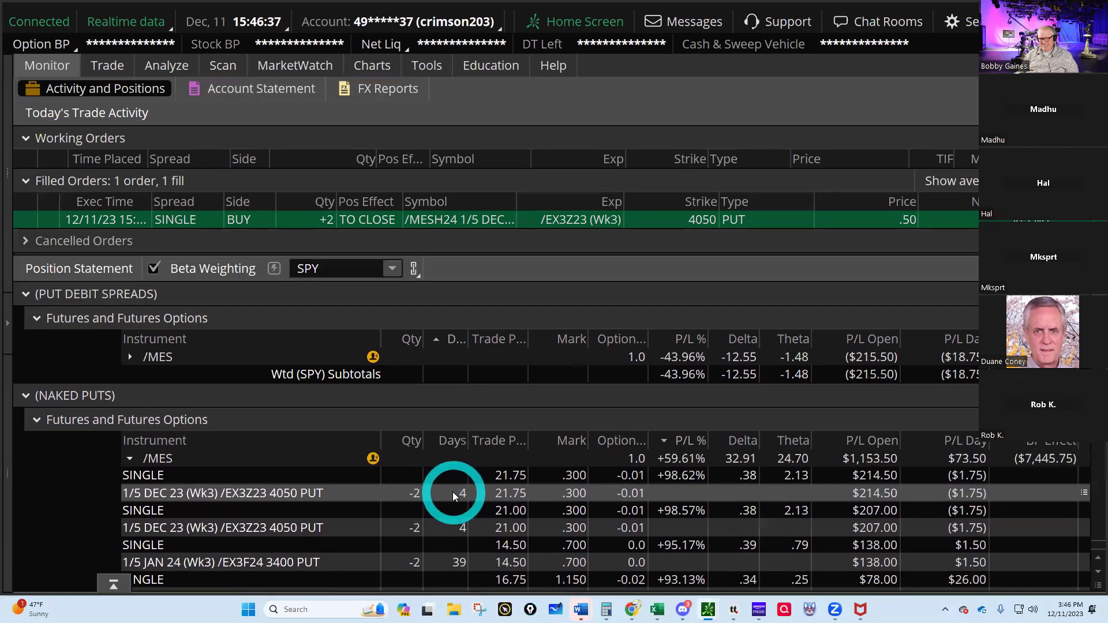
# - Send a closing order buying +2 more DEC 23 4050 puts at a .30 limit
pyautogui.rightClick(453, 492)
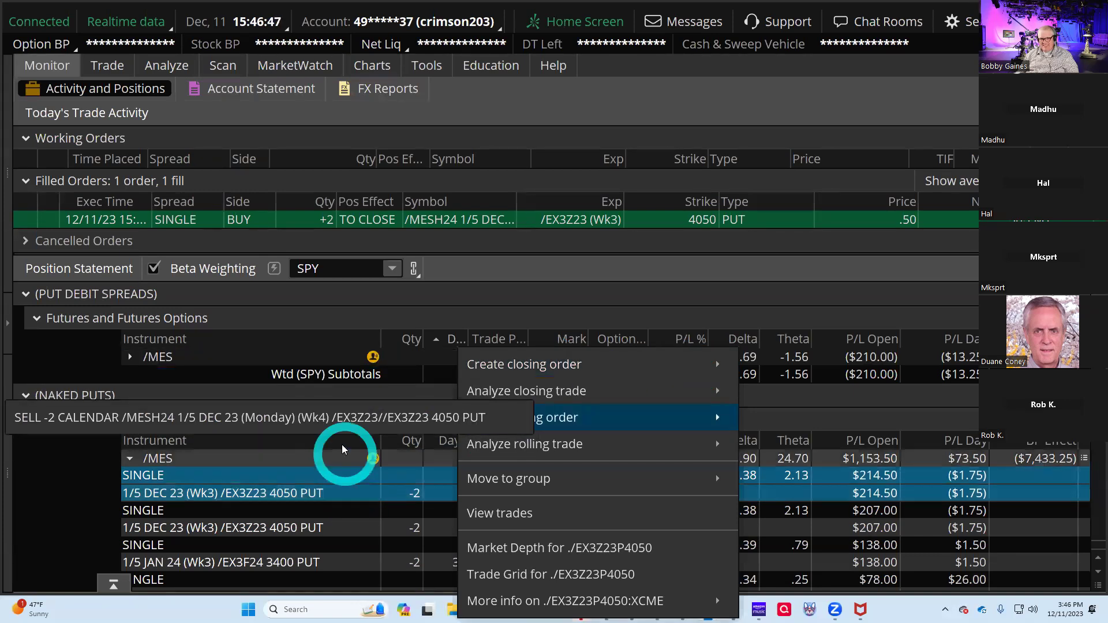
pyautogui.rightClick(329, 526)
pyautogui.moveTo(360, 363)
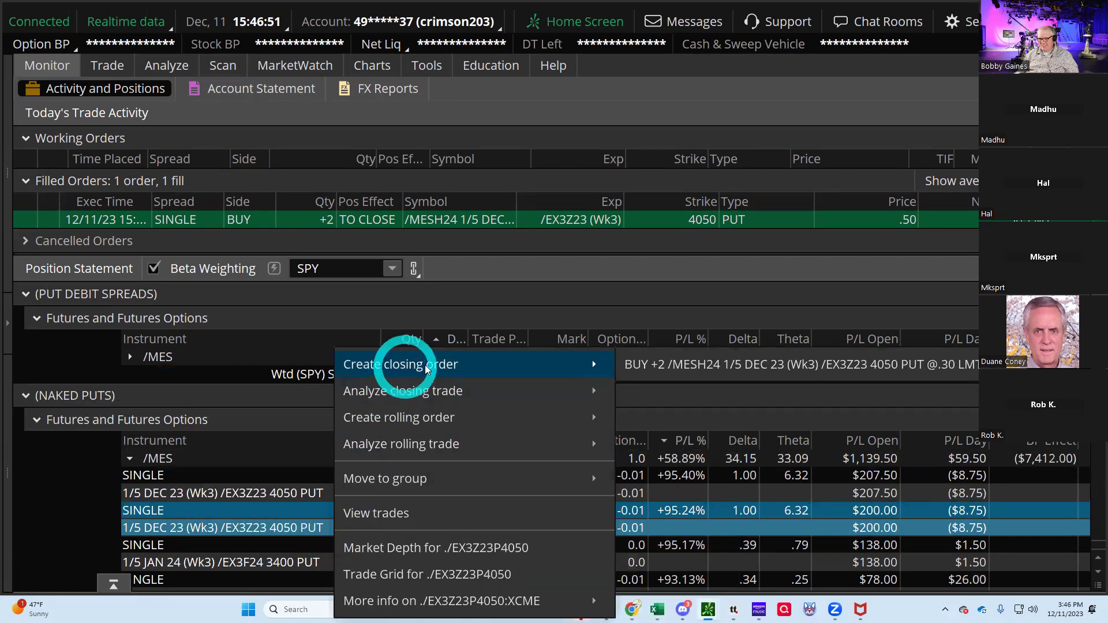
pyautogui.click(673, 368)
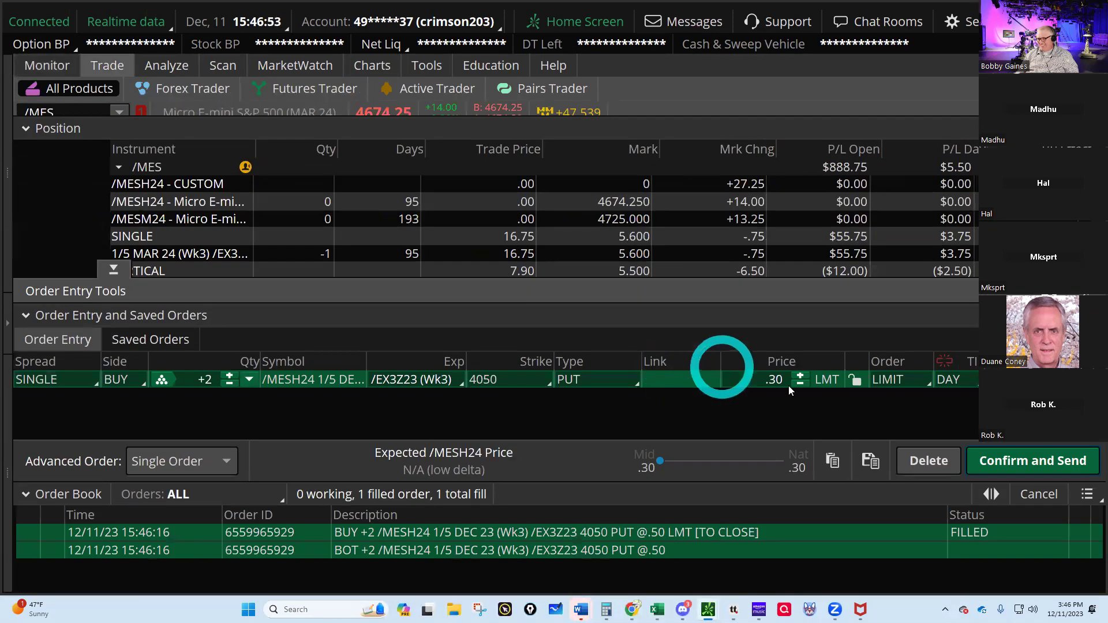
pyautogui.click(1025, 461)
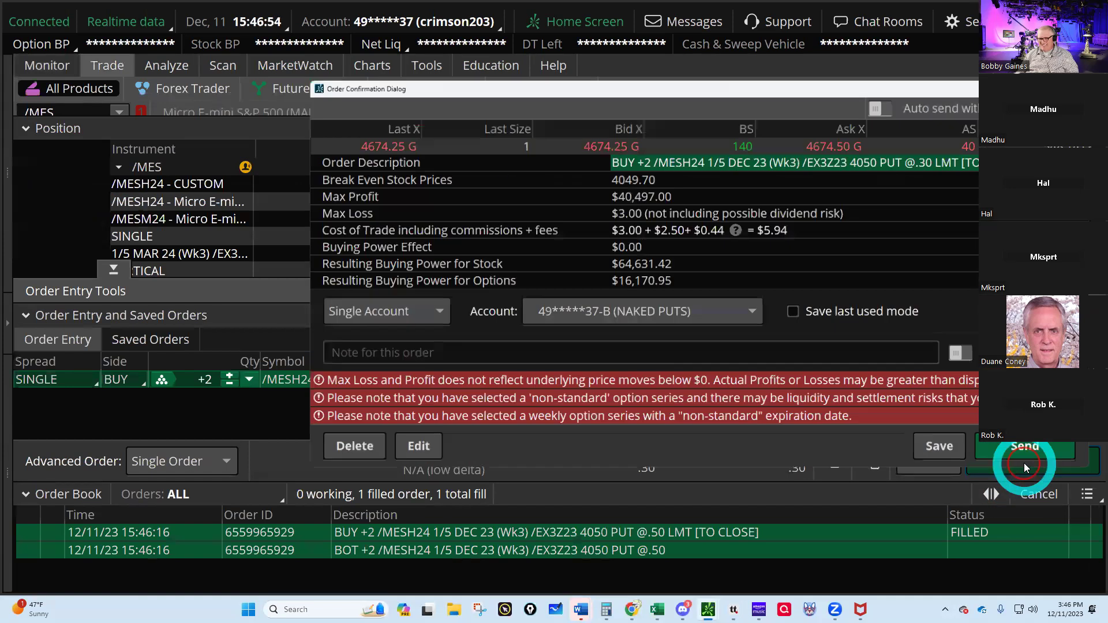
pyautogui.click(1029, 451)
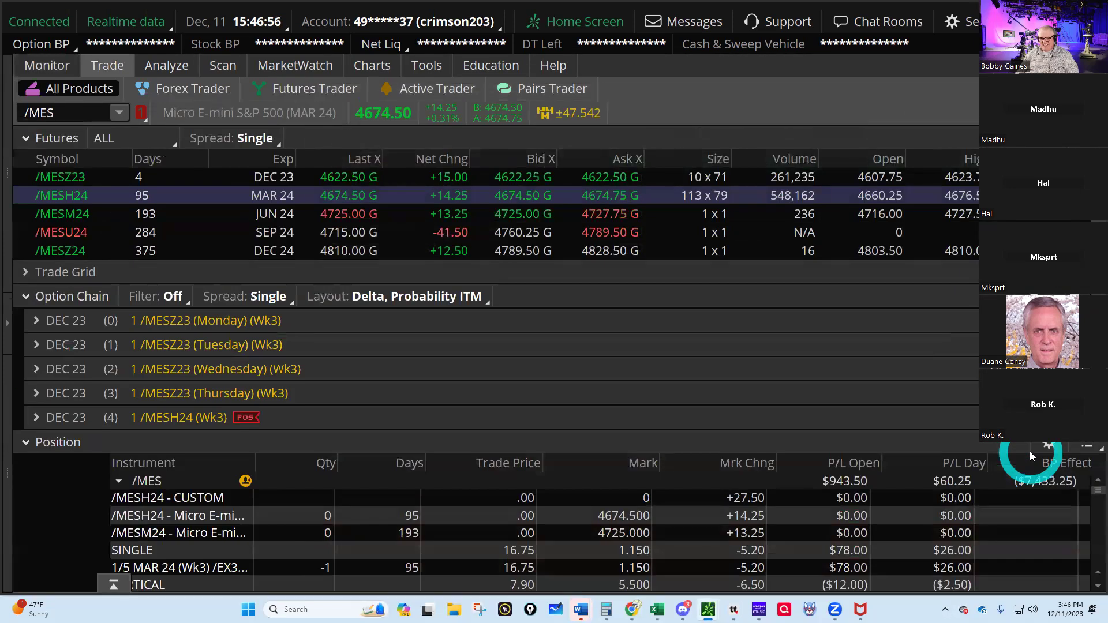
pyautogui.click(938, 408)
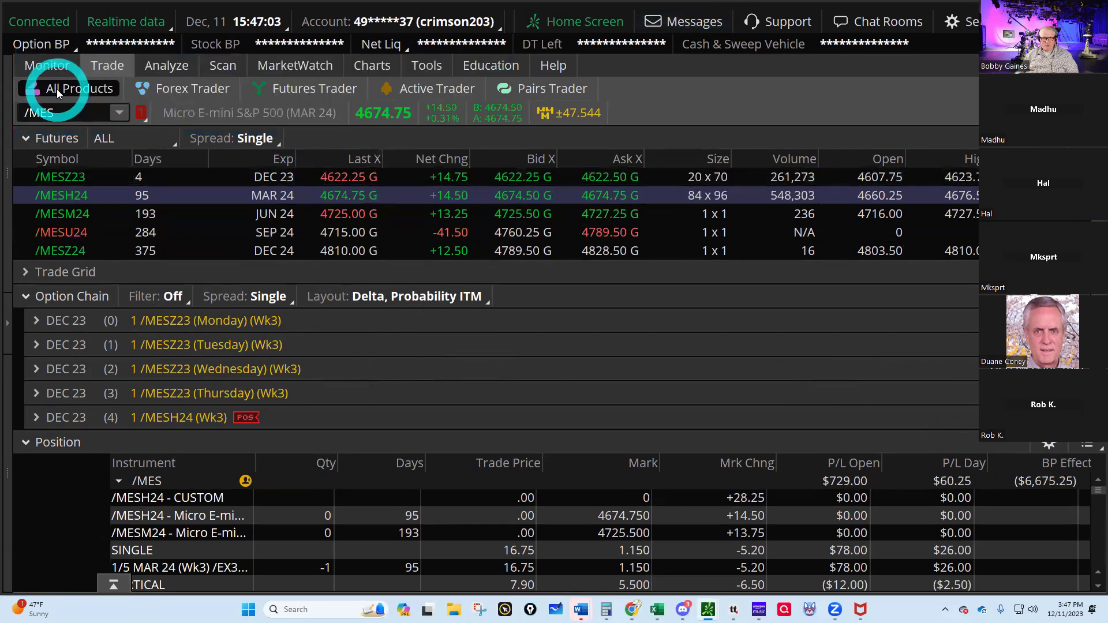
# - Close the remaining two DEC 23 4050 puts at .30, then bring up Excel's Trades sheet
pyautogui.click(36, 65)
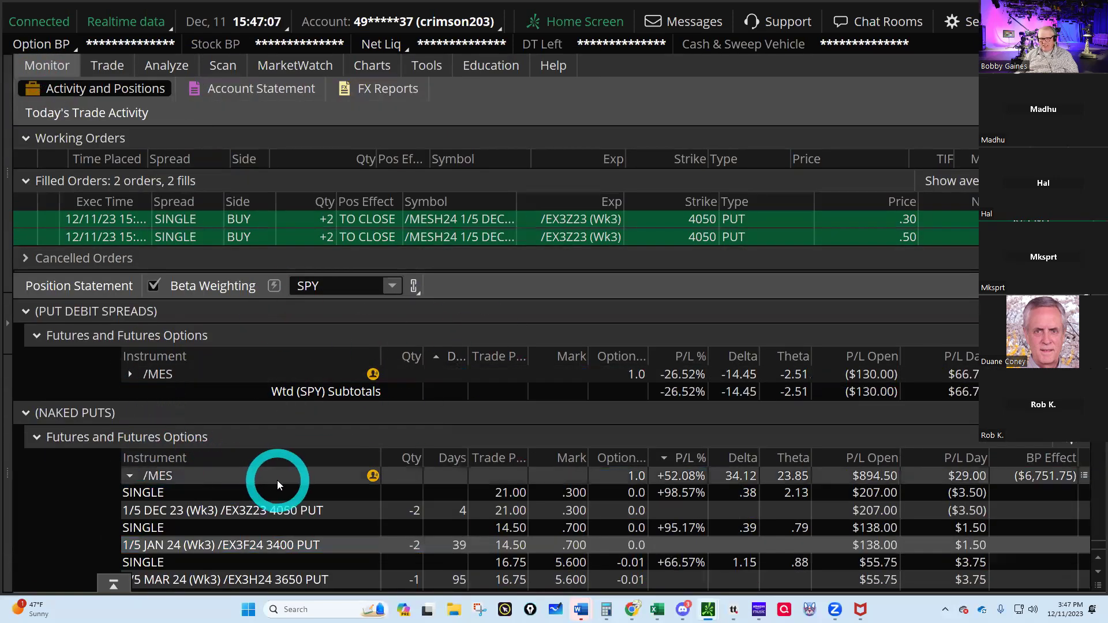
pyautogui.scroll(-1, 277, 480)
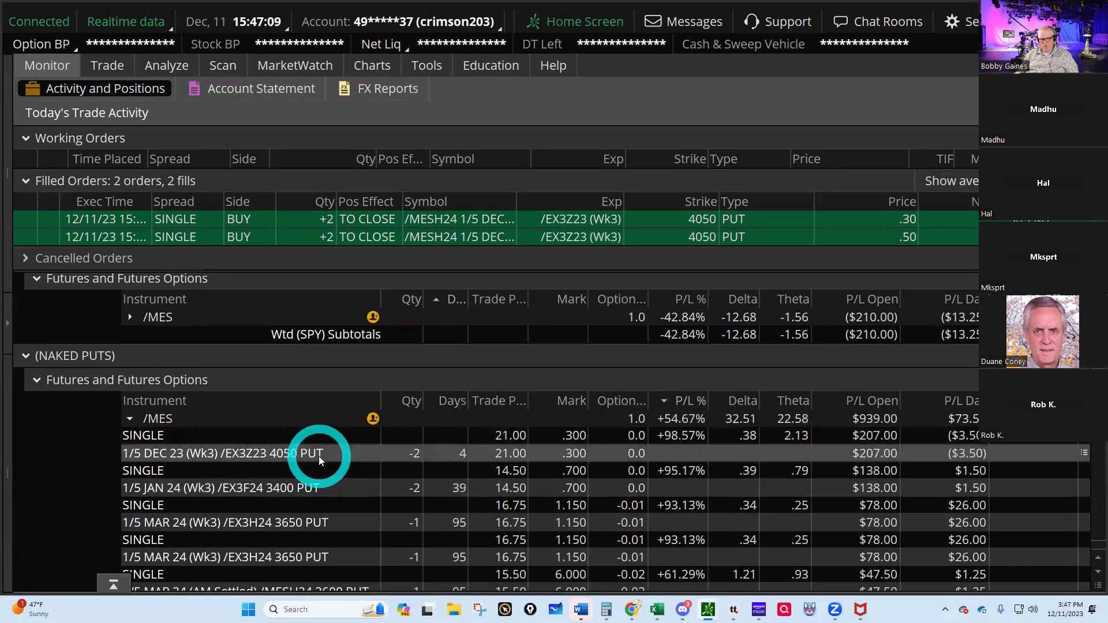
pyautogui.scroll(-6, 329, 464)
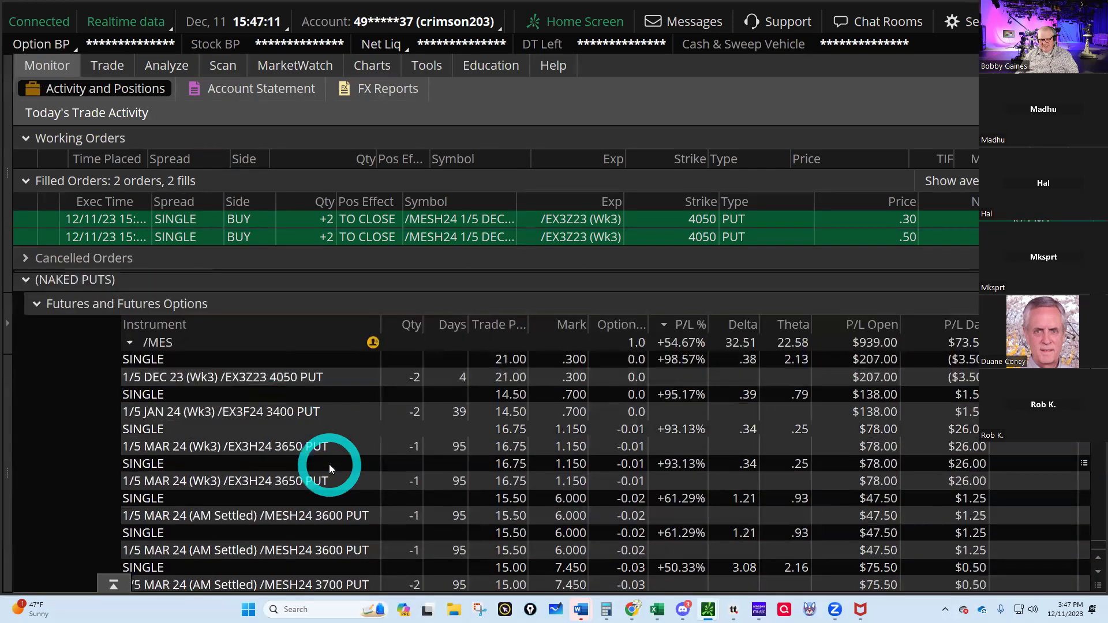
pyautogui.scroll(7, 329, 464)
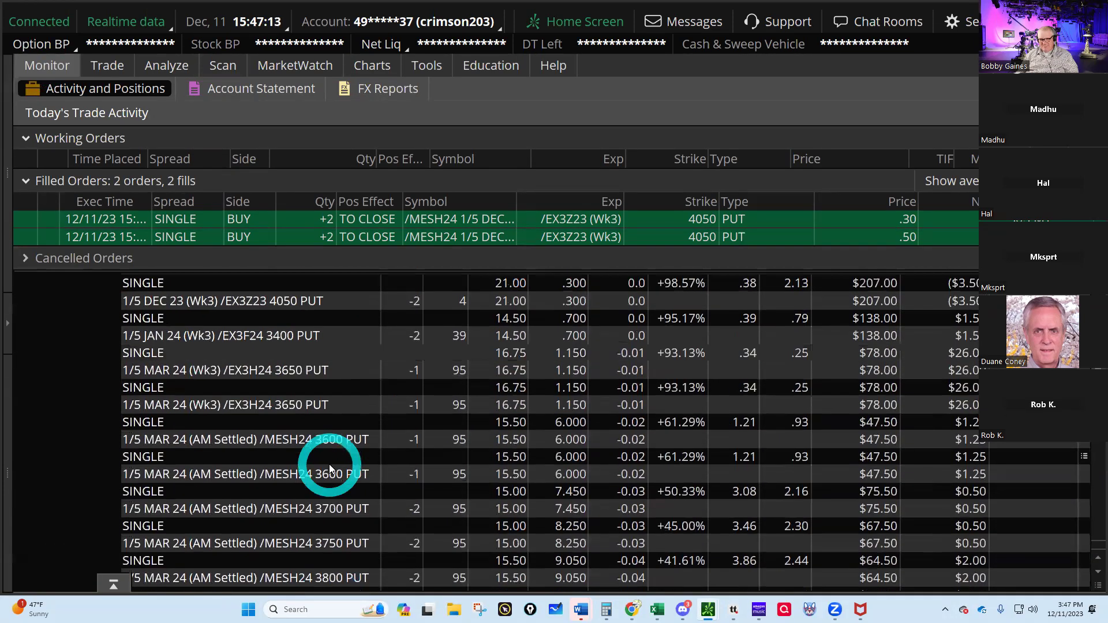
pyautogui.rightClick(306, 394)
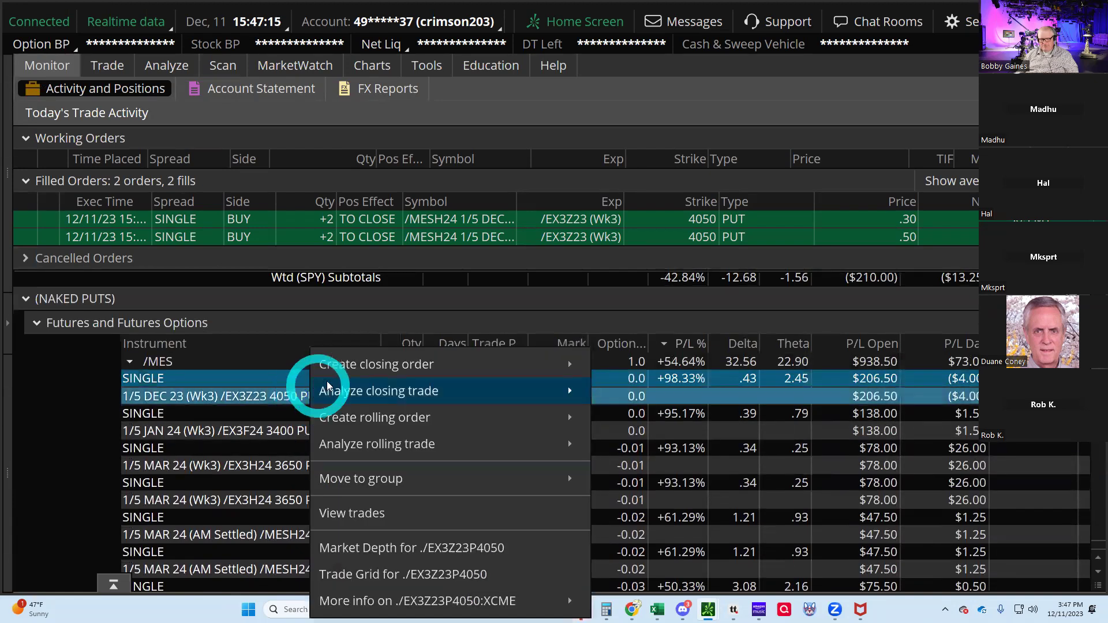
pyautogui.moveTo(346, 364)
pyautogui.click(645, 354)
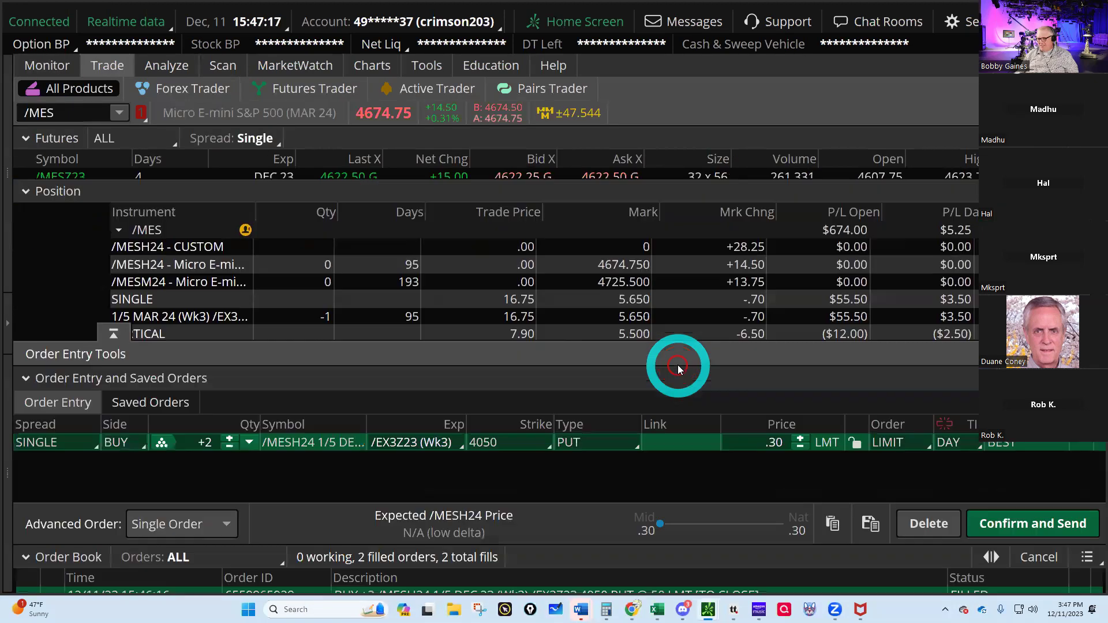
pyautogui.click(1045, 460)
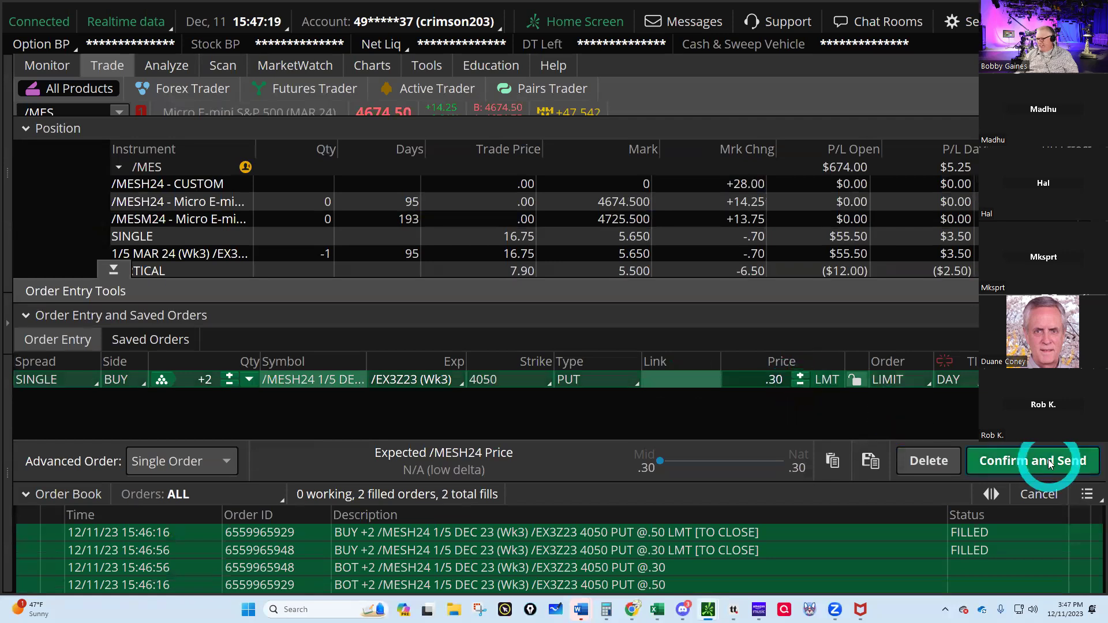
pyautogui.click(1050, 453)
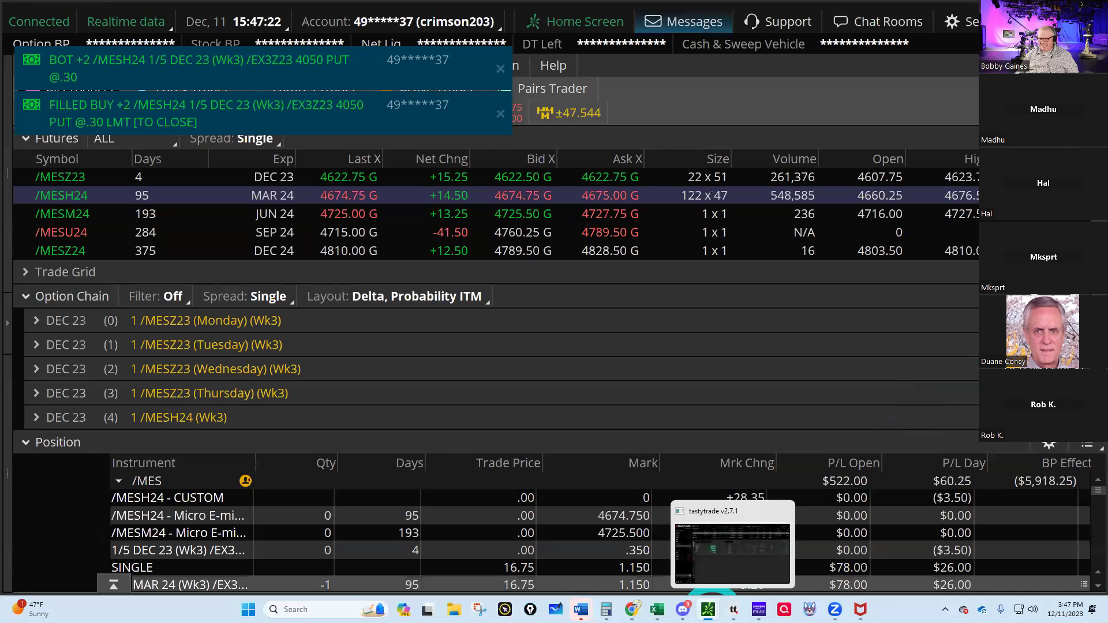
pyautogui.click(657, 610)
pyautogui.click(658, 537)
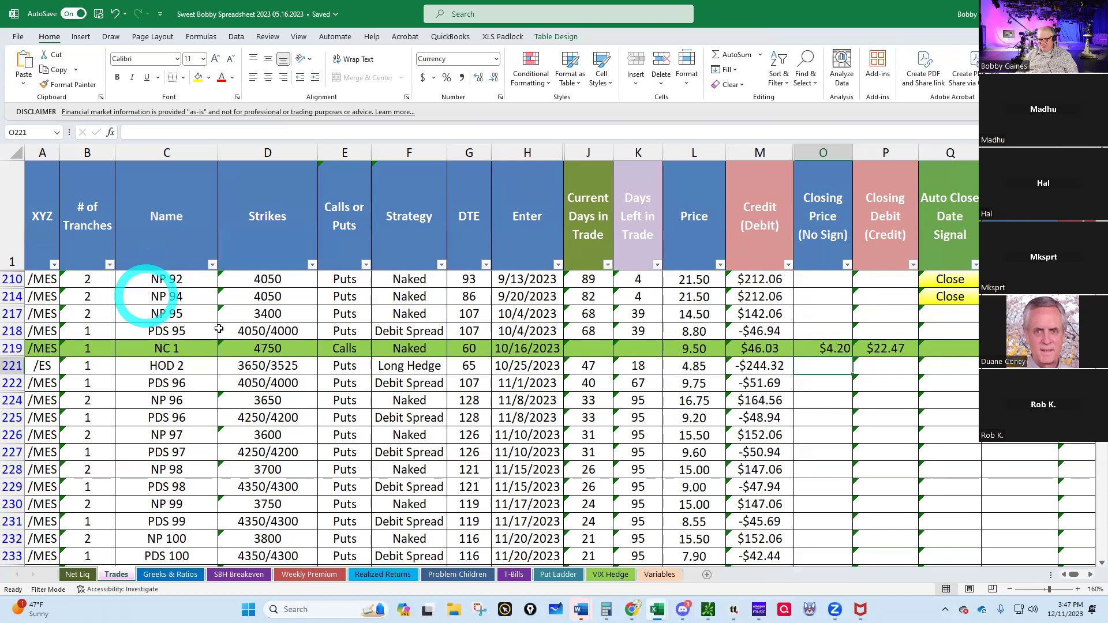
# - Enter closing prices .50 for NP 92 and .30 for NP 94
pyautogui.scroll(-5, 644, 512)
pyautogui.scroll(5, 643, 512)
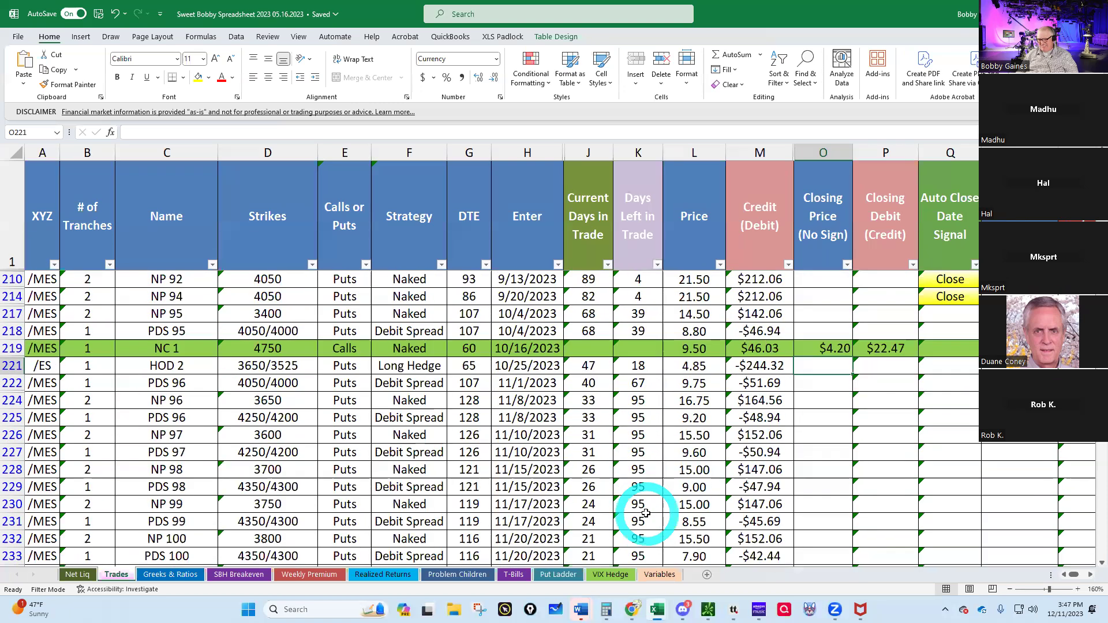
pyautogui.click(827, 278)
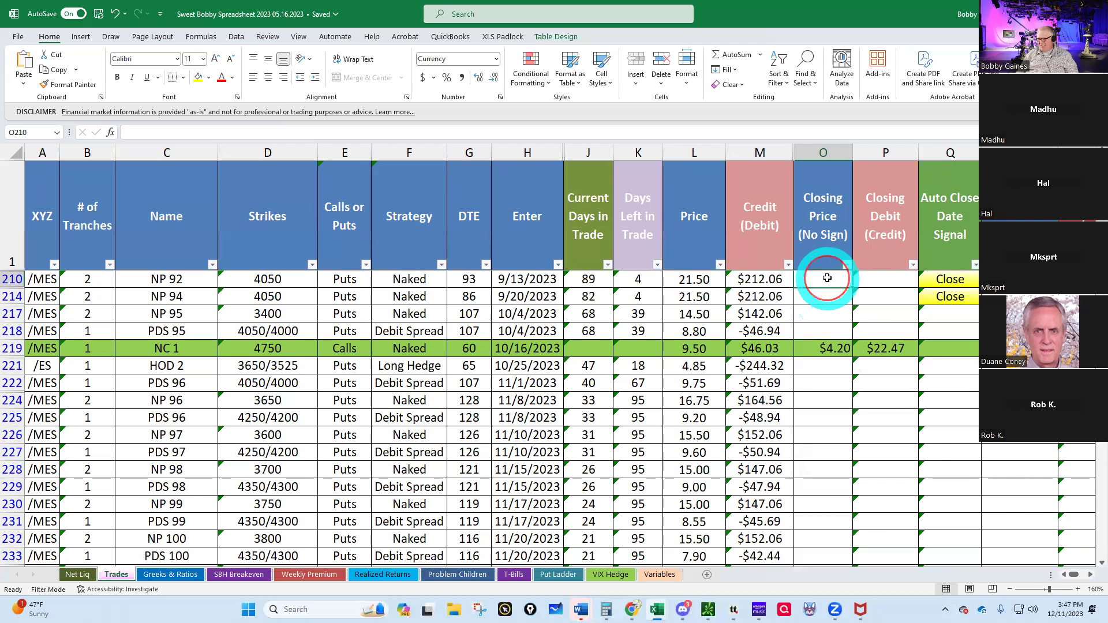
pyautogui.write('.5')
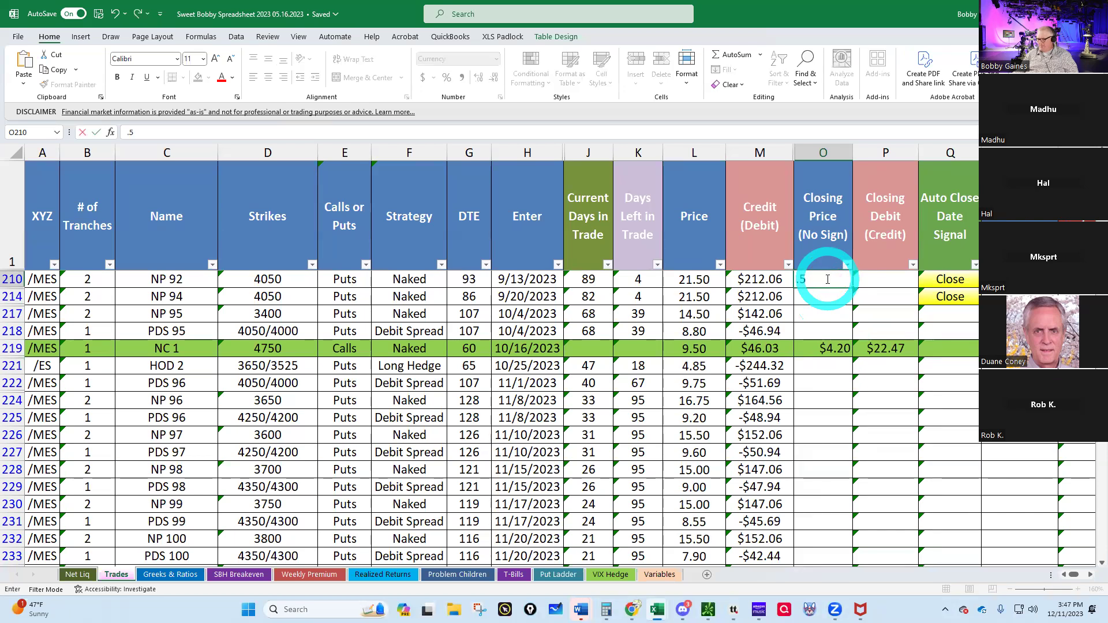
pyautogui.click(823, 296)
pyautogui.write('.3')
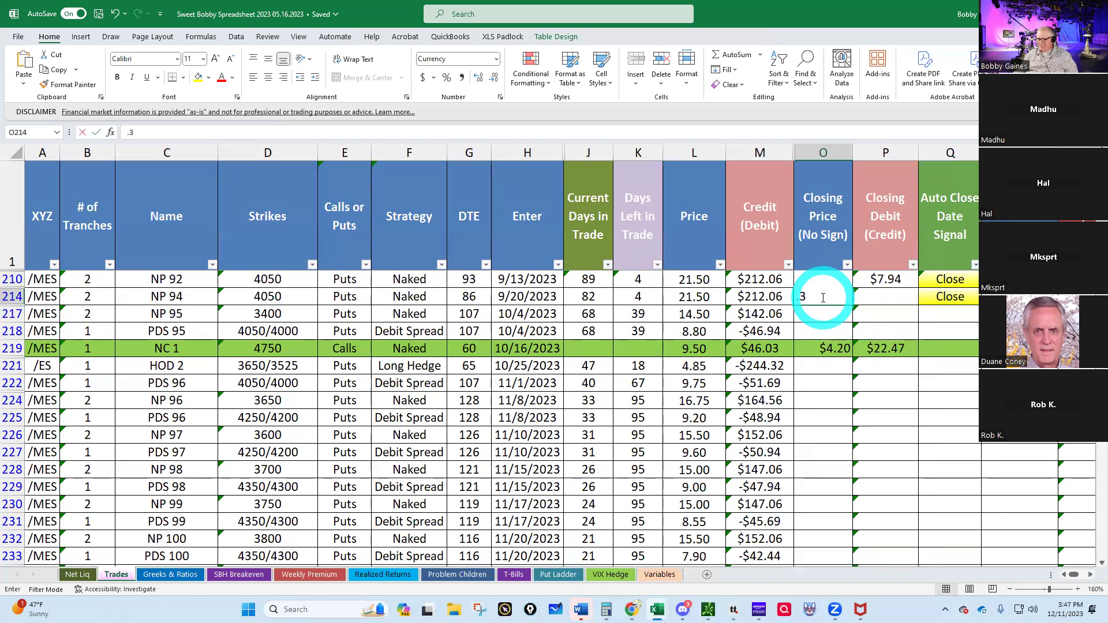
pyautogui.press('Return')
# - Set the exit date 12/11/23 for both NP 92 and NP 94
pyautogui.click(1010, 279)
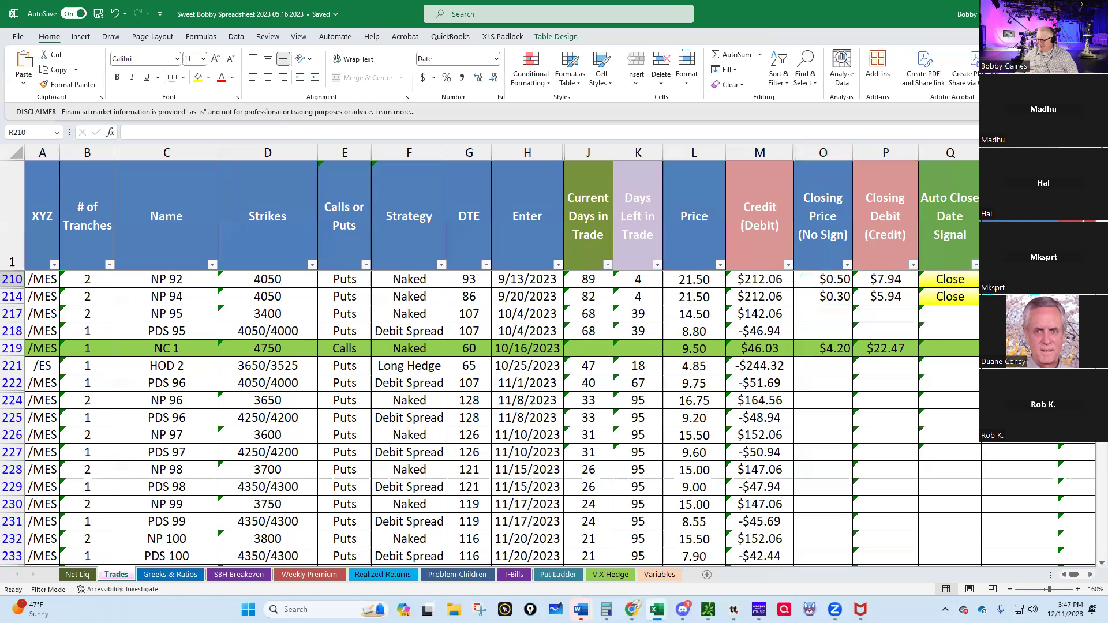
pyautogui.write('12/11/23')
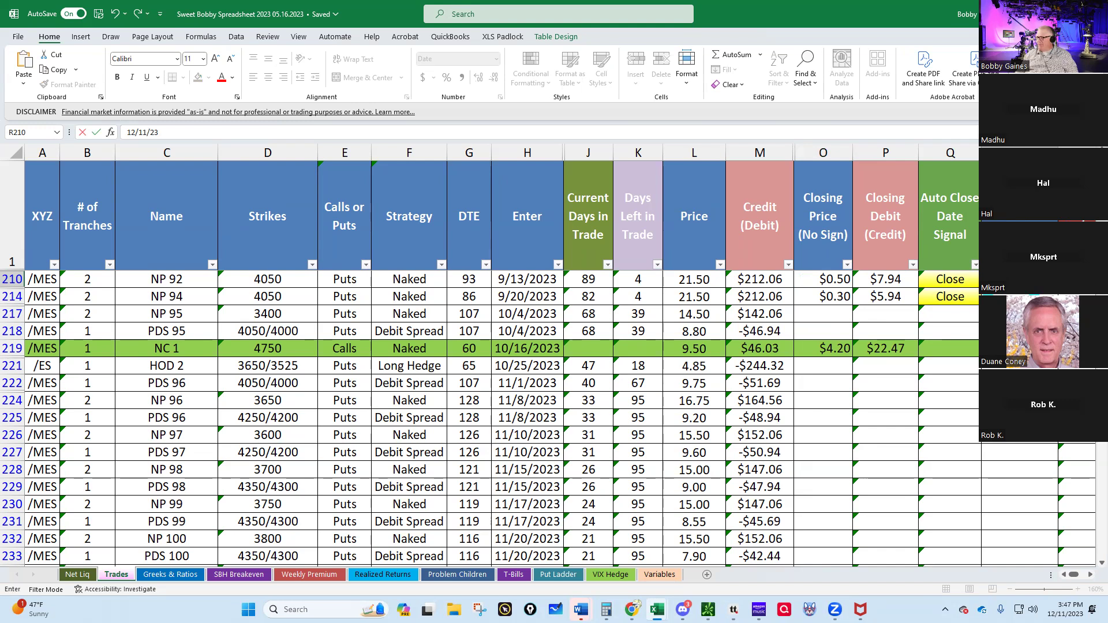
pyautogui.press('Return')
pyautogui.write('12/11/2')
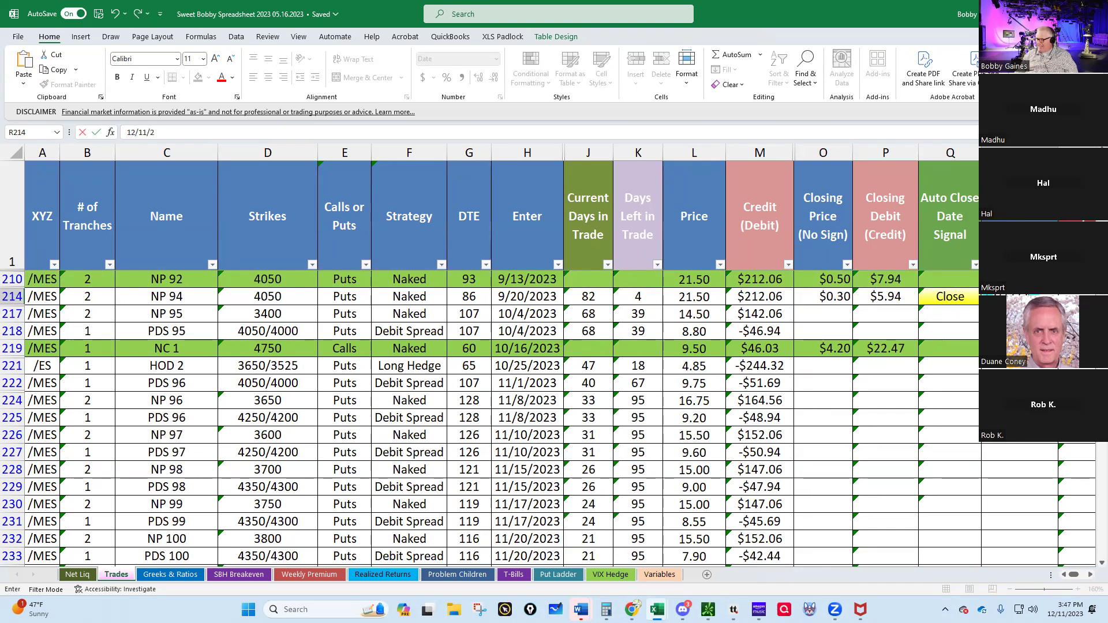
pyautogui.write('3')
pyautogui.press('Return')
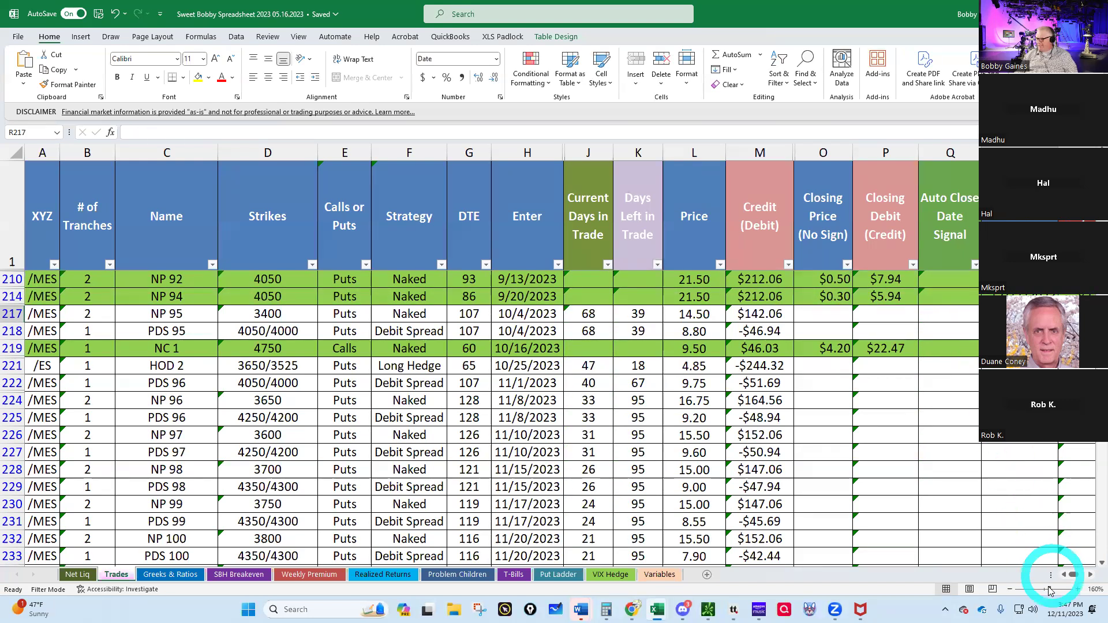
# - Scroll across to check the P/L of $204.12 and $206.12 for the closed trades
pyautogui.click(1090, 576)
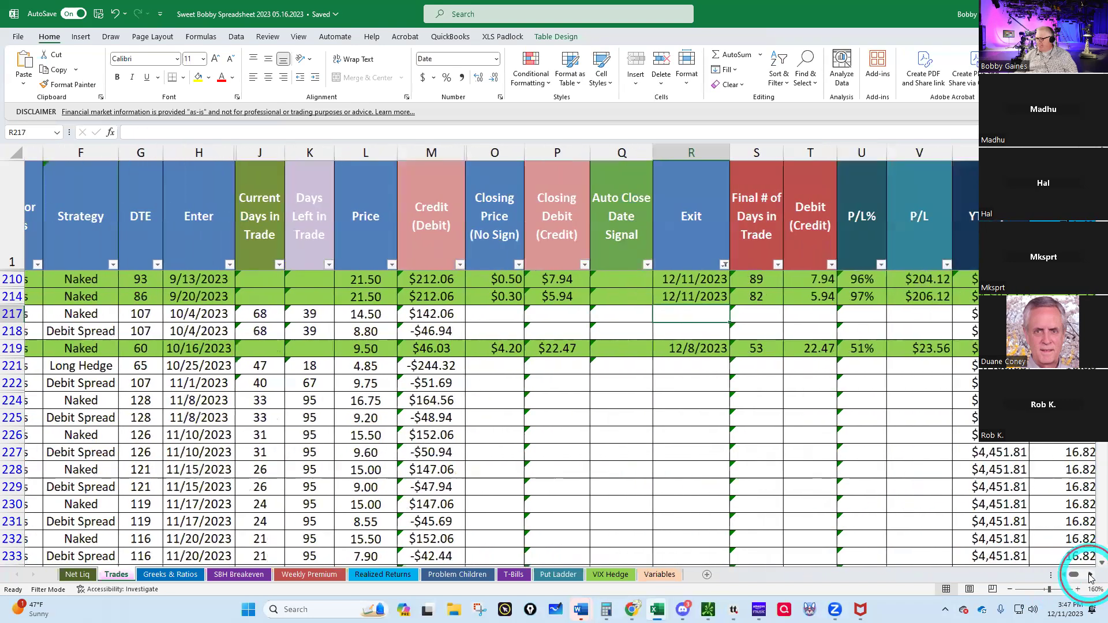
pyautogui.click(1090, 576)
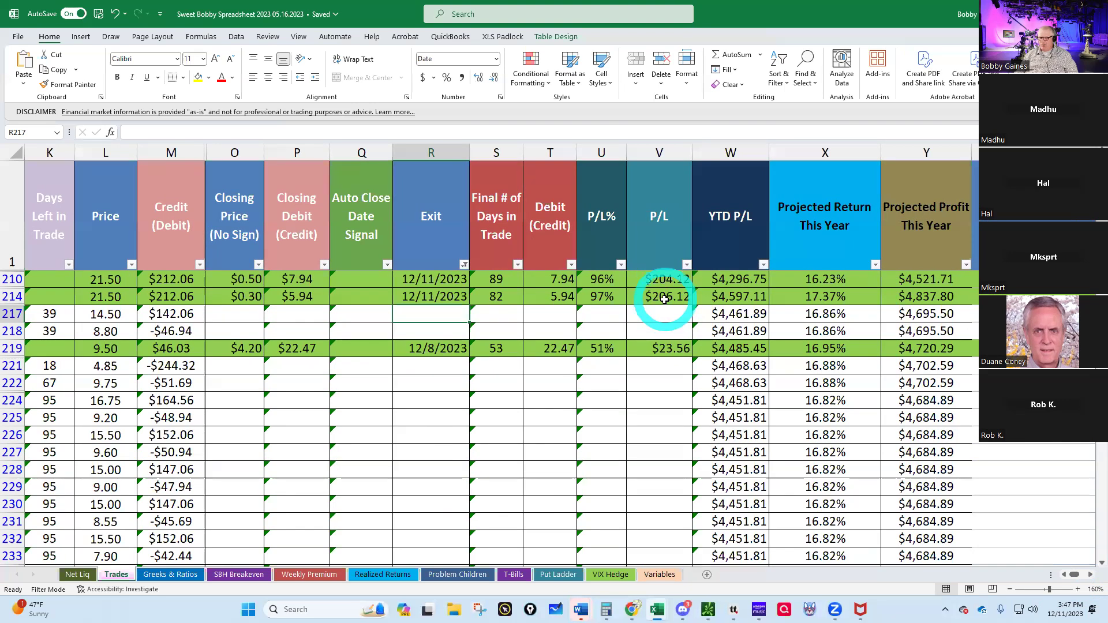
pyautogui.click(1064, 575)
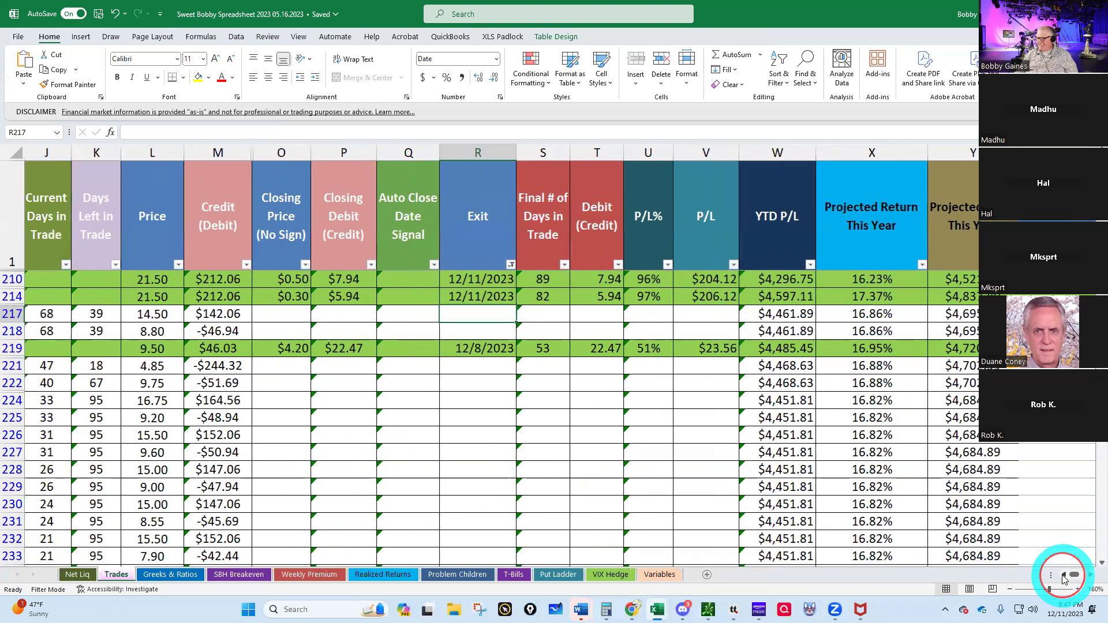
pyautogui.click(1064, 575)
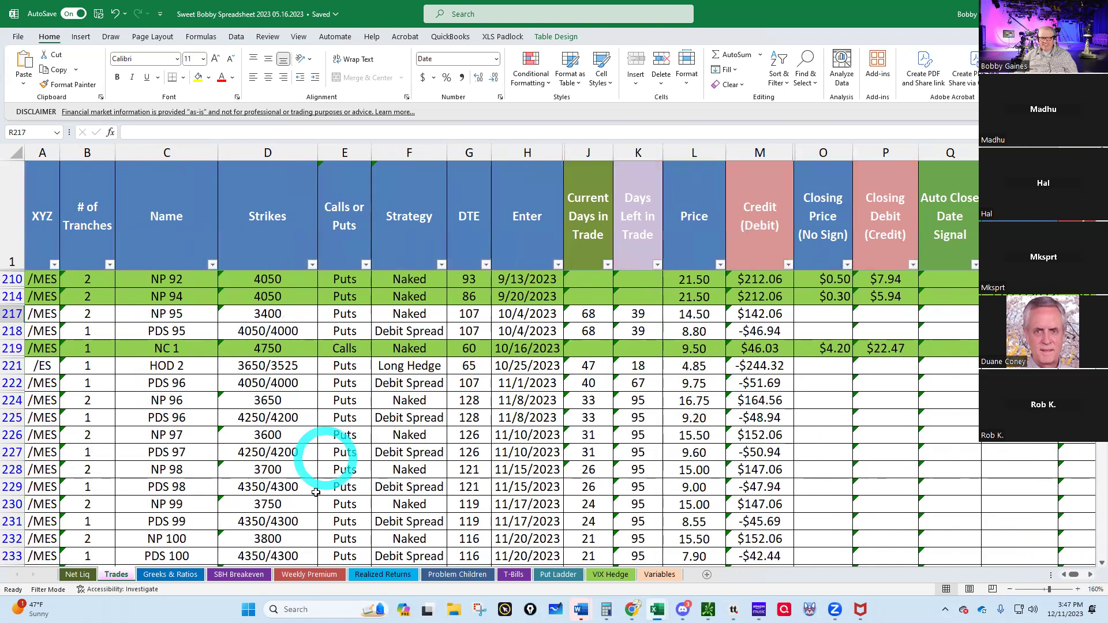
pyautogui.scroll(-5, 677, 444)
pyautogui.scroll(5, 679, 449)
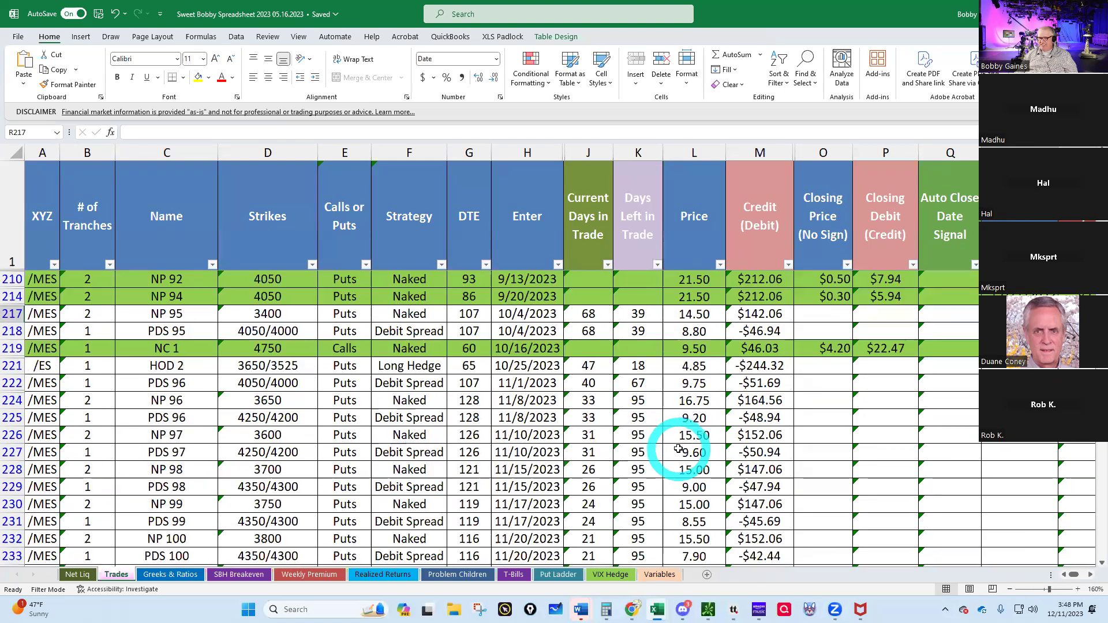
pyautogui.scroll(-5, 677, 452)
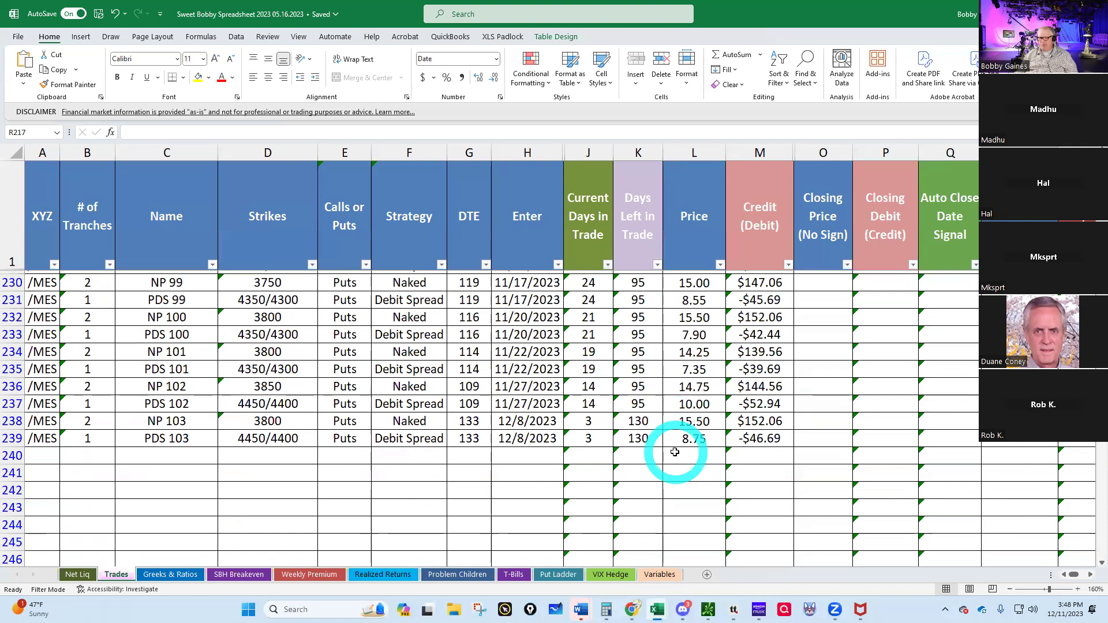
pyautogui.scroll(5, 675, 452)
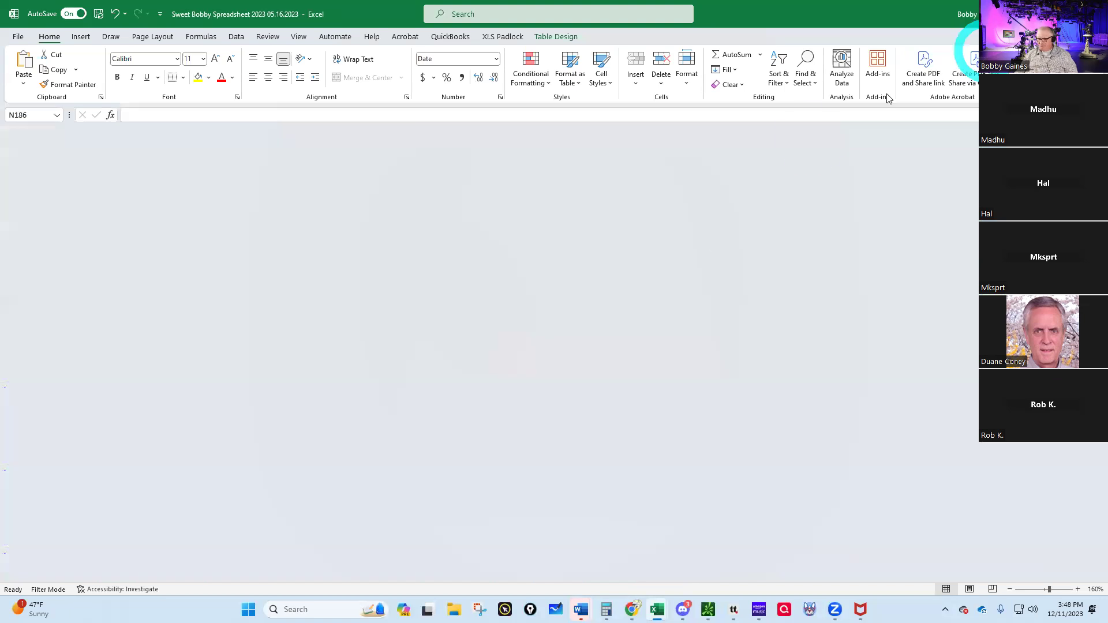
pyautogui.click(708, 610)
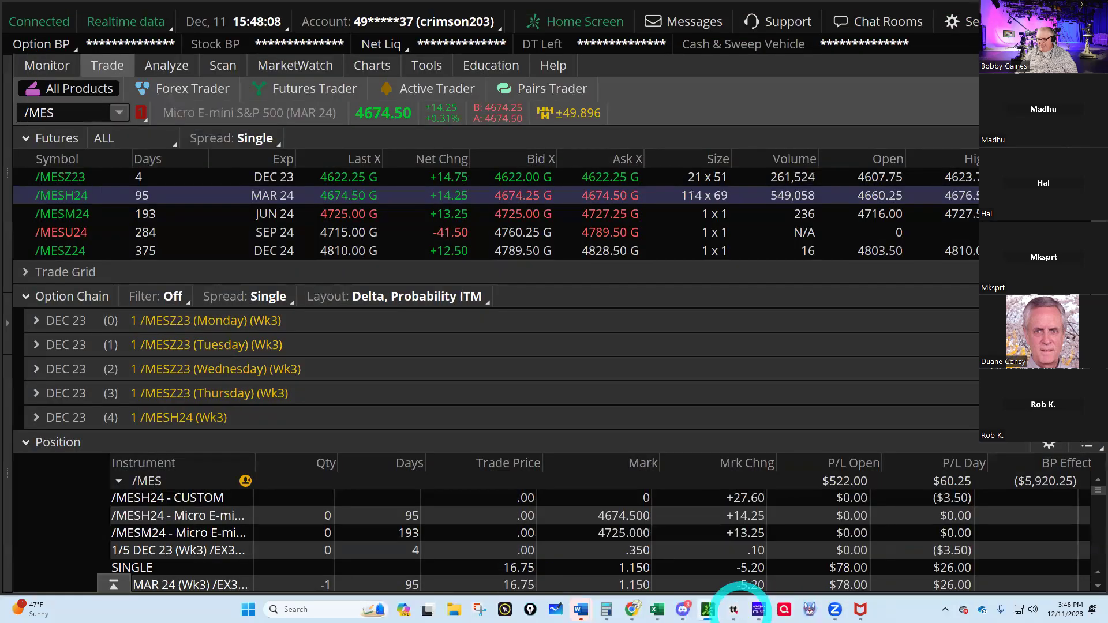
# - Select the account with $41,820.72 net liquidation on tastytrade's web portfolio page
pyautogui.moveTo(730, 611)
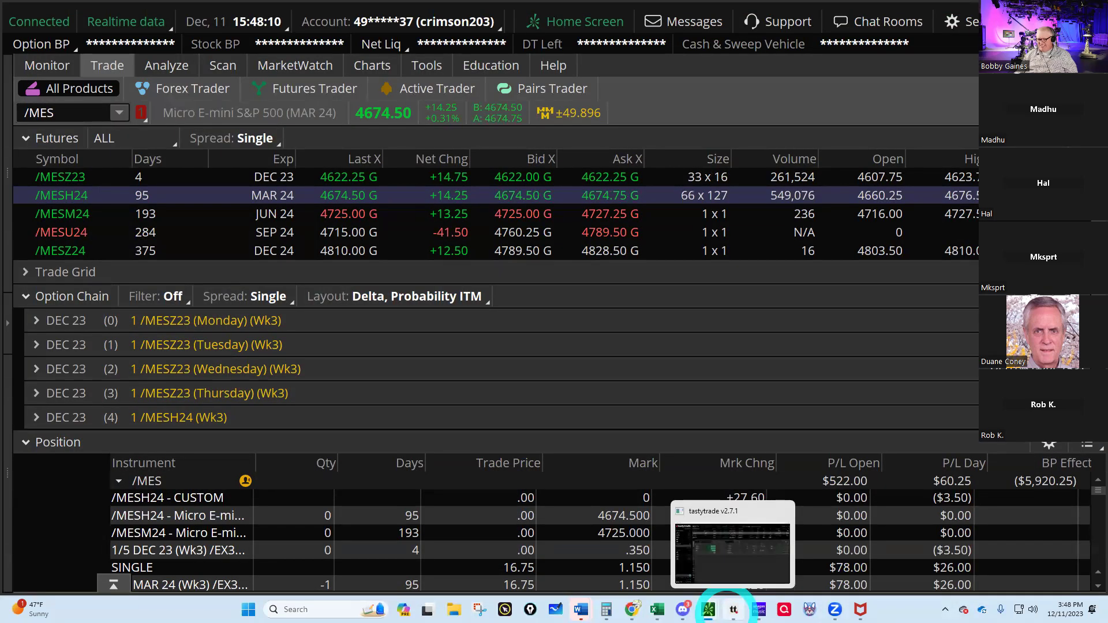
pyautogui.click(724, 559)
pyautogui.click(204, 41)
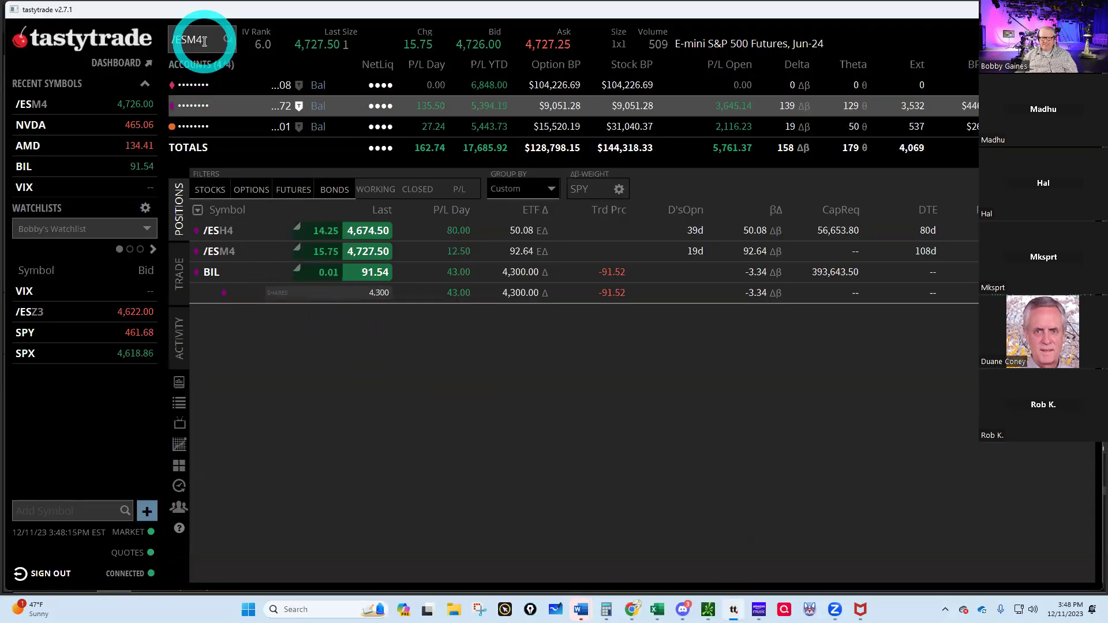
pyautogui.click(631, 610)
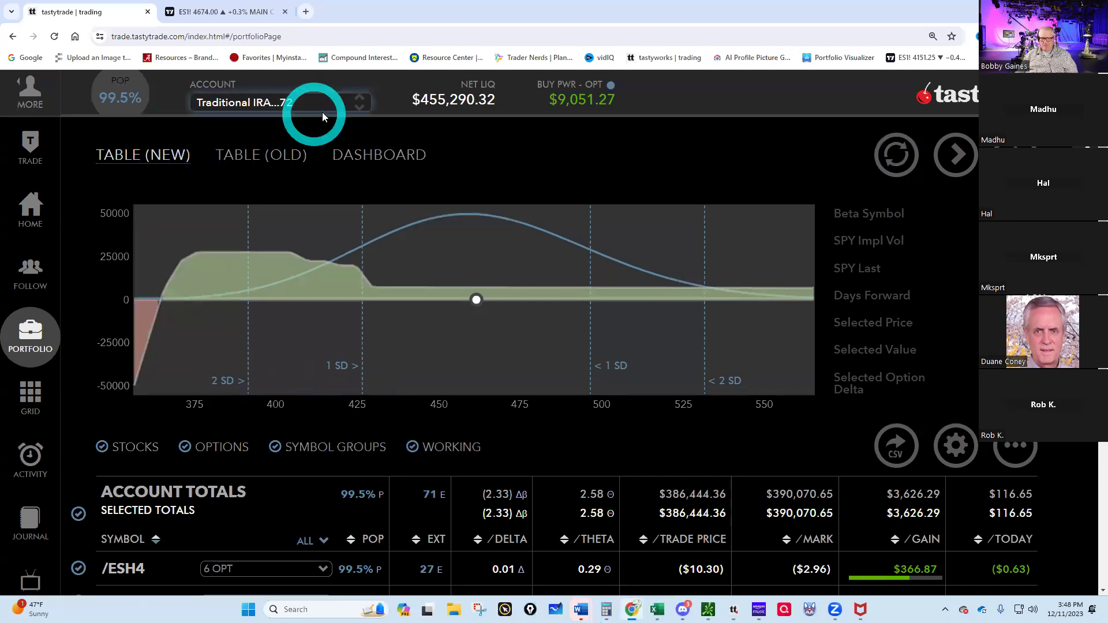
pyautogui.click(350, 105)
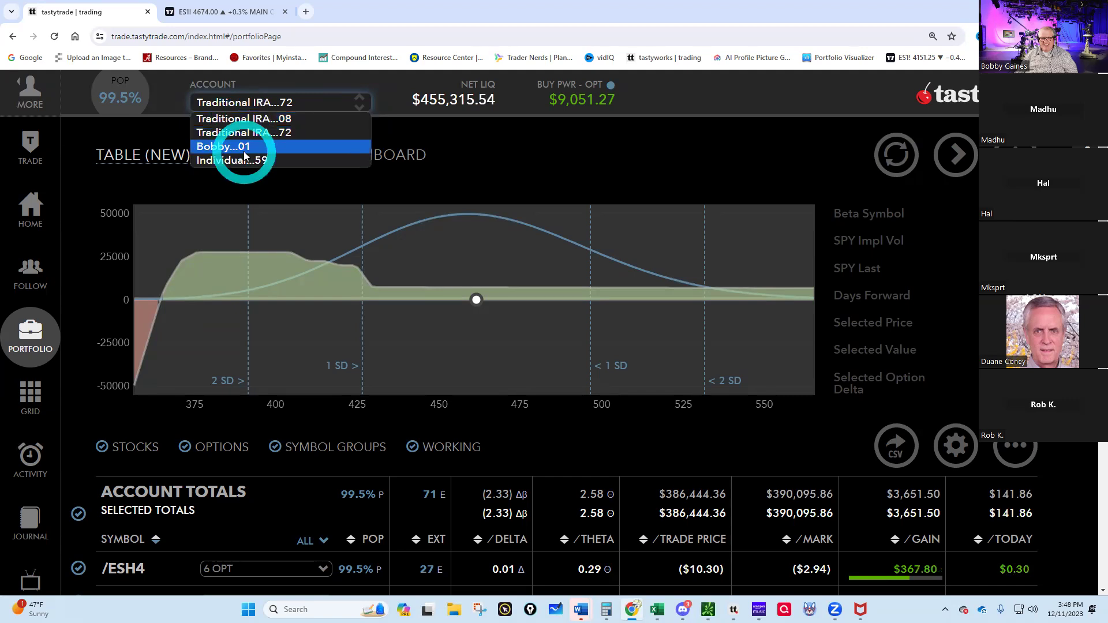
pyautogui.click(244, 149)
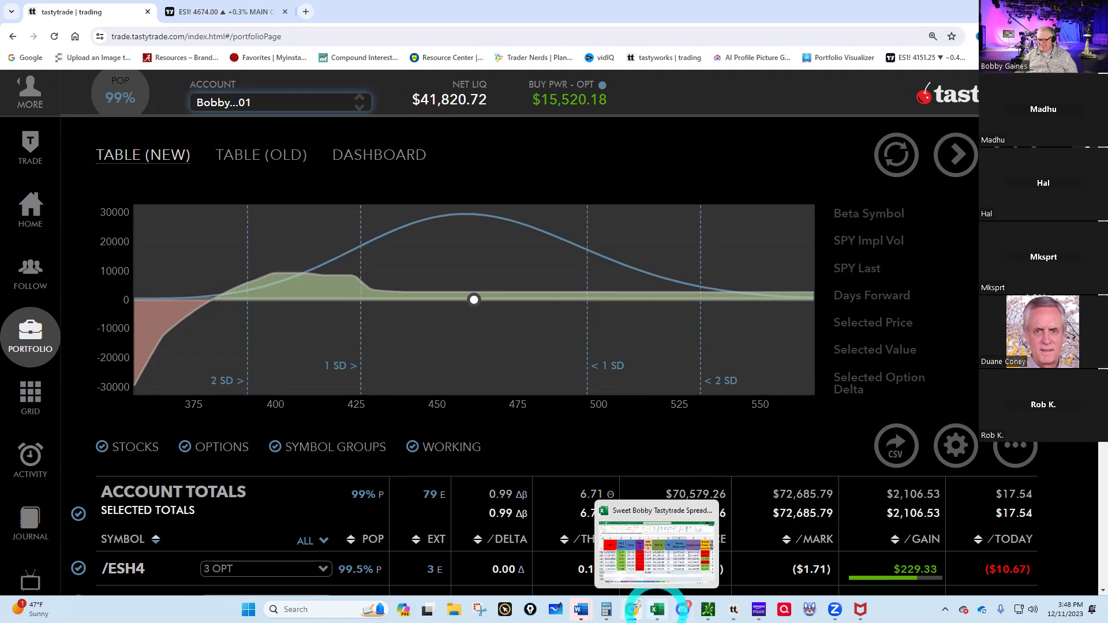
pyautogui.click(656, 607)
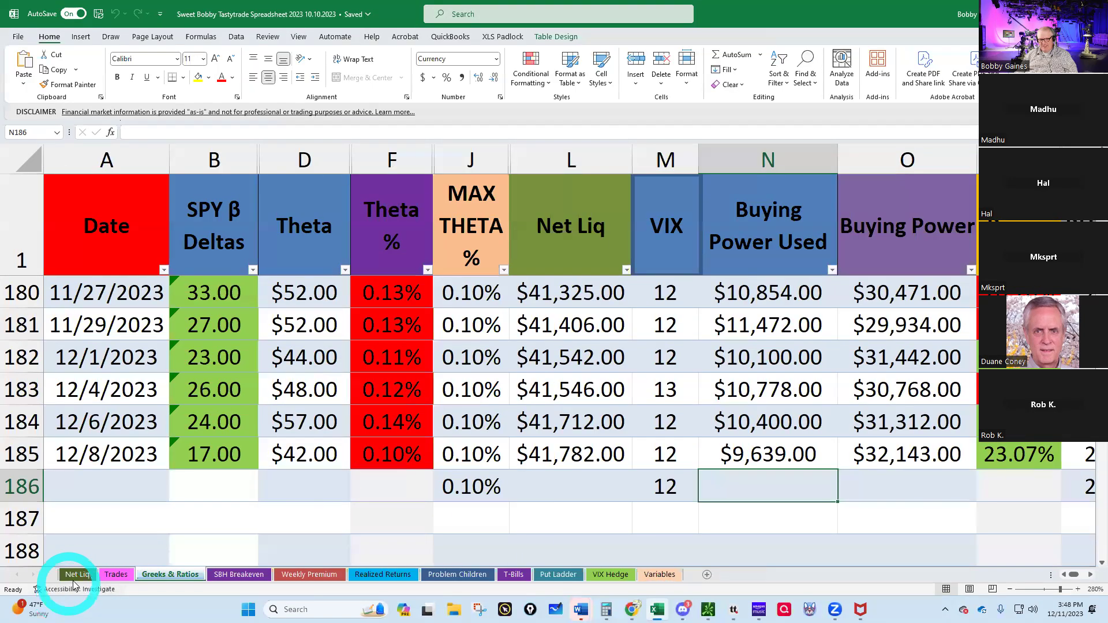
# - Log a $41,822.00 net liquidation value dated 12/11/2023 on the Net Liq sheet
pyautogui.click(75, 575)
pyautogui.click(226, 527)
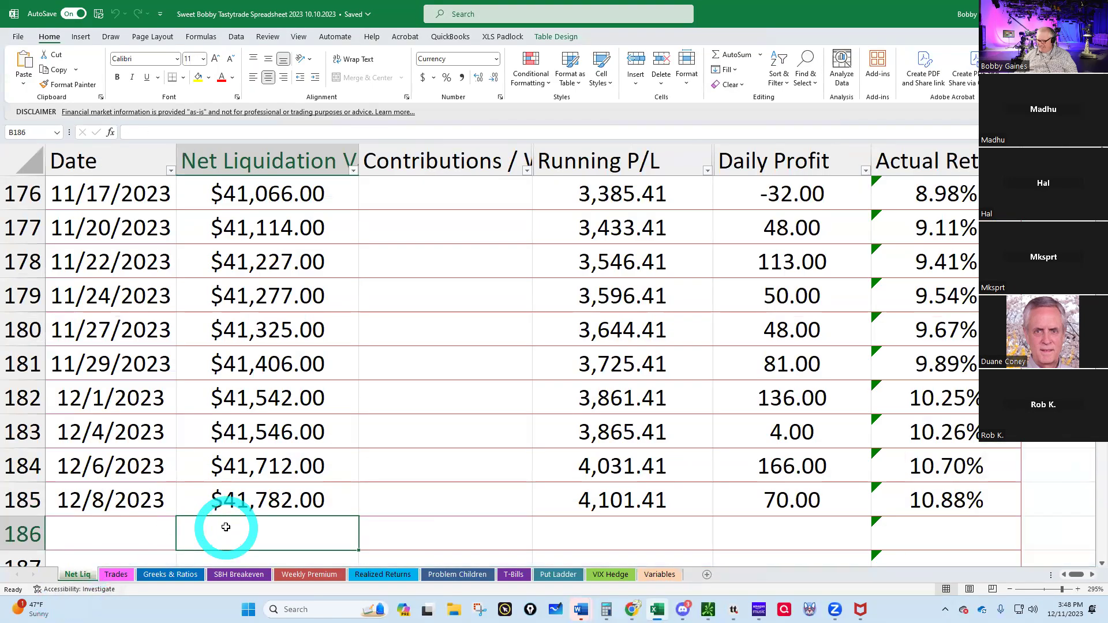
pyautogui.write('41822')
pyautogui.press('Return')
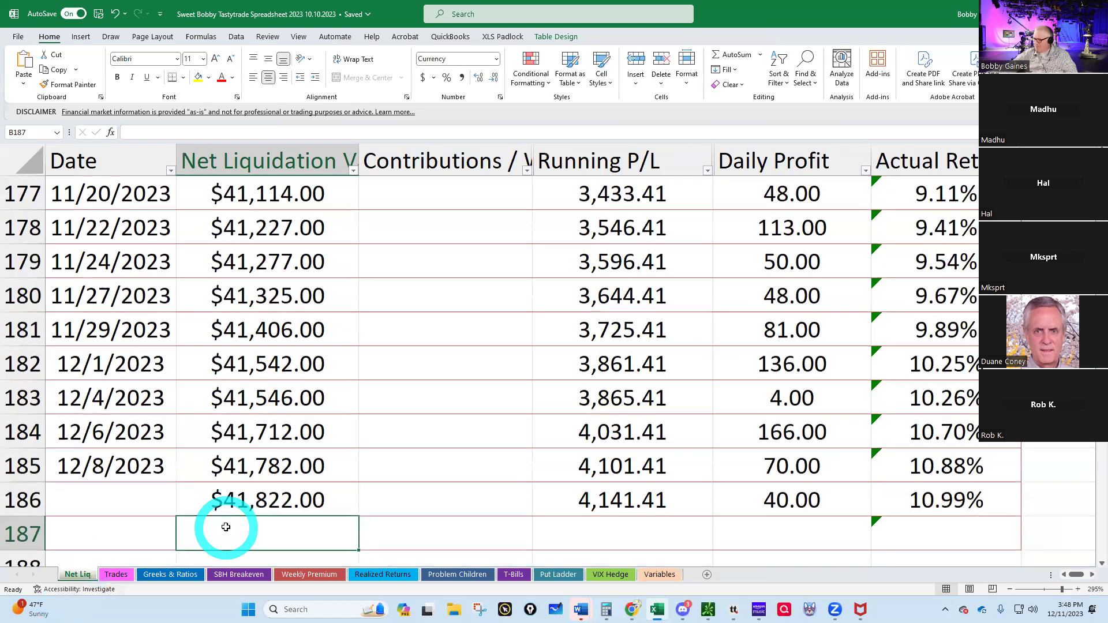
pyautogui.click(93, 494)
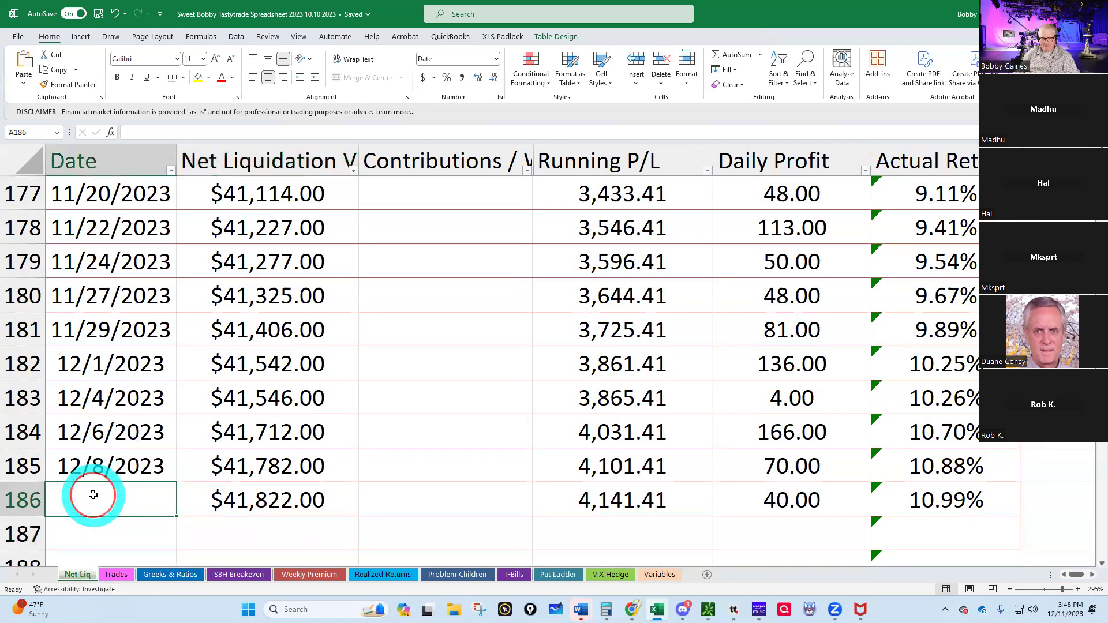
pyautogui.write('12/11/')
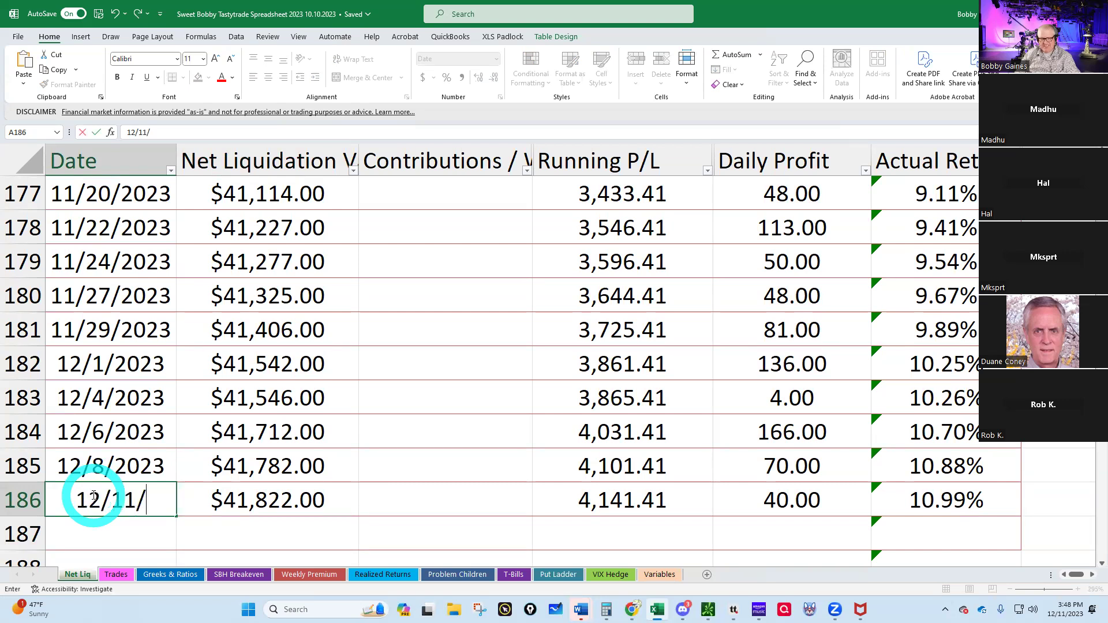
pyautogui.write('2023')
pyautogui.press('Return')
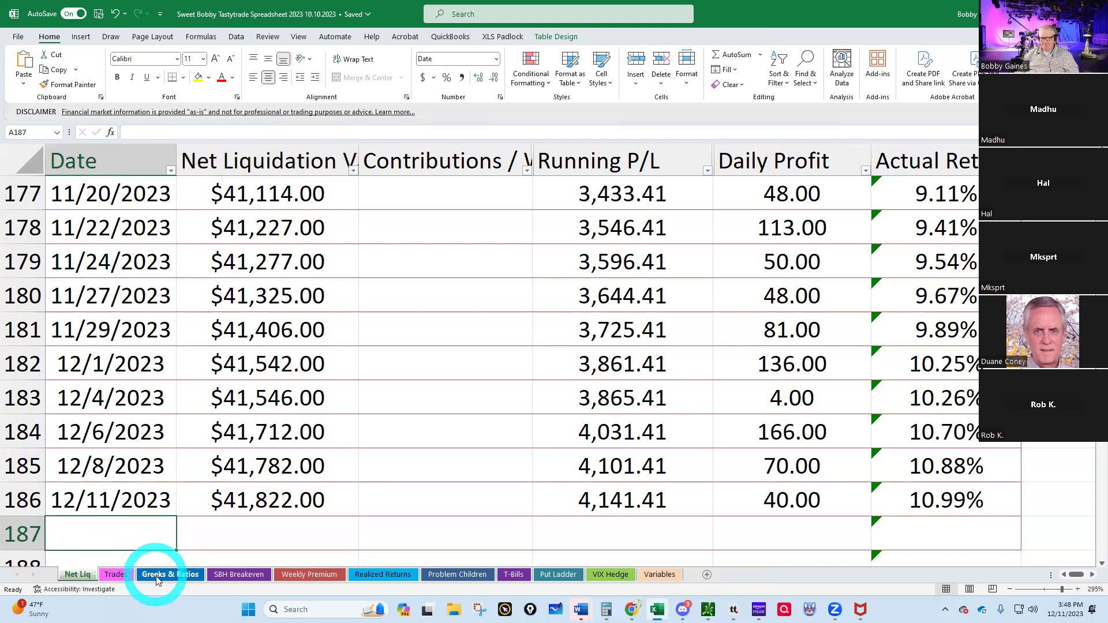
# - On Greeks & Ratios, enter 19 SPY beta deltas and $50 theta for 12/11/2023
pyautogui.click(164, 575)
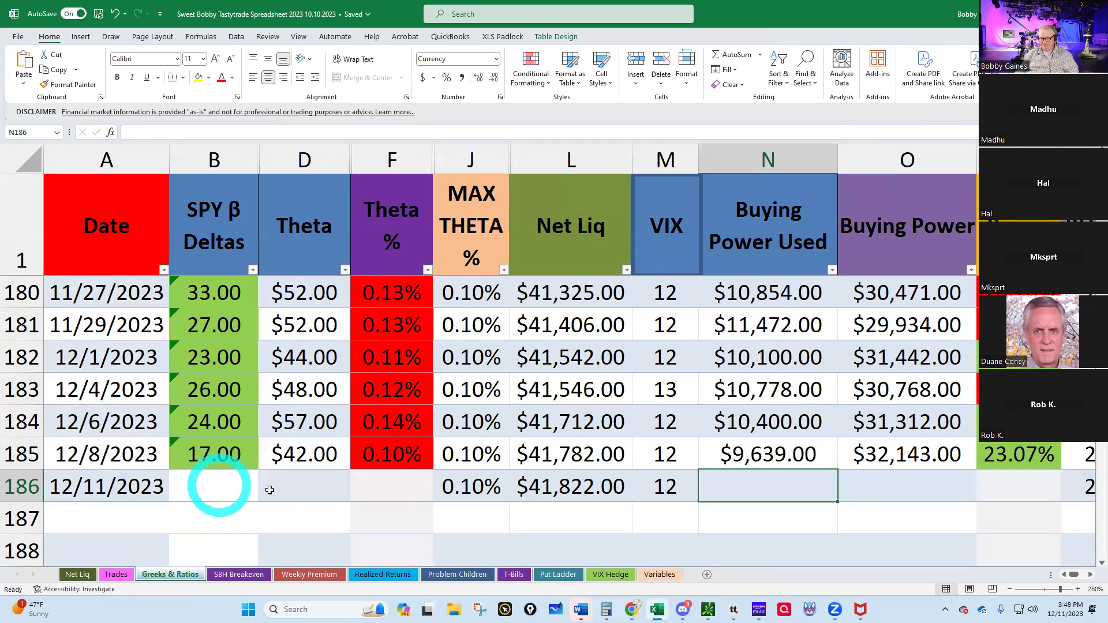
pyautogui.click(654, 484)
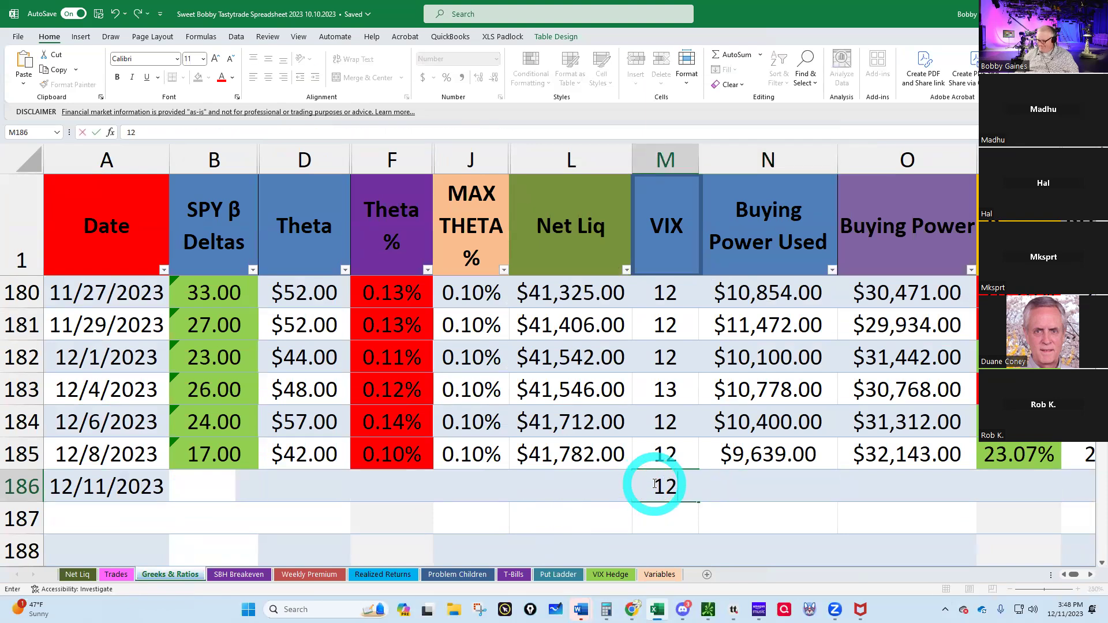
pyautogui.press('Down')
pyautogui.click(733, 610)
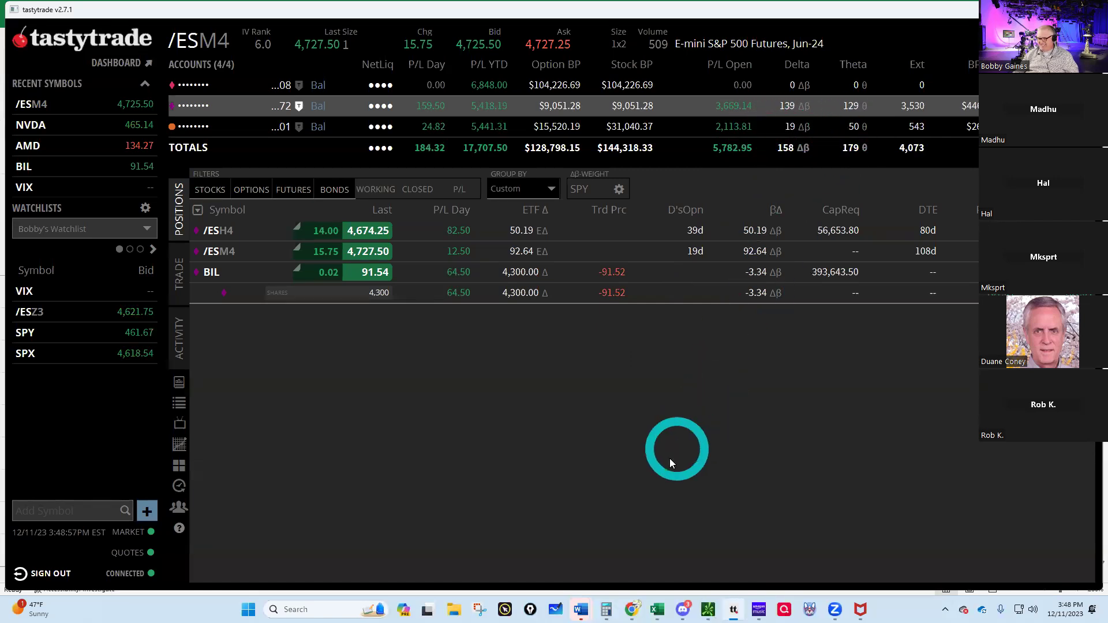
pyautogui.click(658, 610)
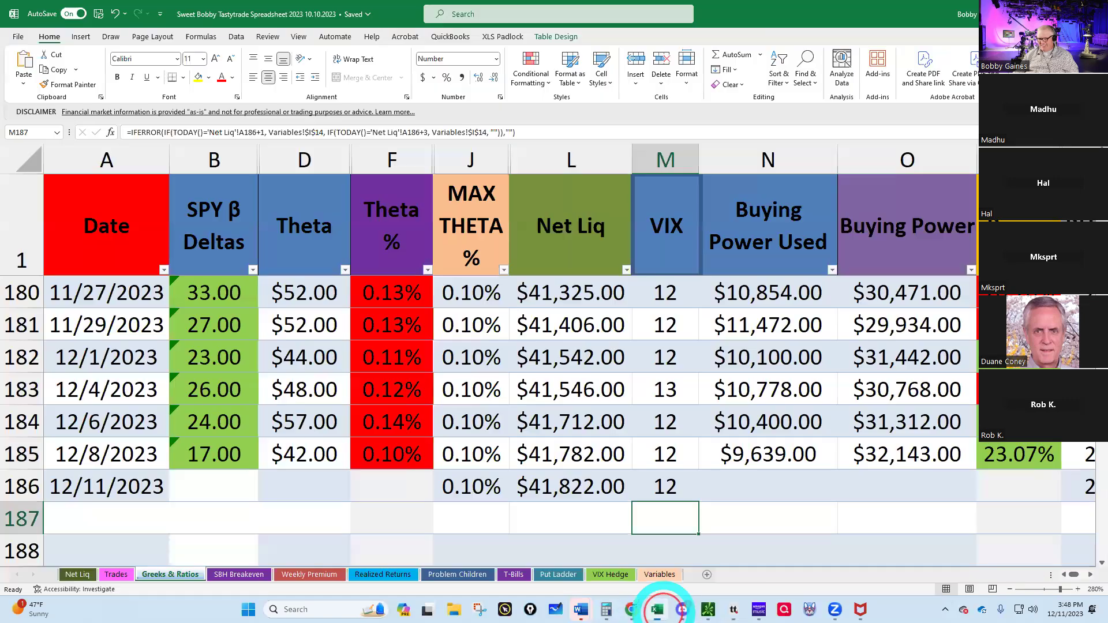
pyautogui.click(227, 494)
pyautogui.write('19')
pyautogui.press('Tab')
pyautogui.write('50')
pyautogui.press('Tab')
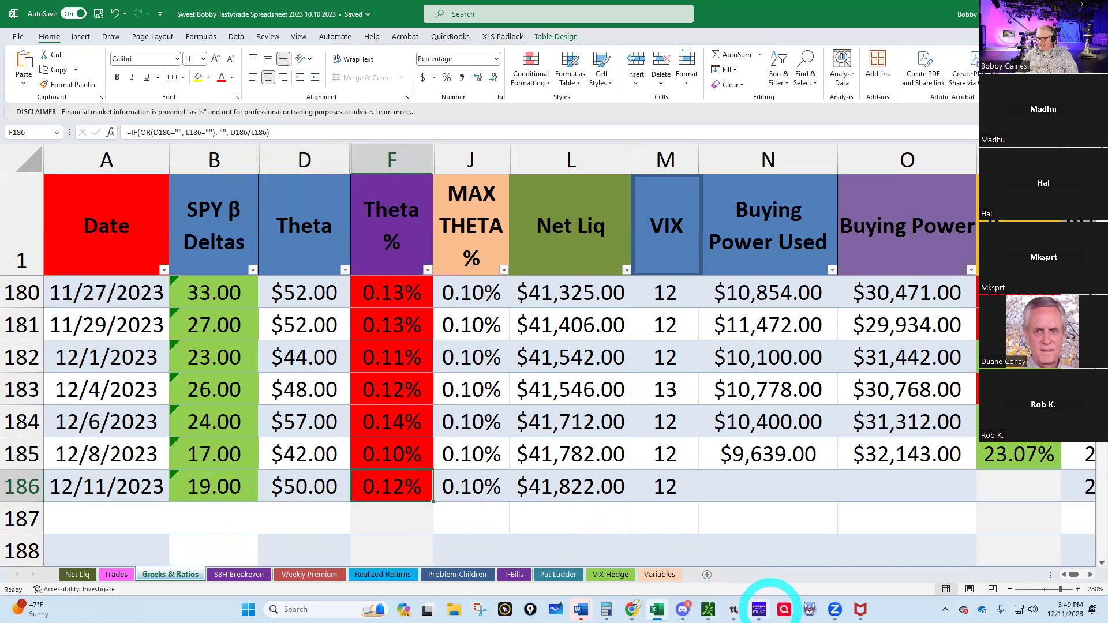
# - Load the second tastytrade account's positions, showing /MES futures and 800 BIL shares
pyautogui.click(733, 609)
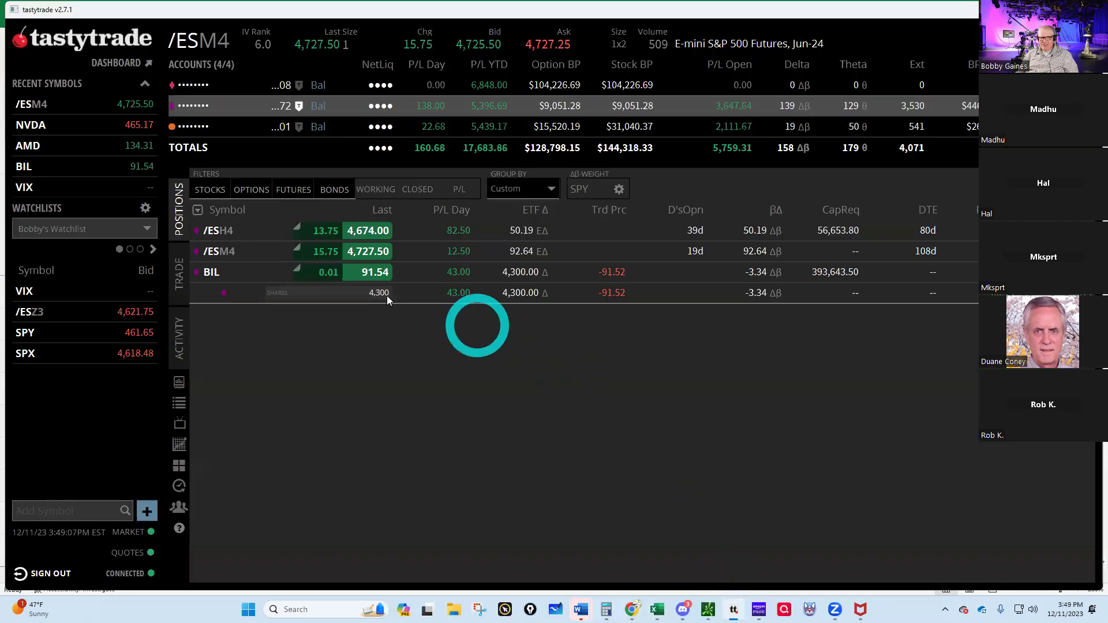
pyautogui.click(295, 110)
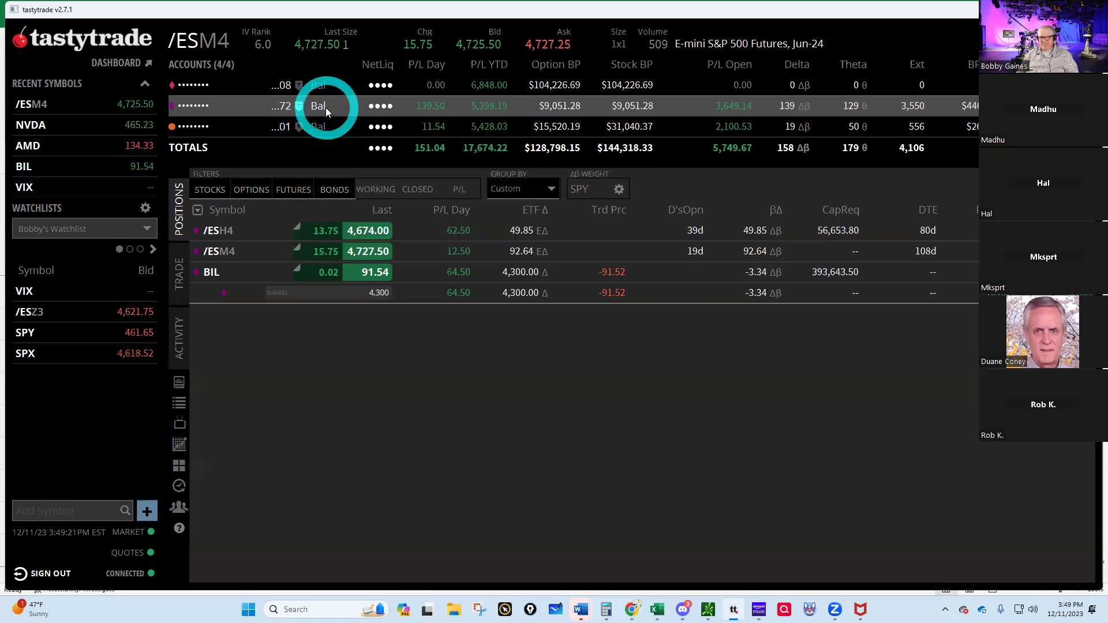
pyautogui.moveTo(318, 106)
pyautogui.scroll(-1, 263, 112)
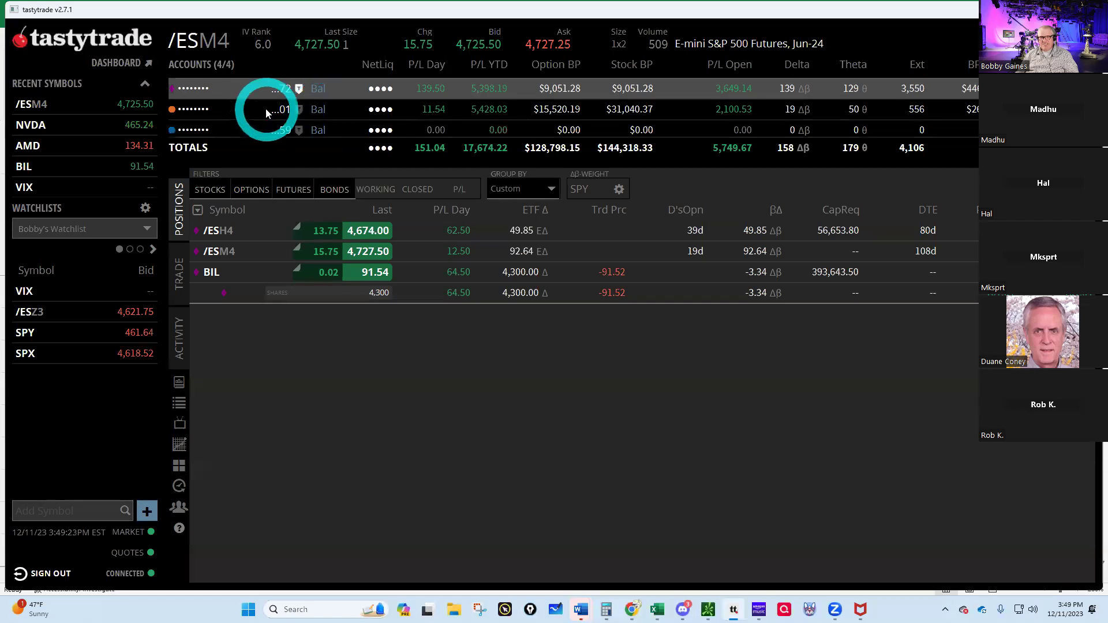
pyautogui.click(265, 109)
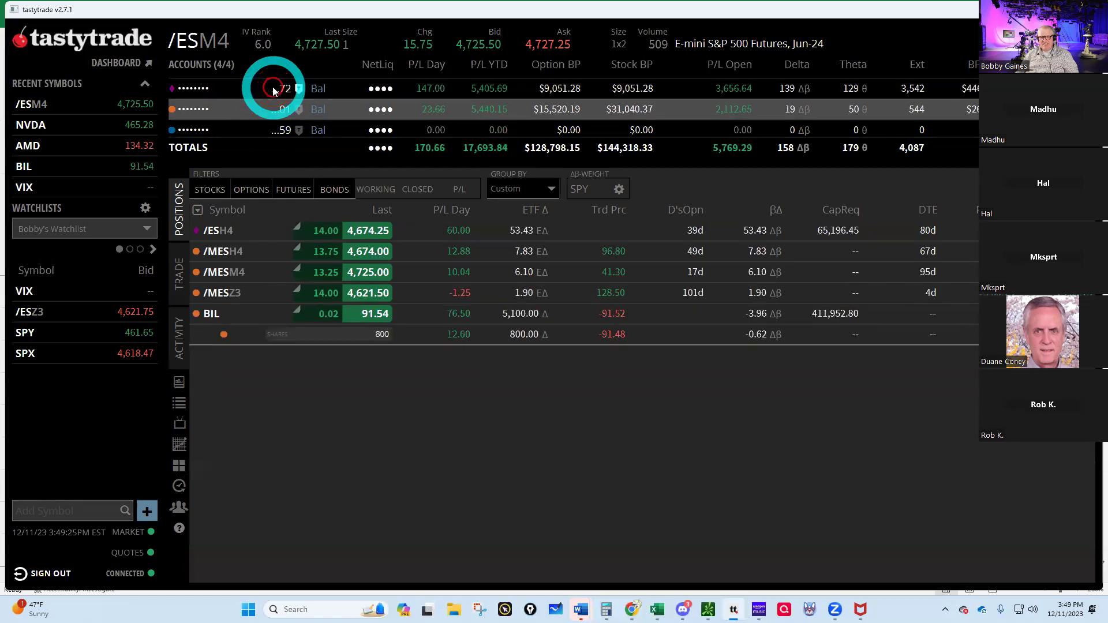
pyautogui.click(298, 109)
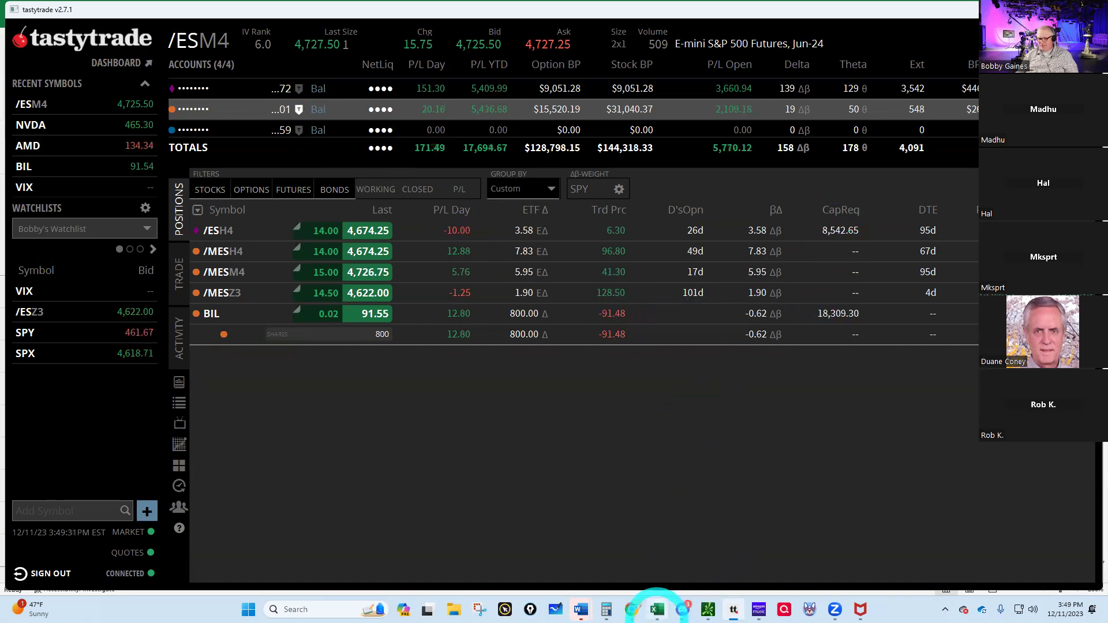
pyautogui.click(657, 609)
# - Enter $8,542.00 buying power used in N186, leaving $33,280.00 at 20.42% usage
pyautogui.click(728, 491)
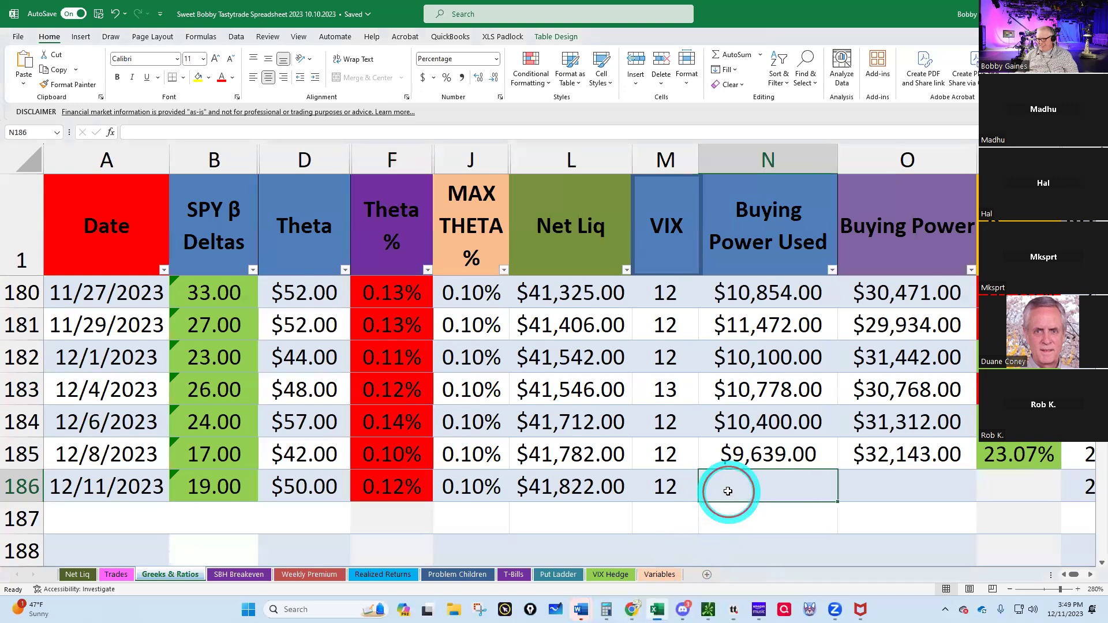
pyautogui.write('8542')
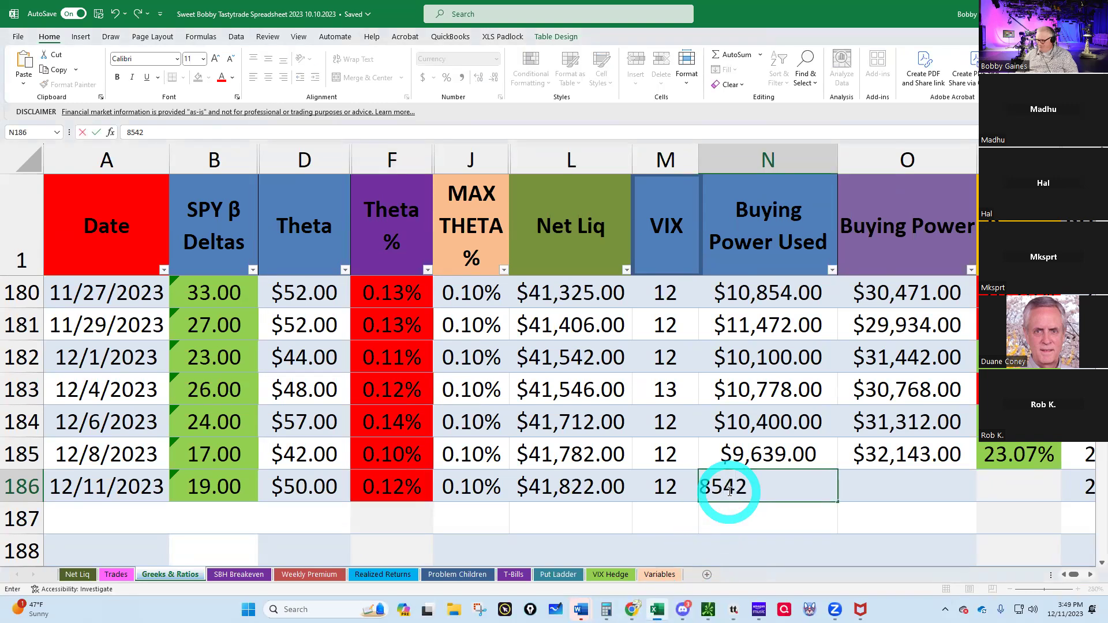
pyautogui.press('Return')
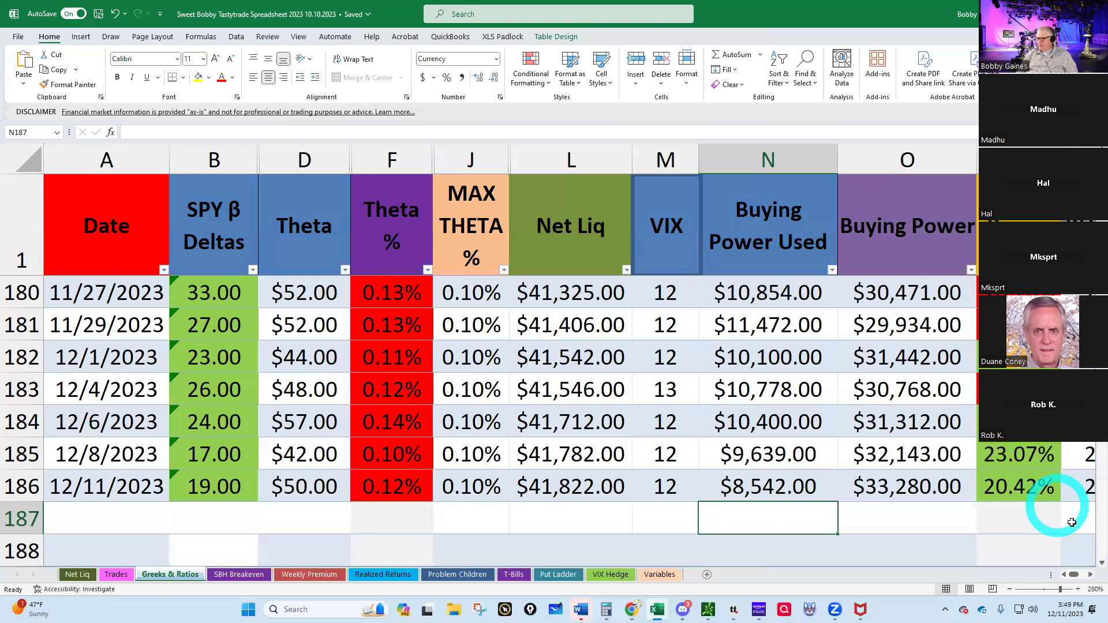
pyautogui.hscroll(1, 1068, 576)
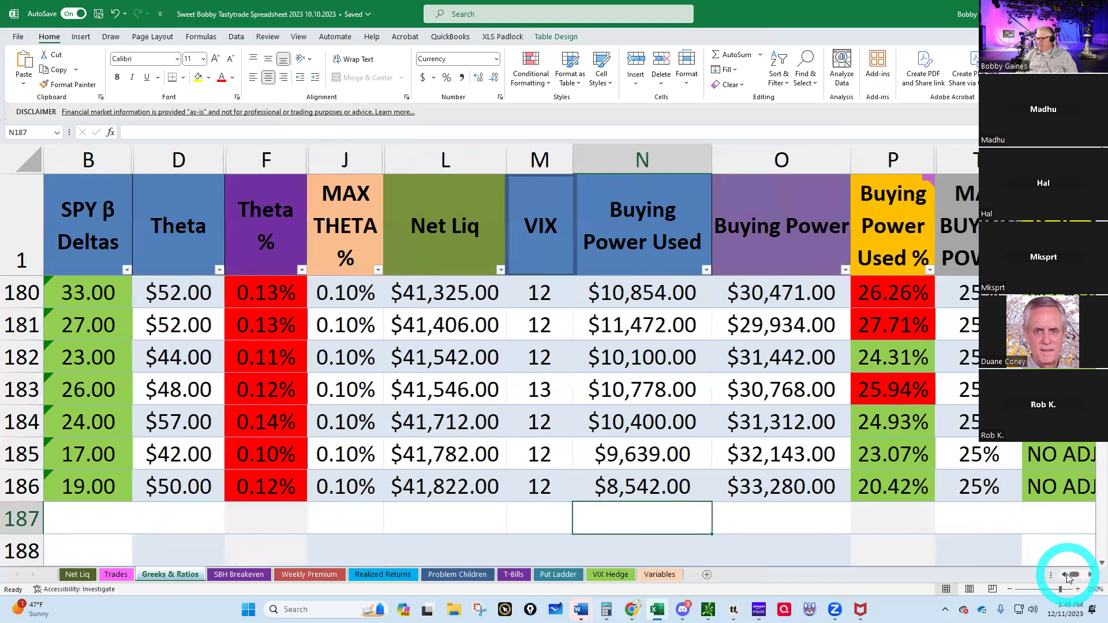
pyautogui.click(1066, 576)
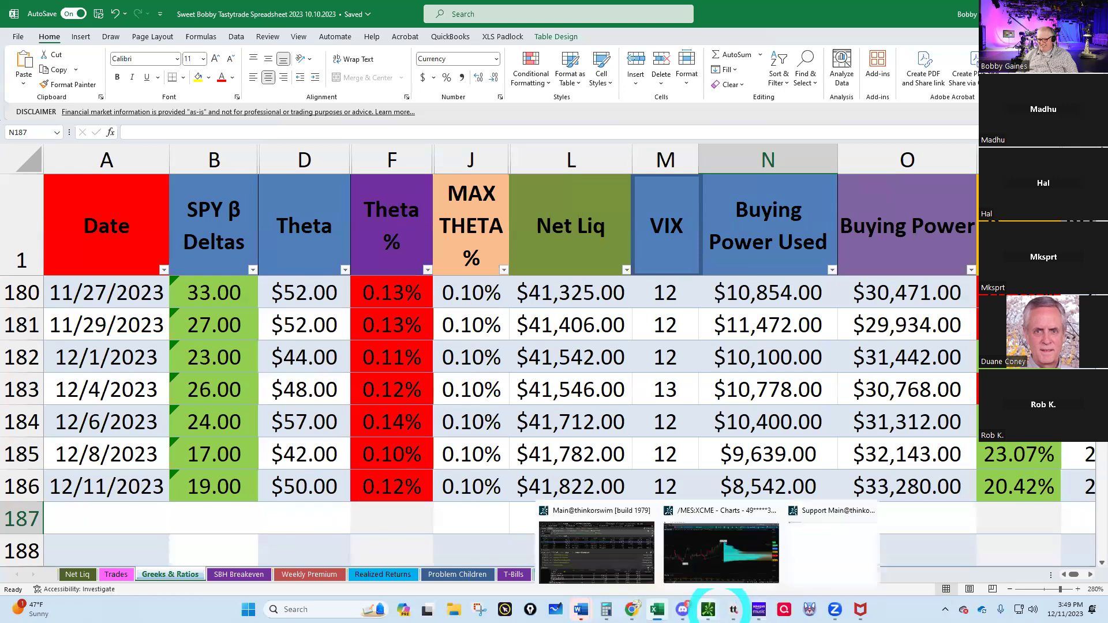
pyautogui.moveTo(733, 607)
pyautogui.click(726, 516)
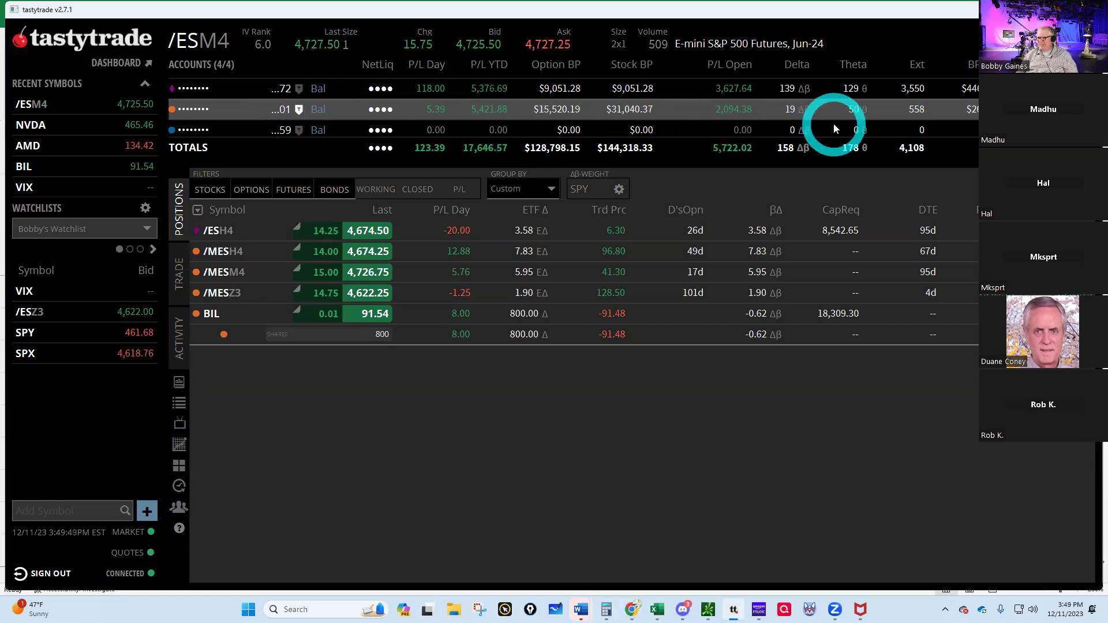
# - Load the /MESZ3 quote and show its option expirations as a table
pyautogui.click(197, 43)
pyautogui.write('/MESZ3')
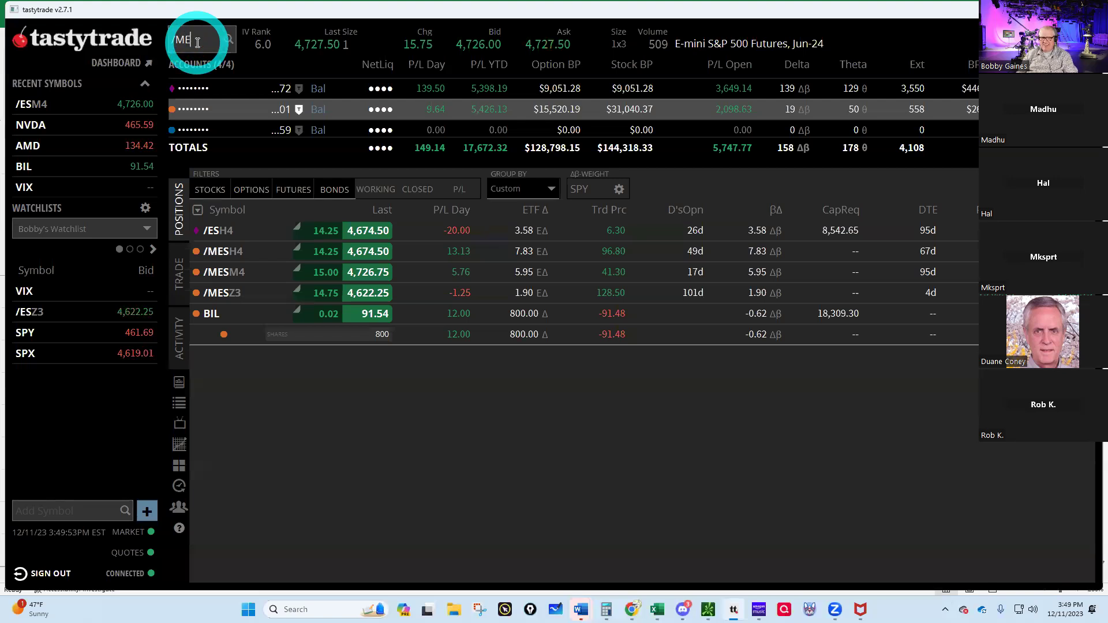
pyautogui.press('Return')
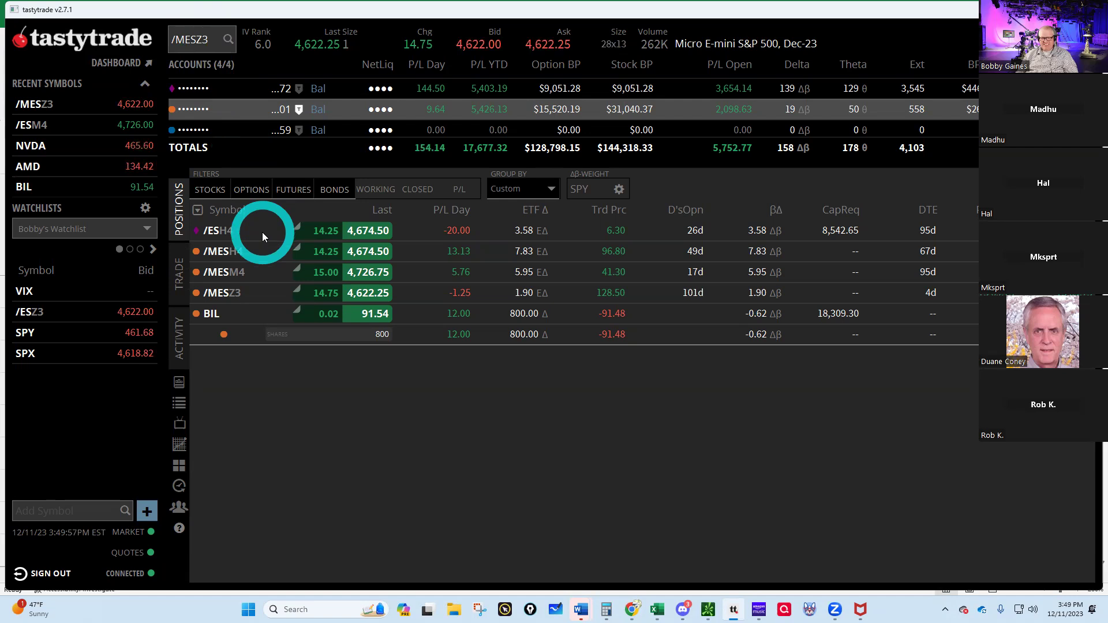
pyautogui.click(178, 282)
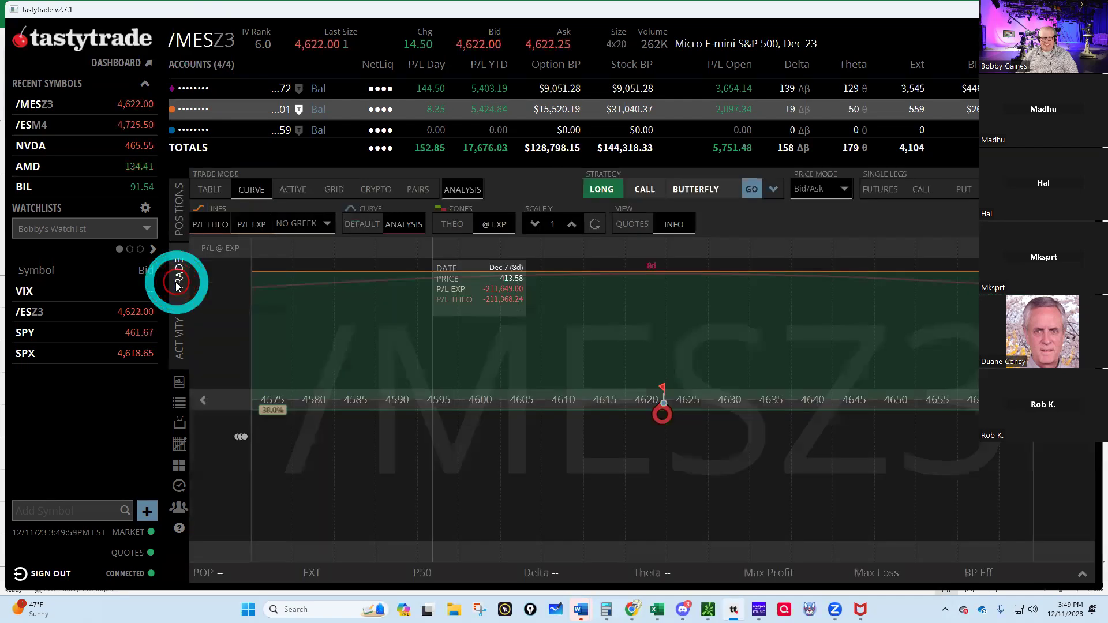
pyautogui.click(209, 190)
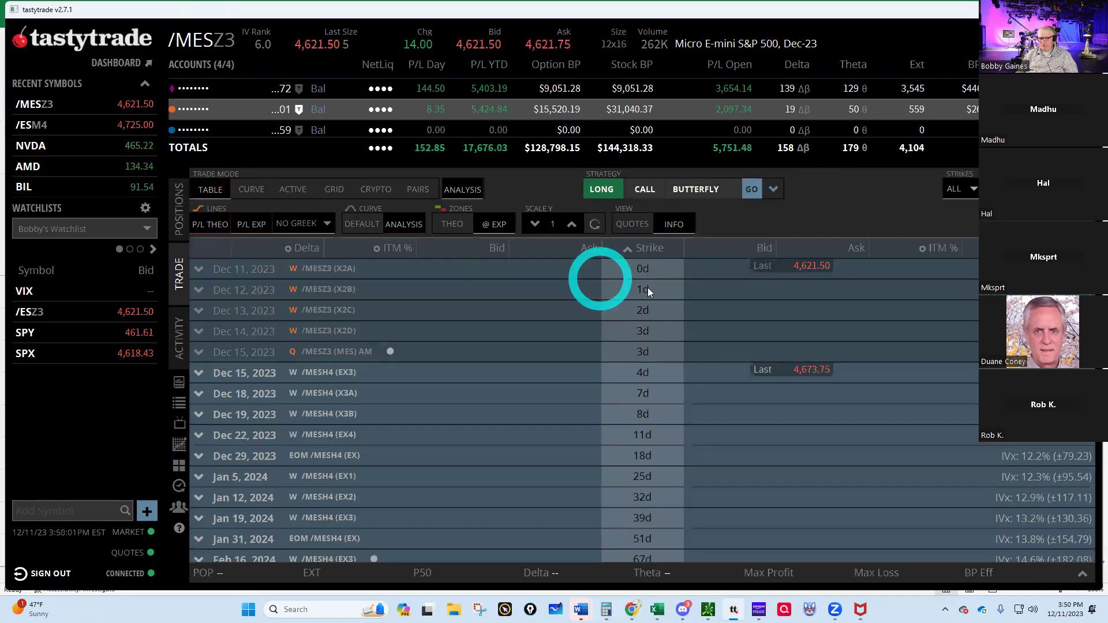
# - Draft a sell order for one Apr 19, 2024 3850 put at a 16.00 limit
pyautogui.scroll(-2, 687, 358)
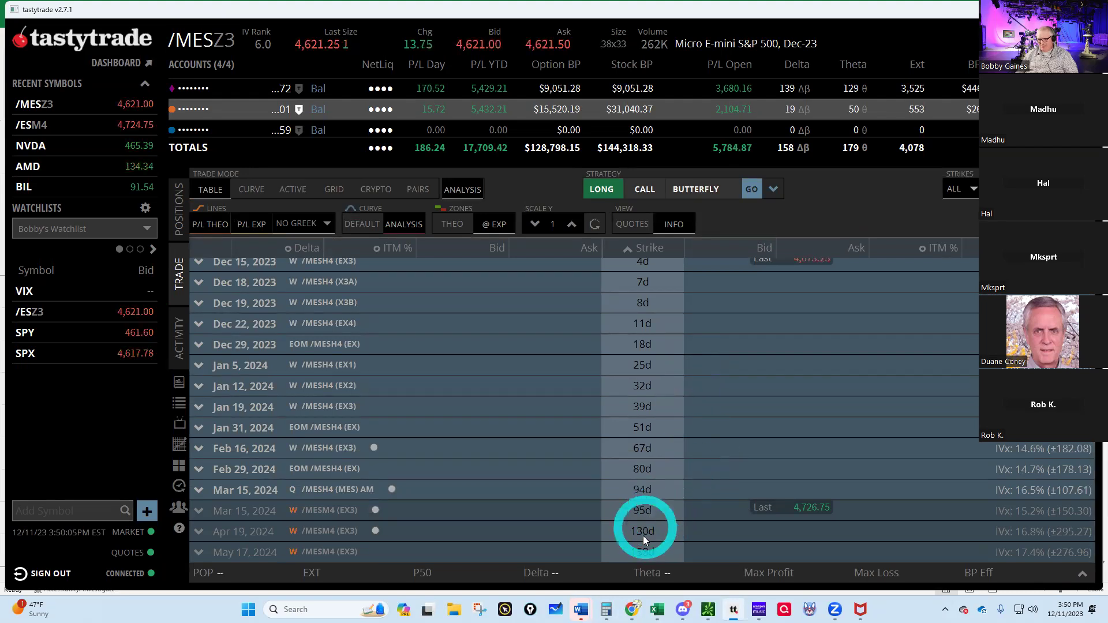
pyautogui.click(232, 529)
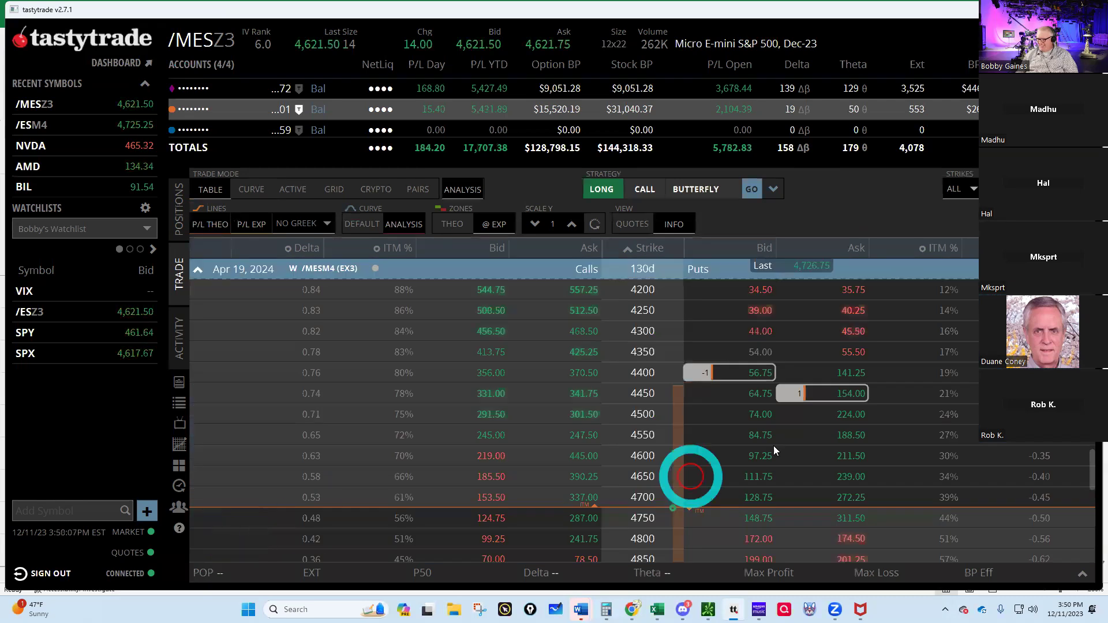
pyautogui.scroll(5, 862, 419)
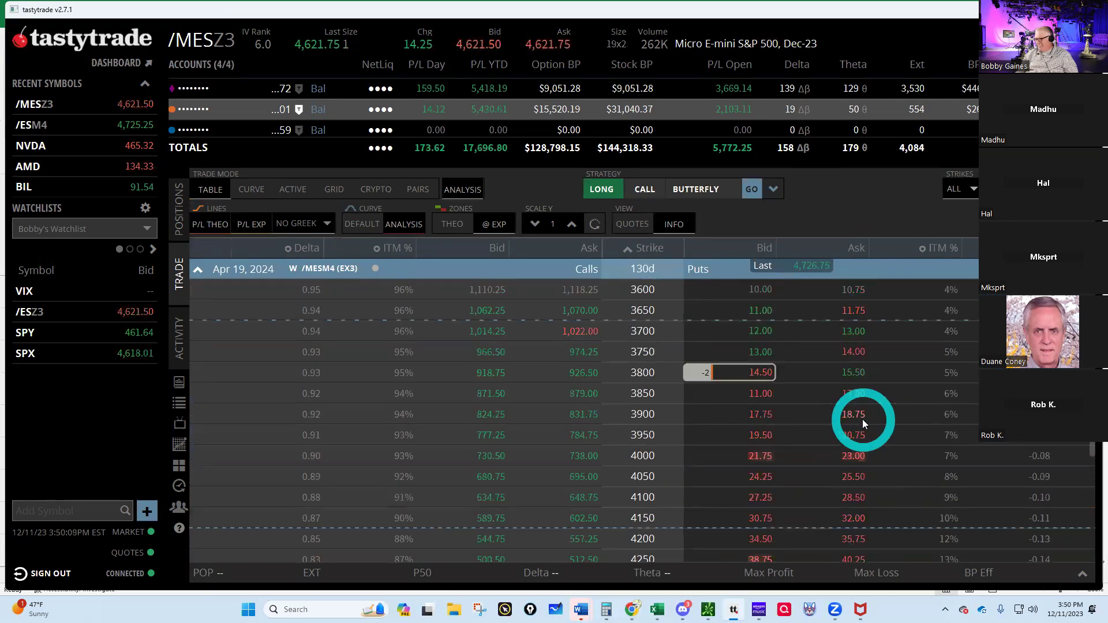
pyautogui.scroll(-1, 862, 419)
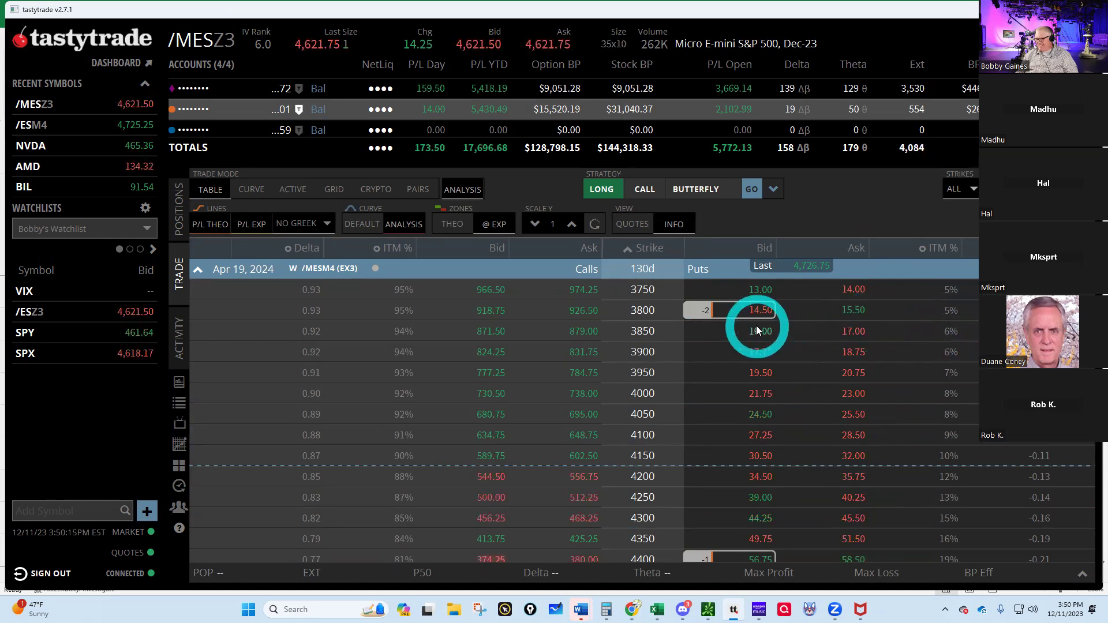
pyautogui.click(773, 342)
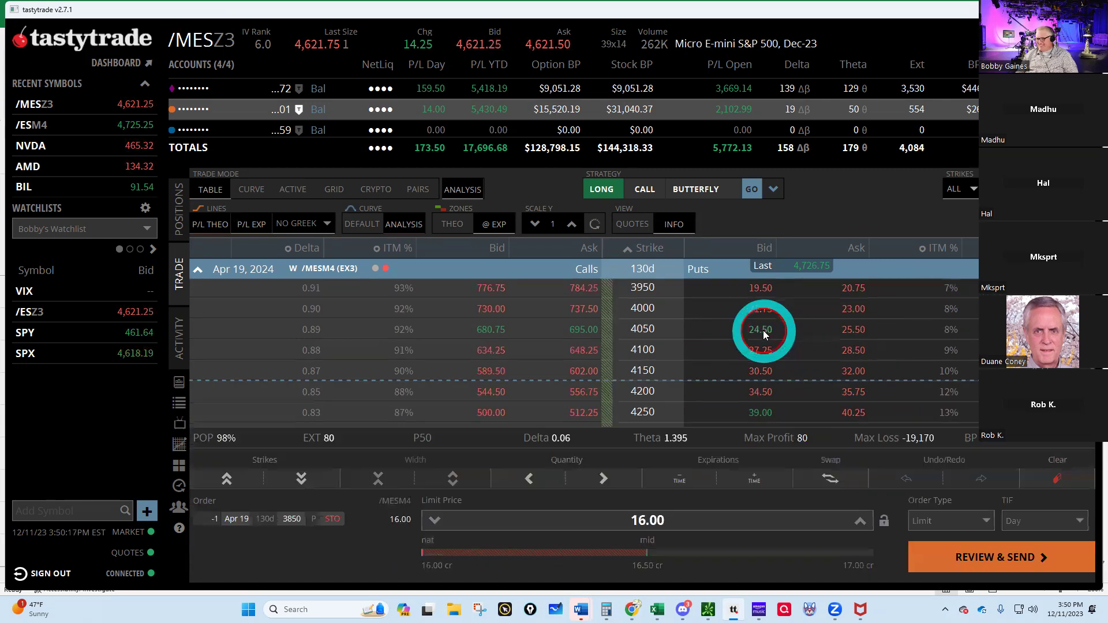
pyautogui.click(861, 523)
pyautogui.click(861, 523)
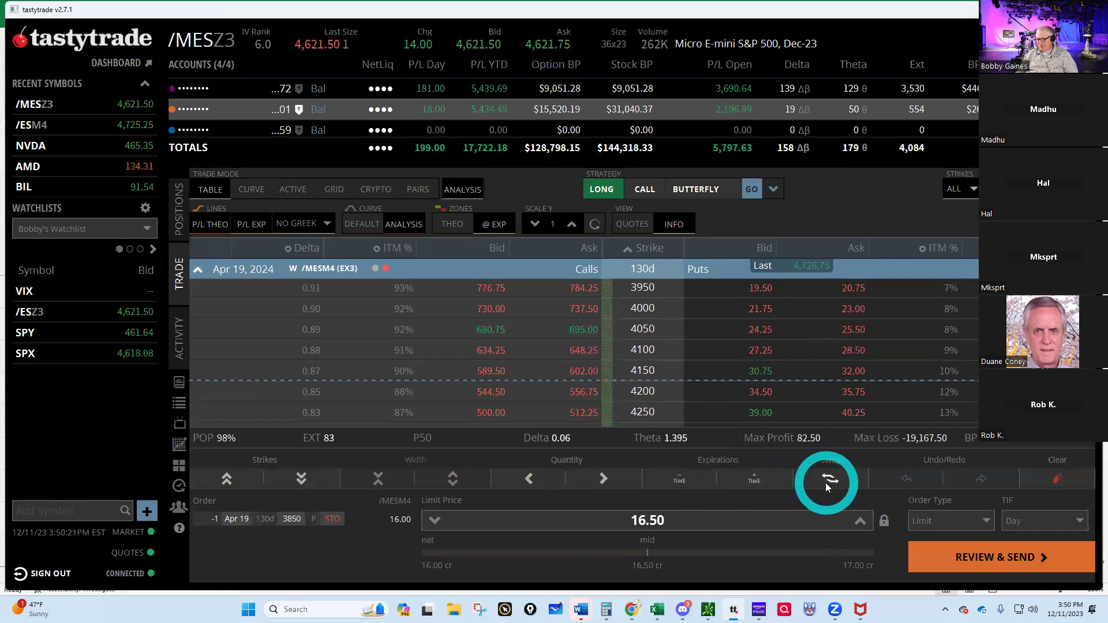
pyautogui.click(600, 480)
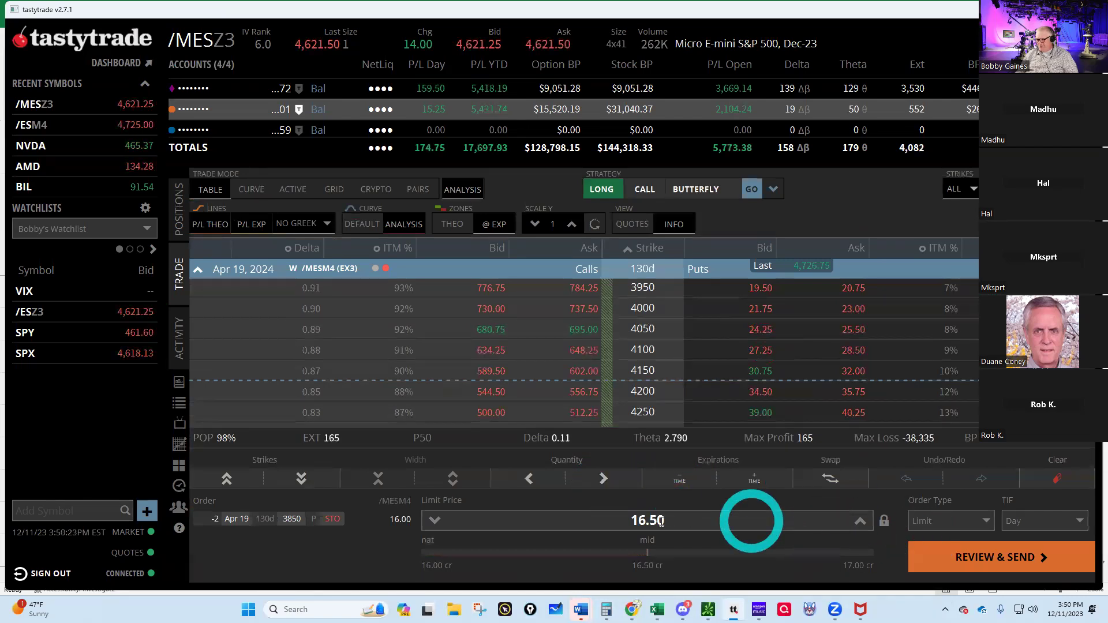
pyautogui.click(435, 521)
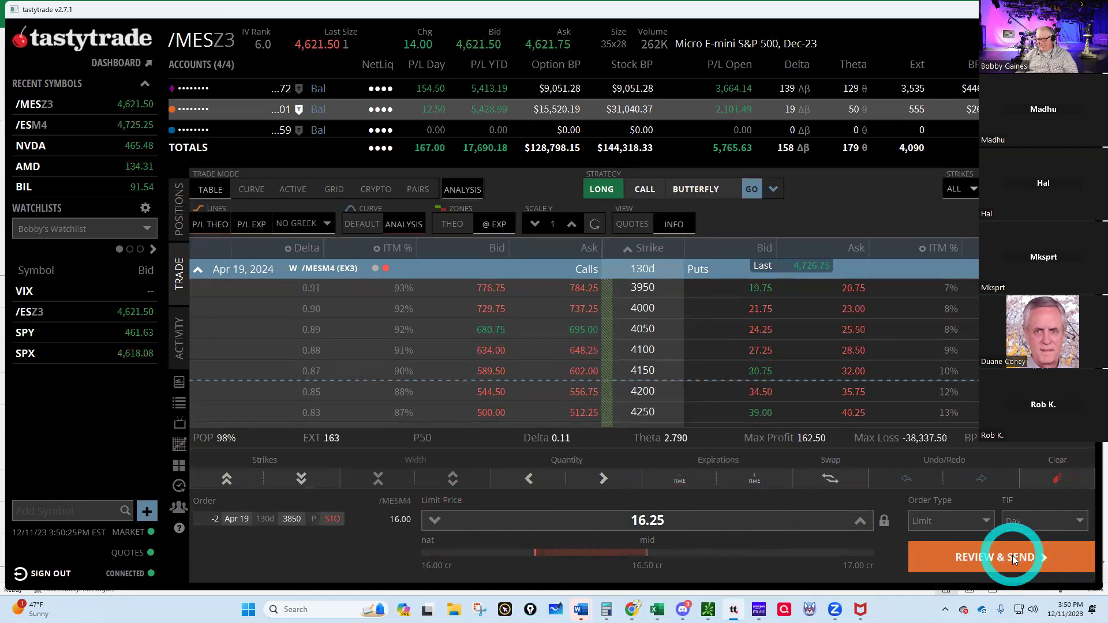
pyautogui.click(1012, 555)
pyautogui.click(1012, 555)
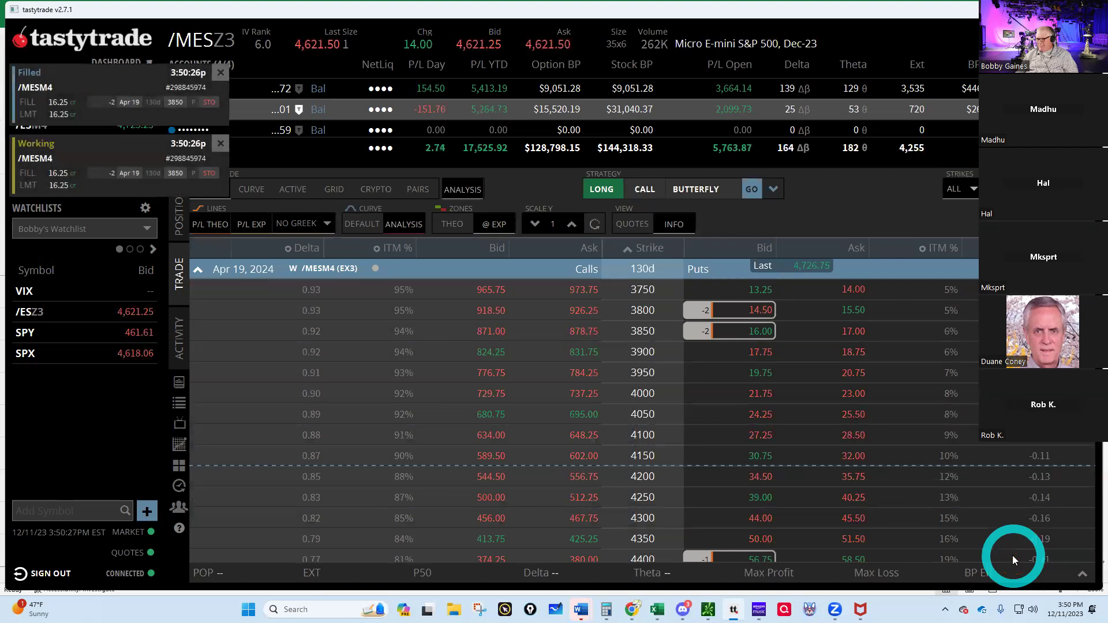
pyautogui.scroll(-3, 1020, 450)
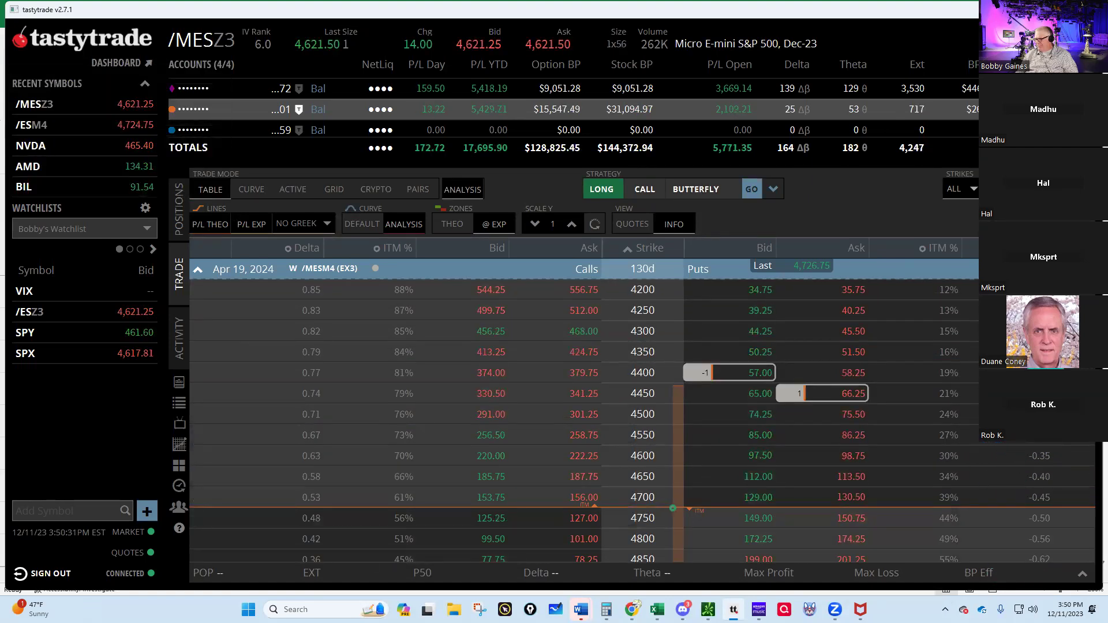
pyautogui.click(854, 395)
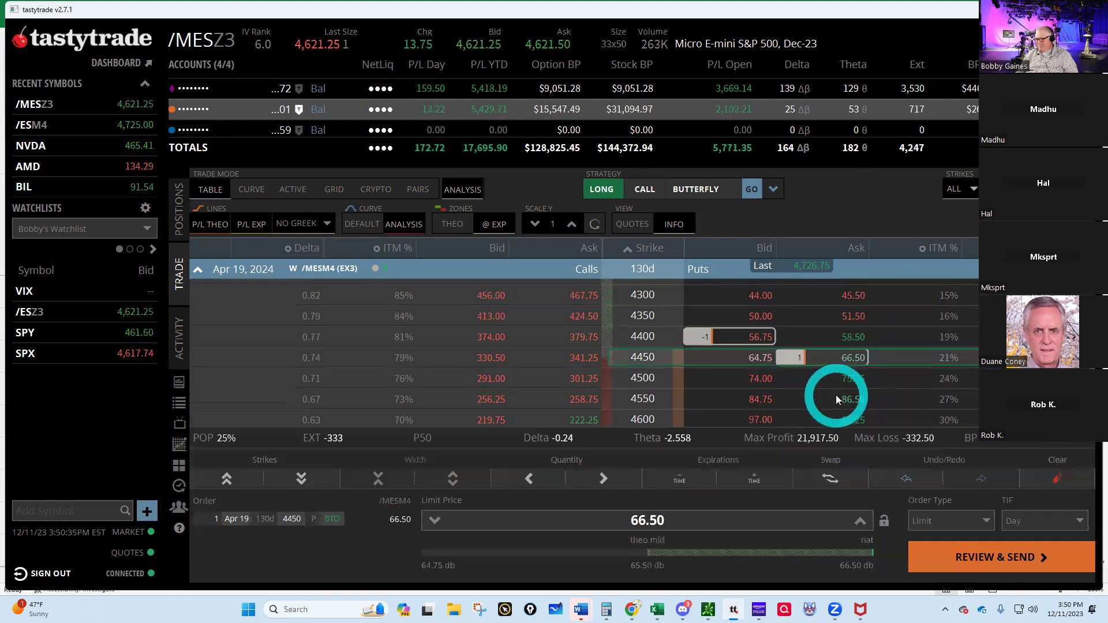
pyautogui.click(752, 343)
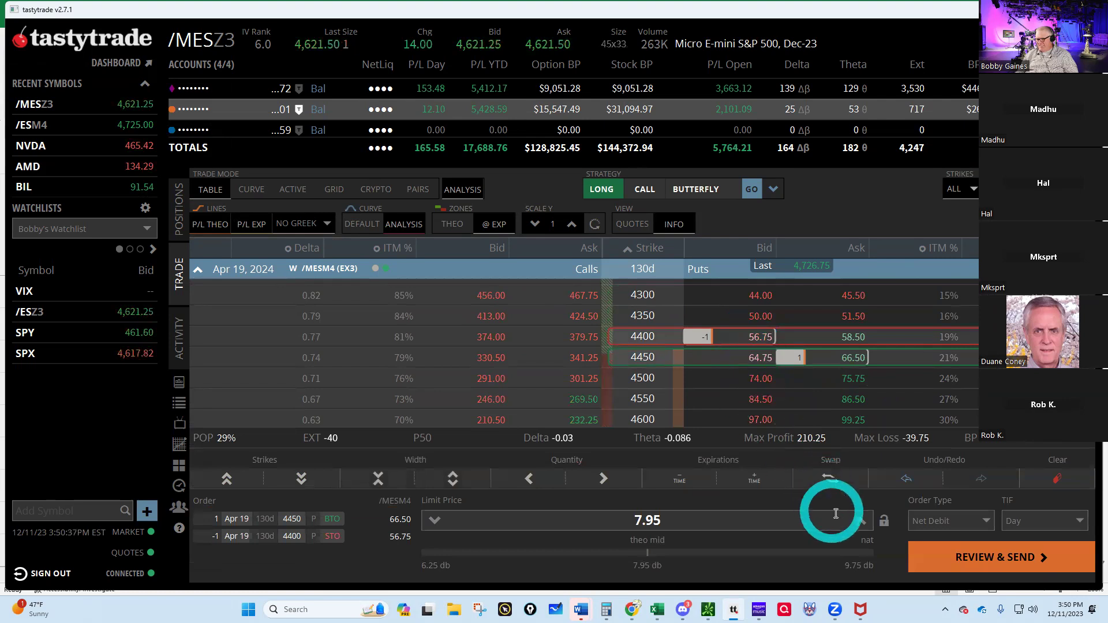
pyautogui.click(860, 522)
pyautogui.click(995, 559)
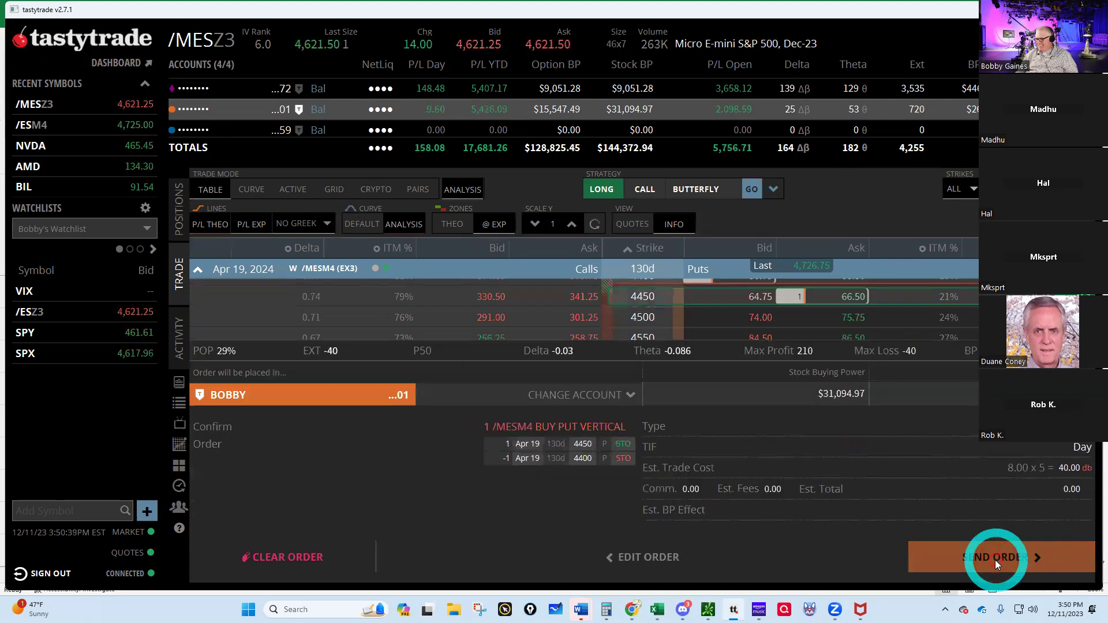
pyautogui.click(995, 560)
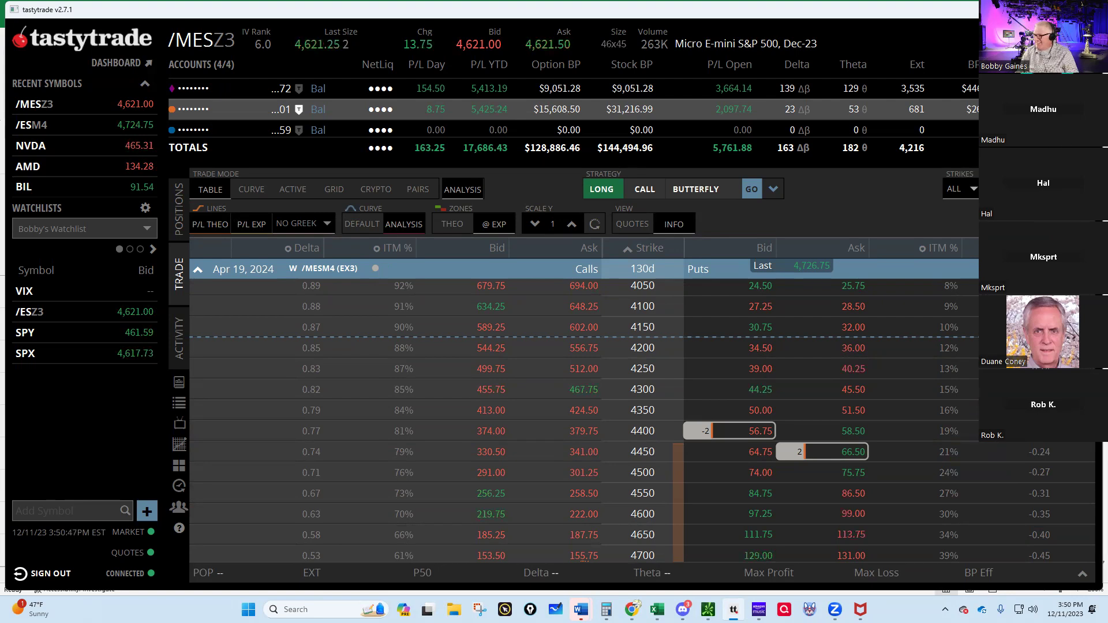
# - Maximize tastytrade, then bring up Excel and look through its recent-files list
pyautogui.press('super+Up')
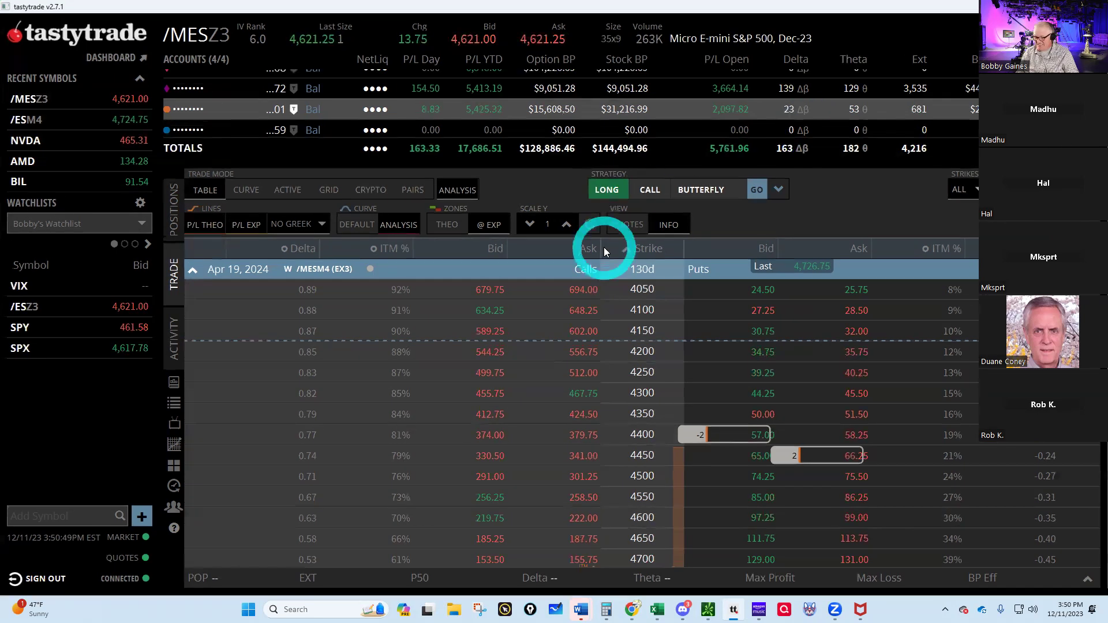
pyautogui.click(657, 609)
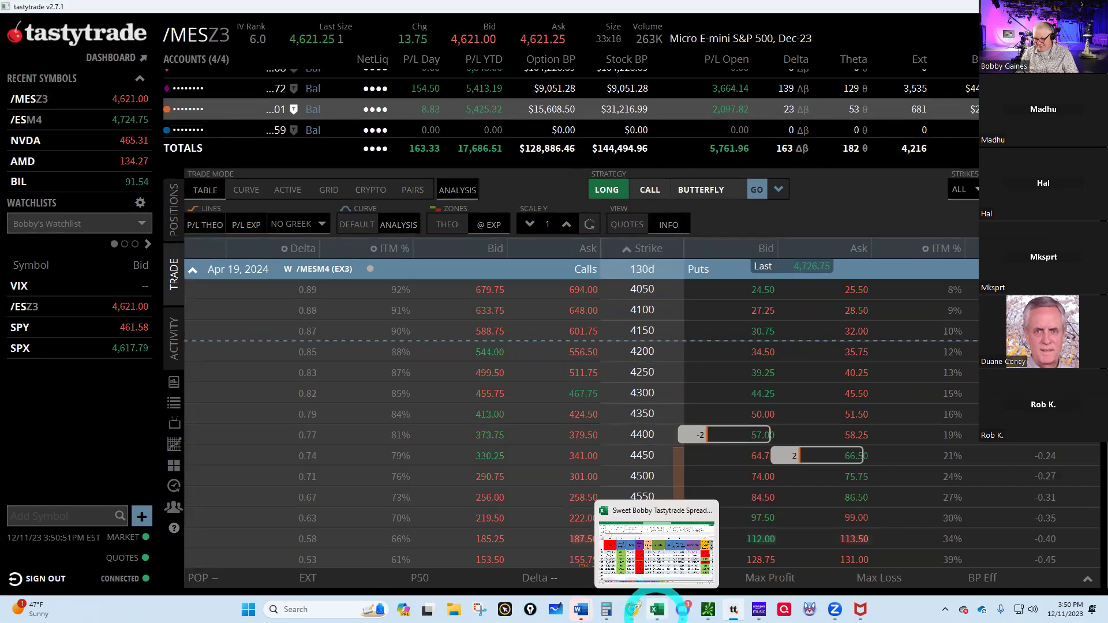
pyautogui.click(650, 582)
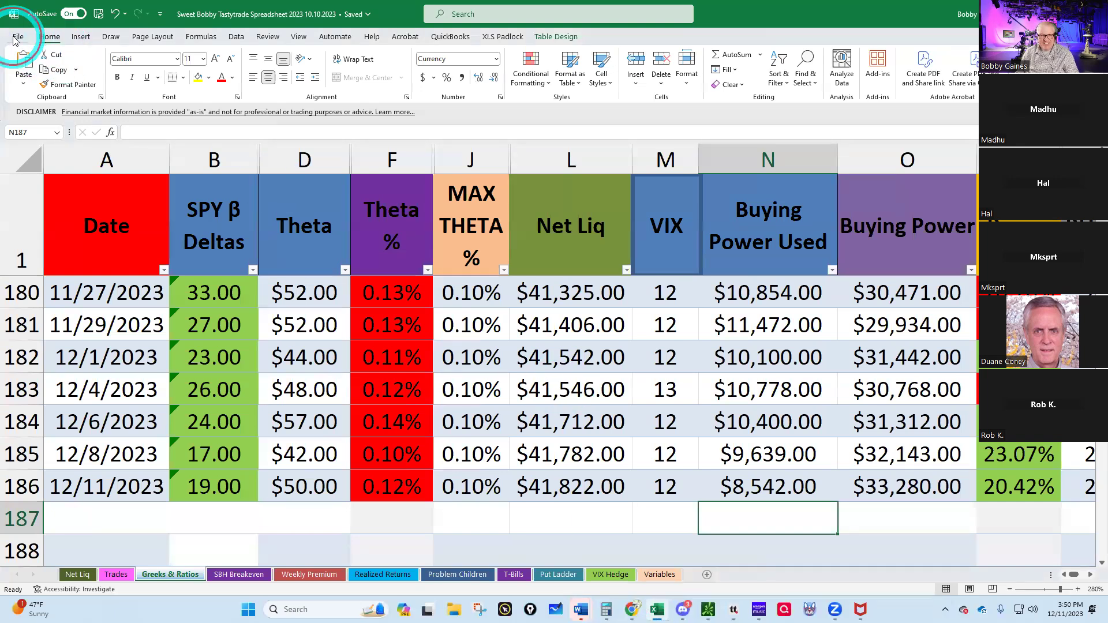
pyautogui.click(16, 38)
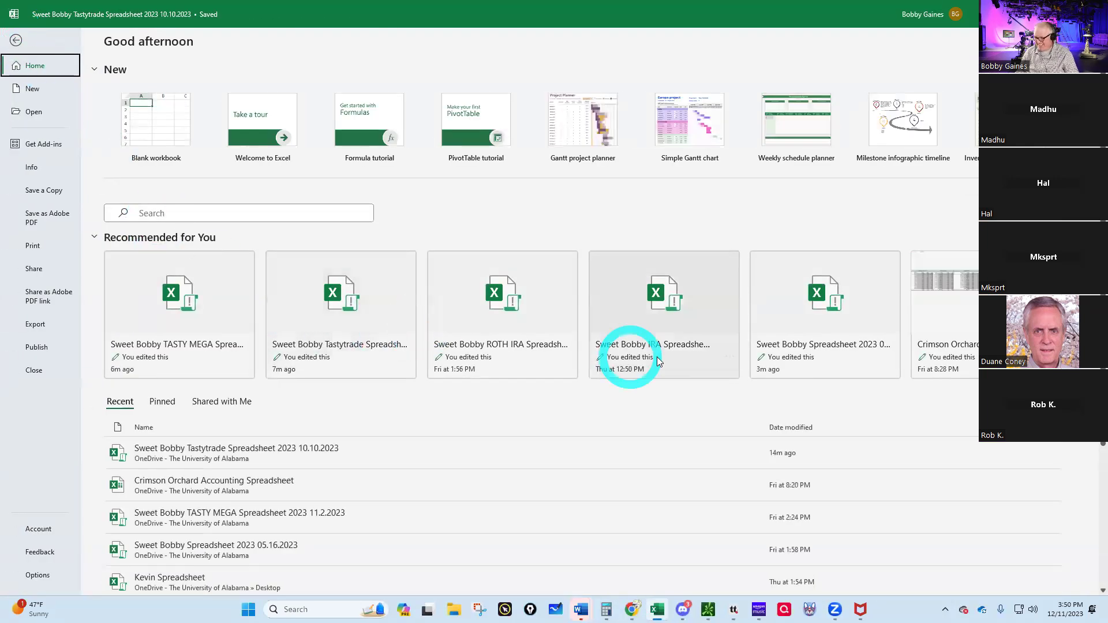
pyautogui.scroll(-1, 403, 478)
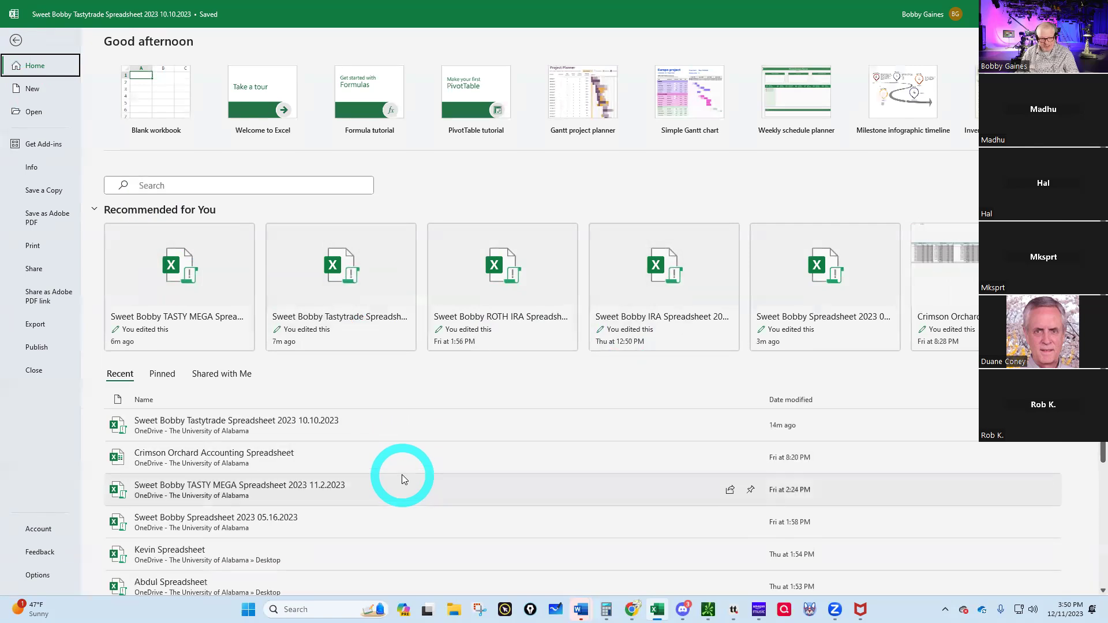
pyautogui.scroll(-4, 402, 474)
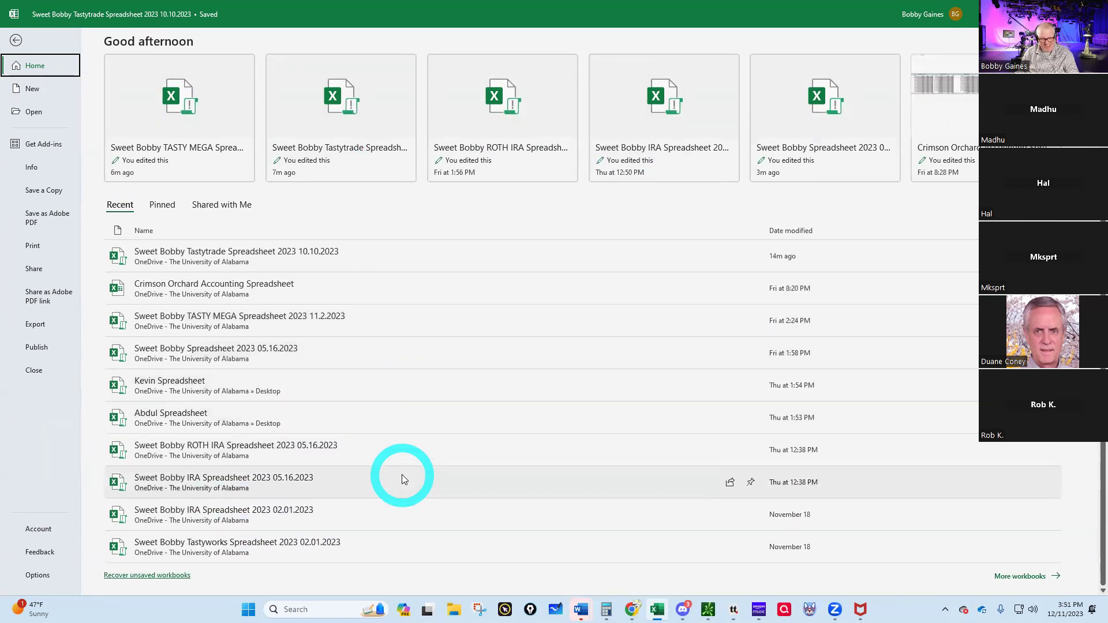
pyautogui.scroll(6, 401, 474)
# - Search Windows for 'aim' and open the TQQQ AIM EMPIRE YR 2022 workbook
pyautogui.click(289, 609)
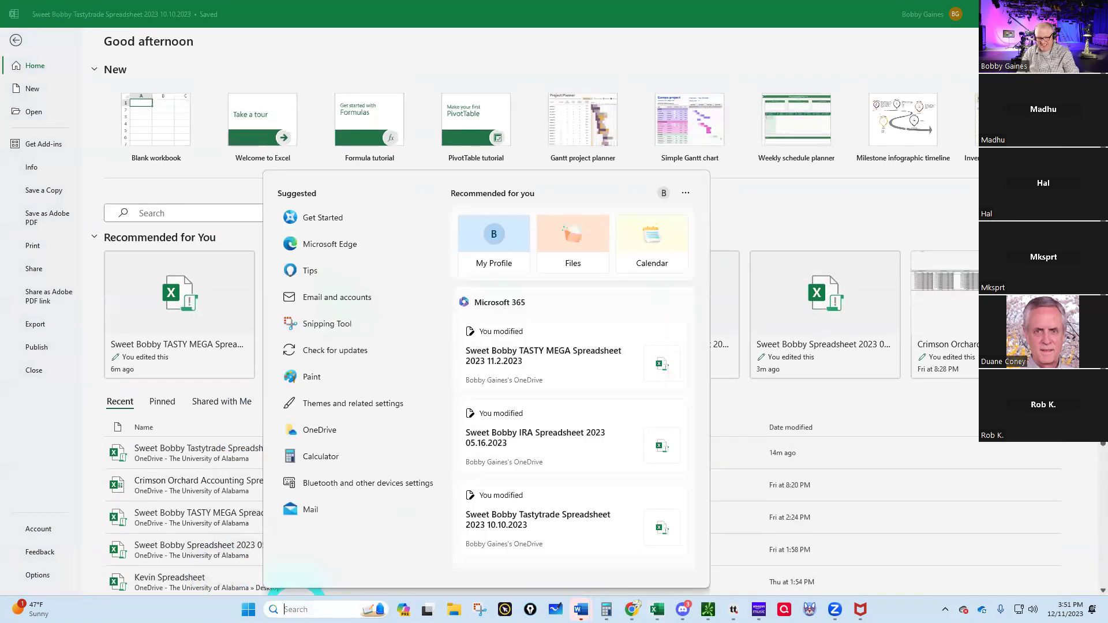
pyautogui.write('aim')
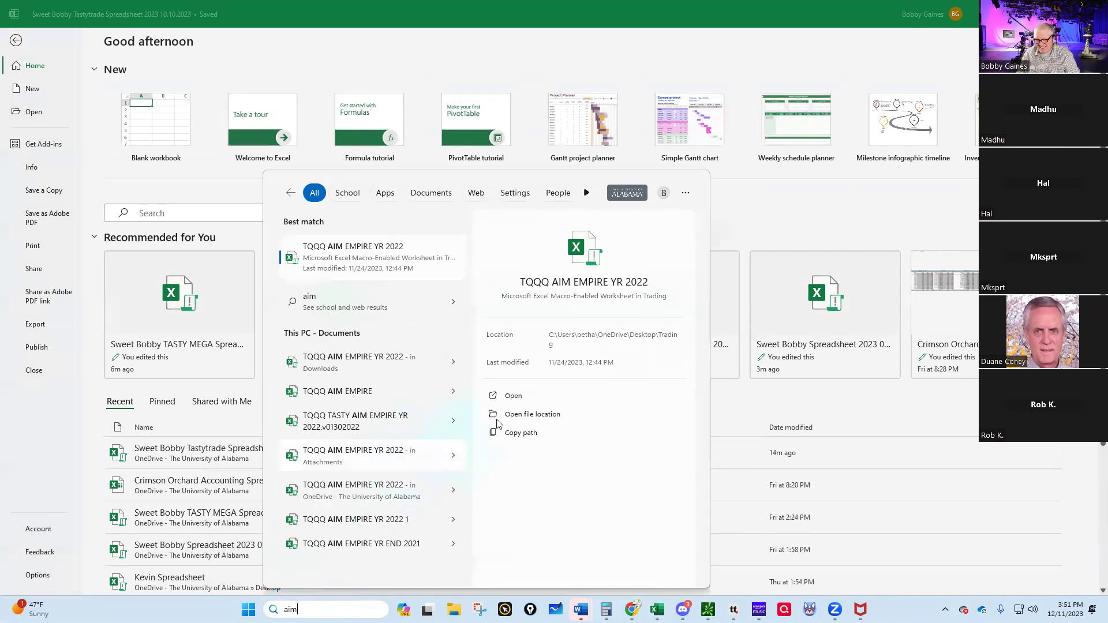
pyautogui.click(513, 396)
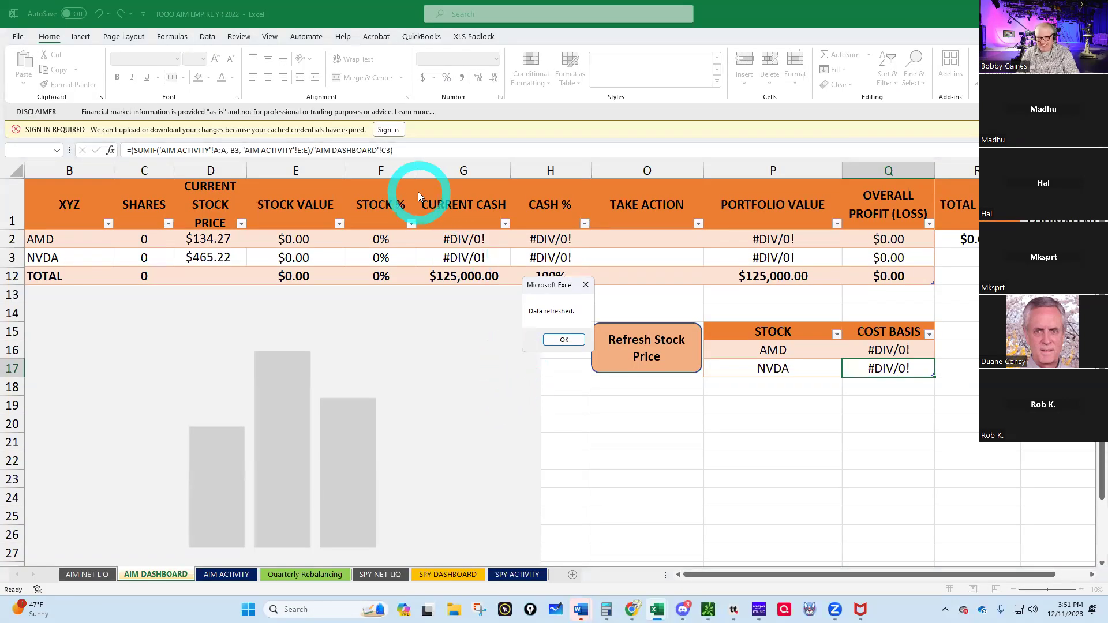
# - Dismiss the 'Data refreshed' notice and sign in with the account e-mail and Windows PIN
pyautogui.click(387, 131)
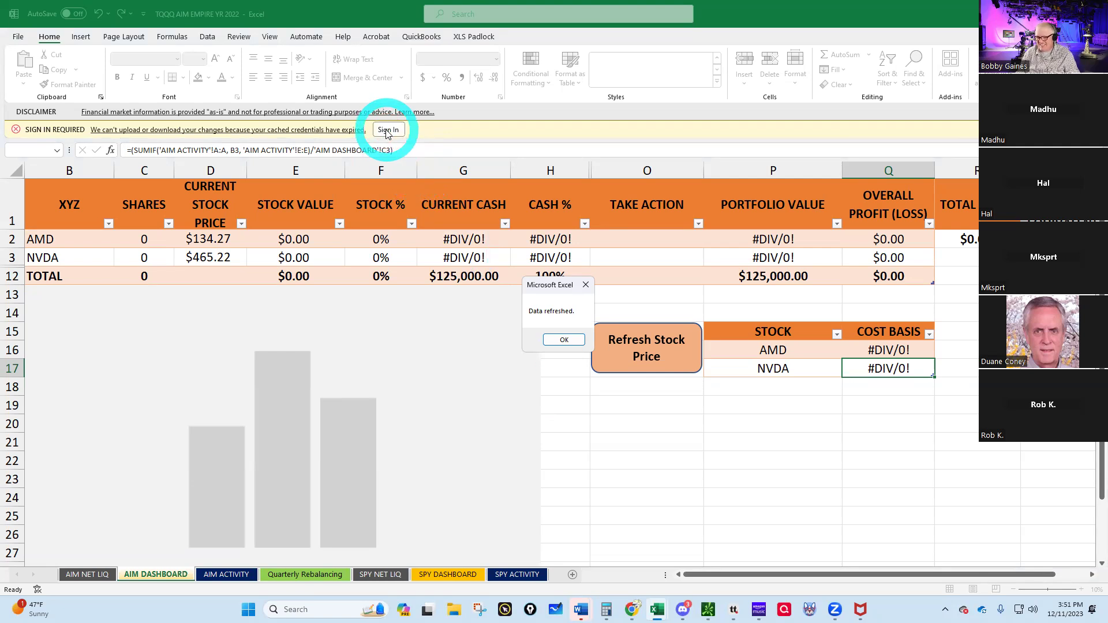
pyautogui.click(564, 340)
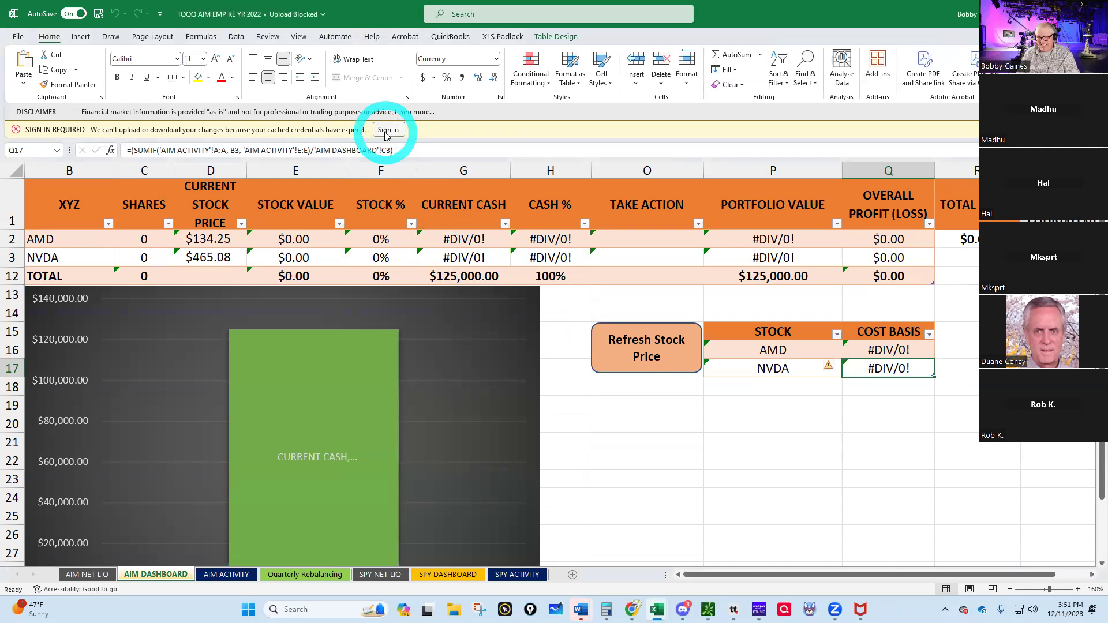
pyautogui.click(387, 133)
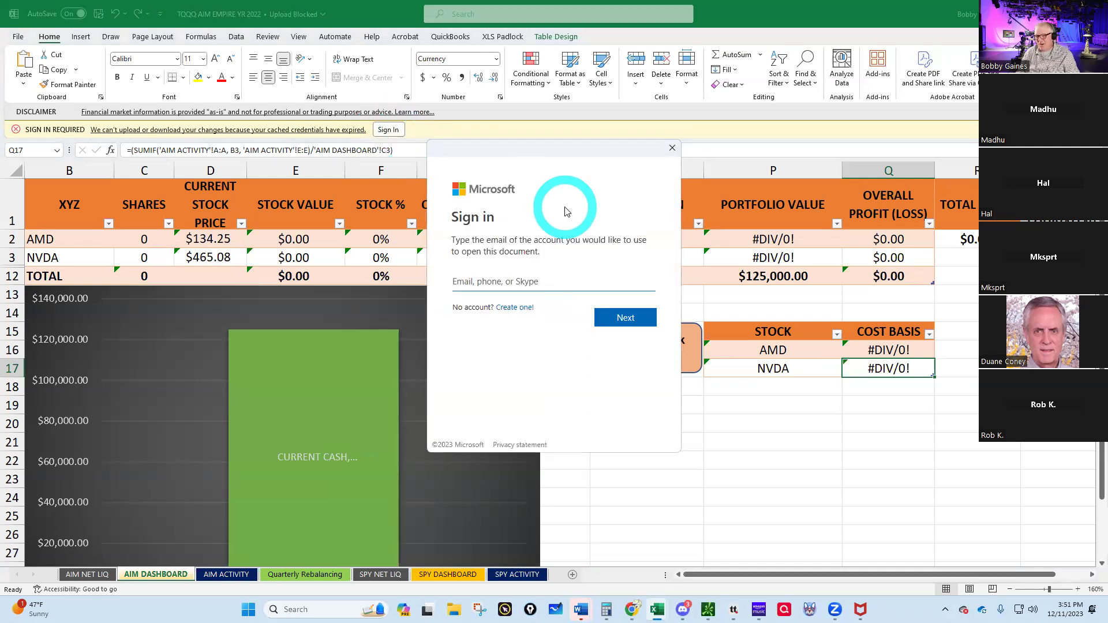
pyautogui.click(487, 283)
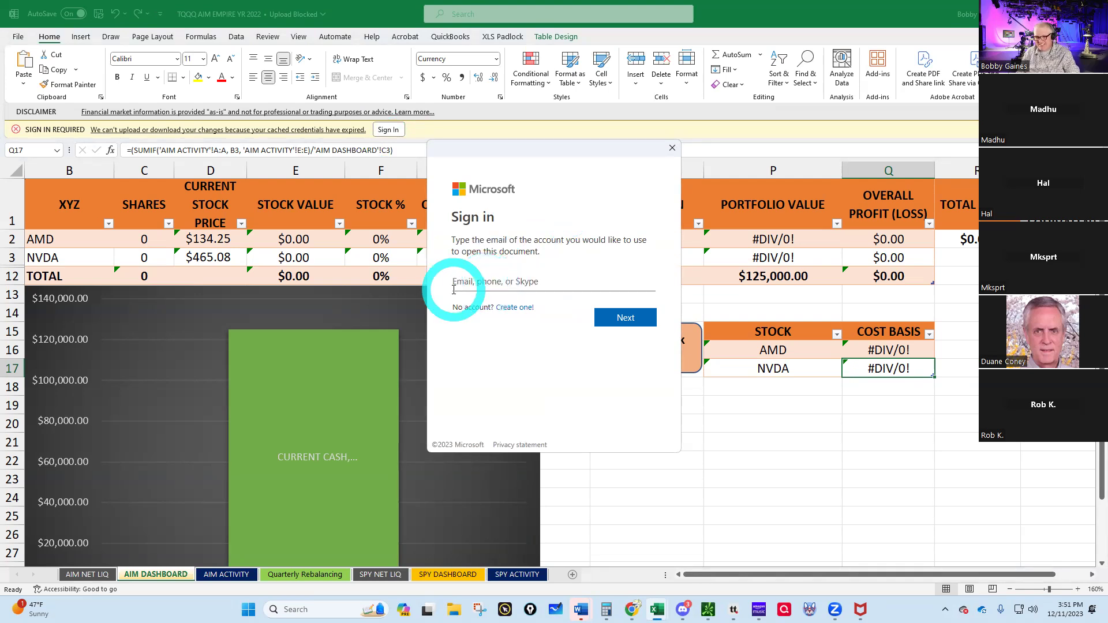
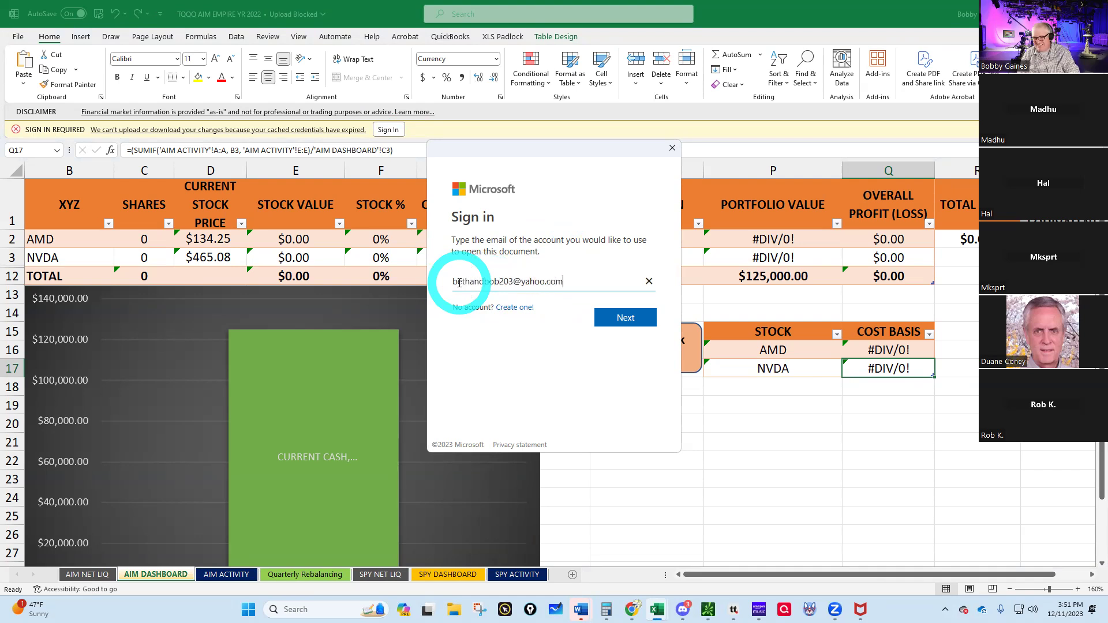
pyautogui.press('Return')
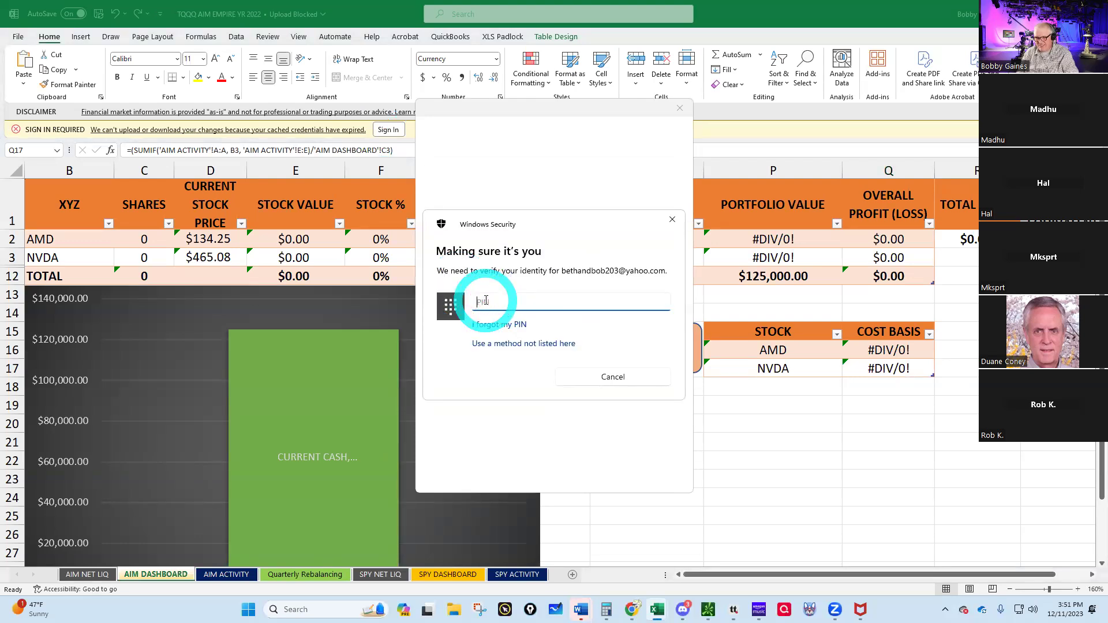
pyautogui.press('Return')
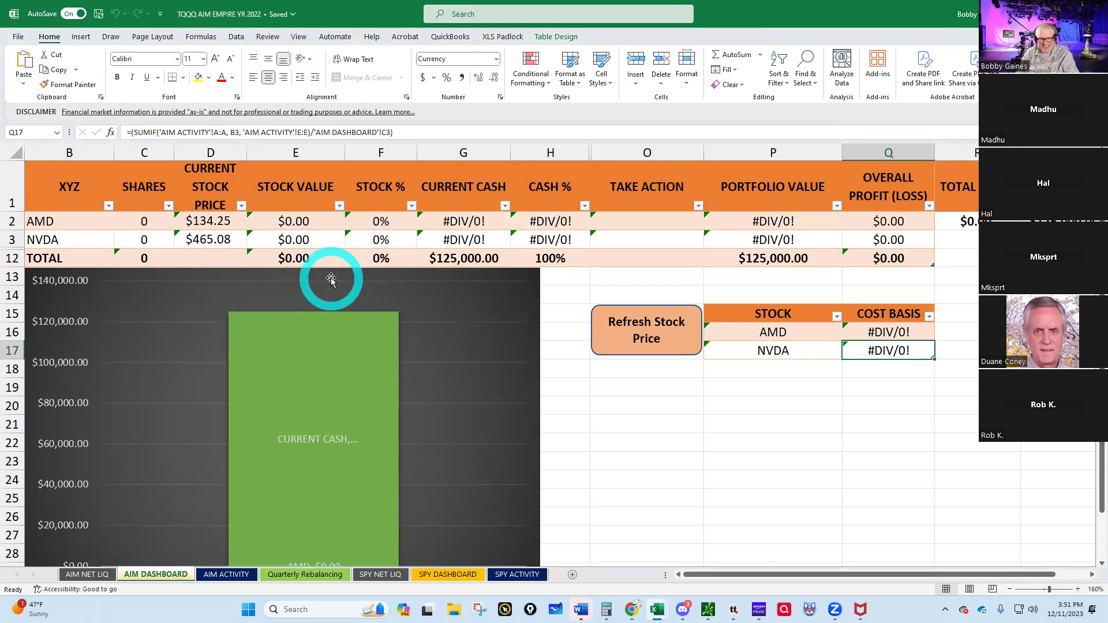
# - On the AIM NET LIQ sheet, start retyping the A2 date as 12/11/23, then go to tastytrade
pyautogui.click(90, 576)
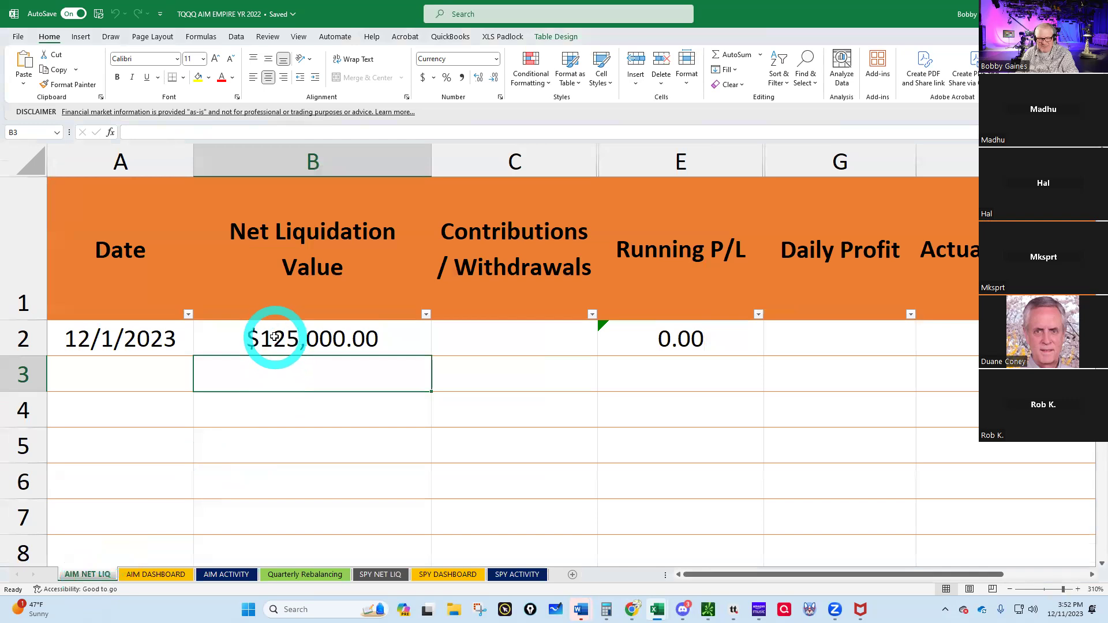
pyautogui.click(272, 335)
pyautogui.click(100, 338)
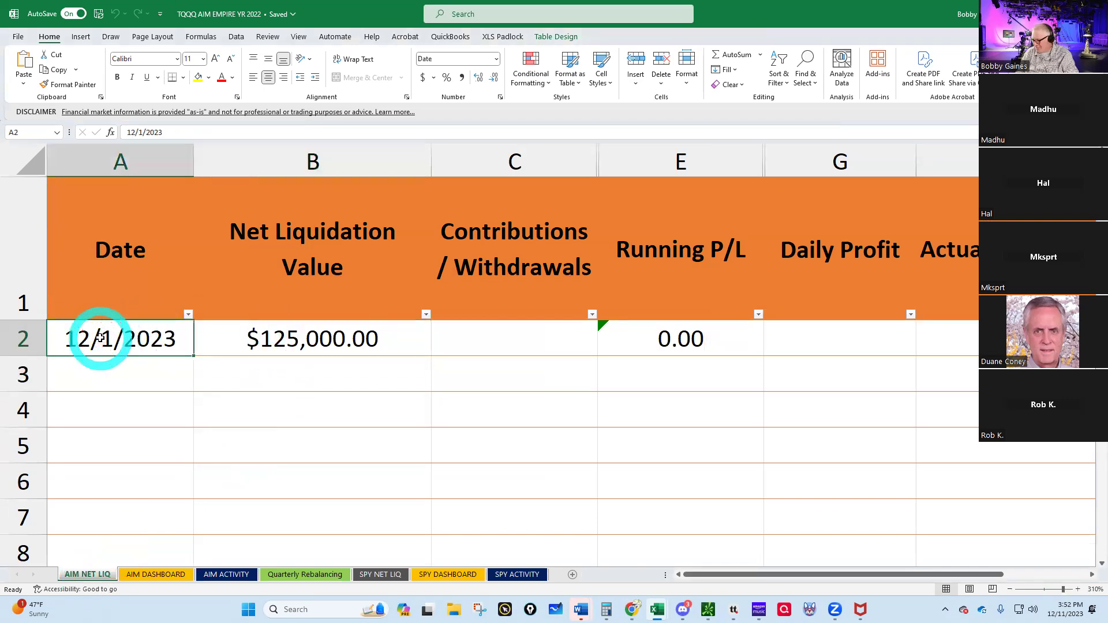
pyautogui.write('12/11/23')
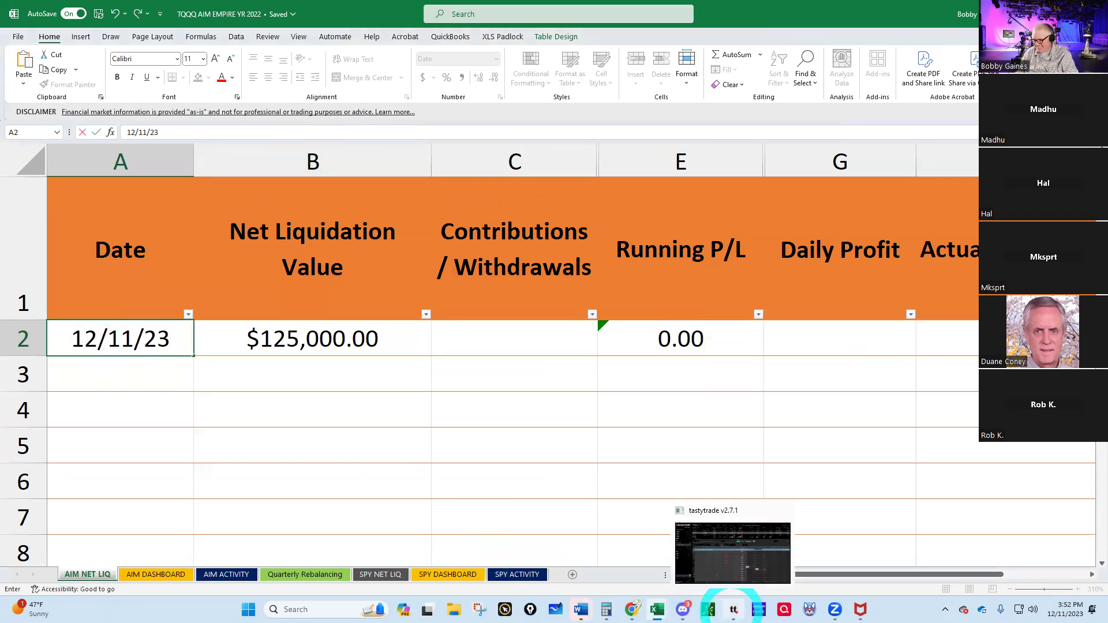
pyautogui.click(733, 610)
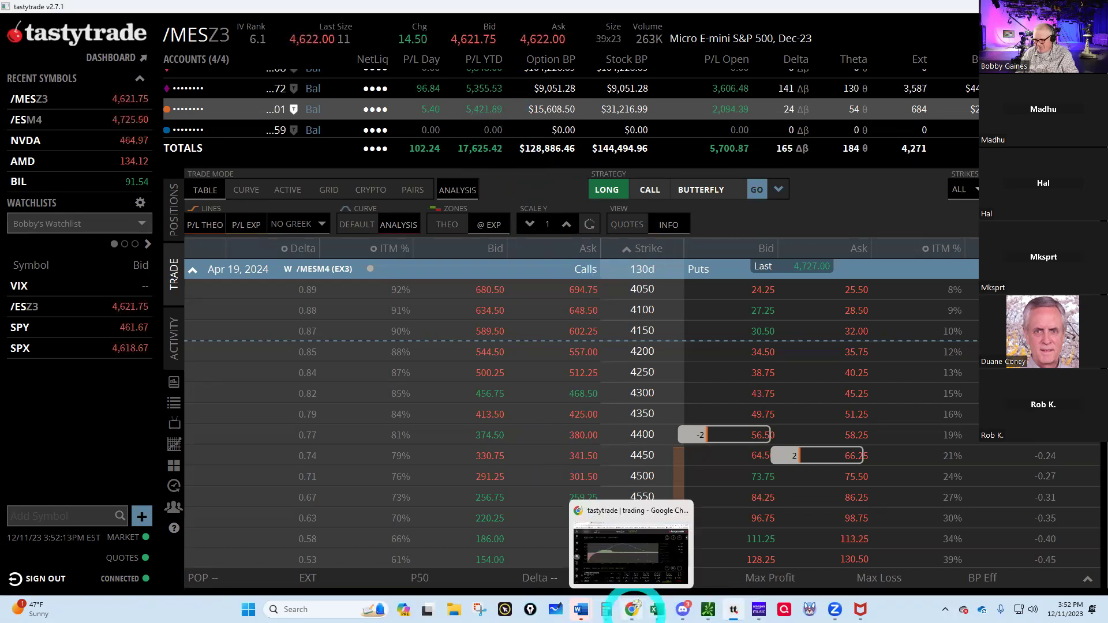
# - In the web portfolio, switch between Traditional IRA accounts to the empty one with $104,226.69 net liq
pyautogui.click(633, 610)
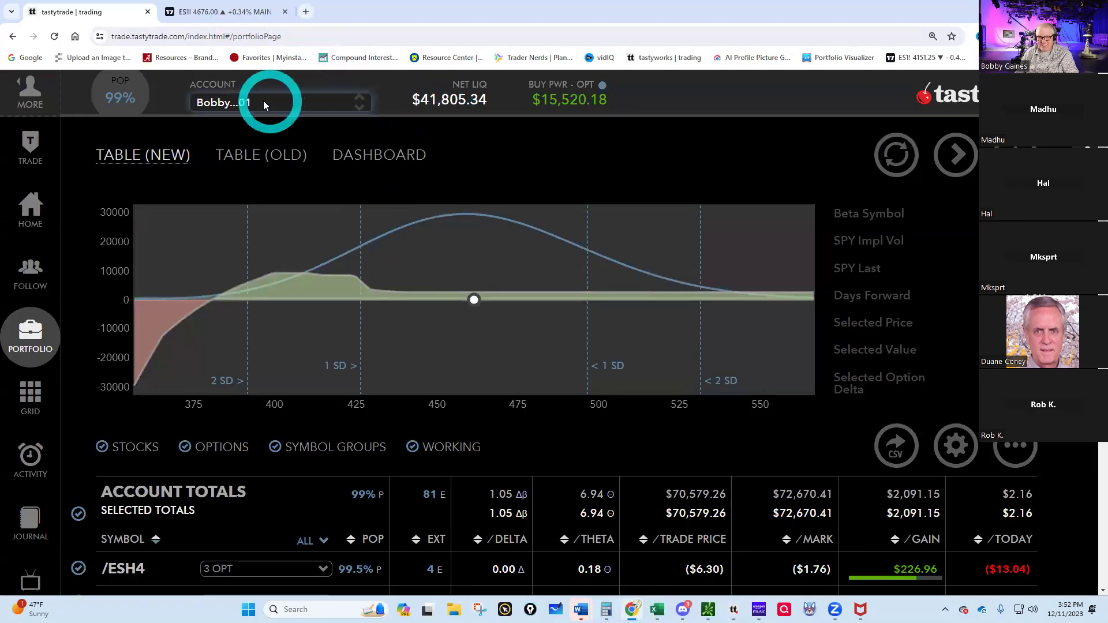
pyautogui.click(362, 104)
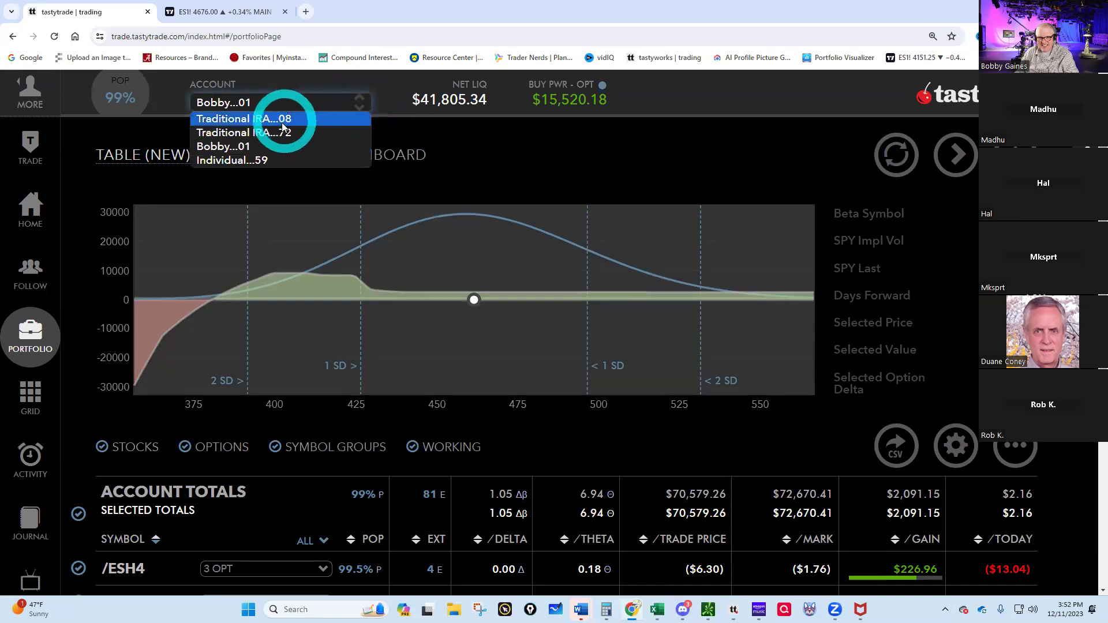
pyautogui.click(243, 134)
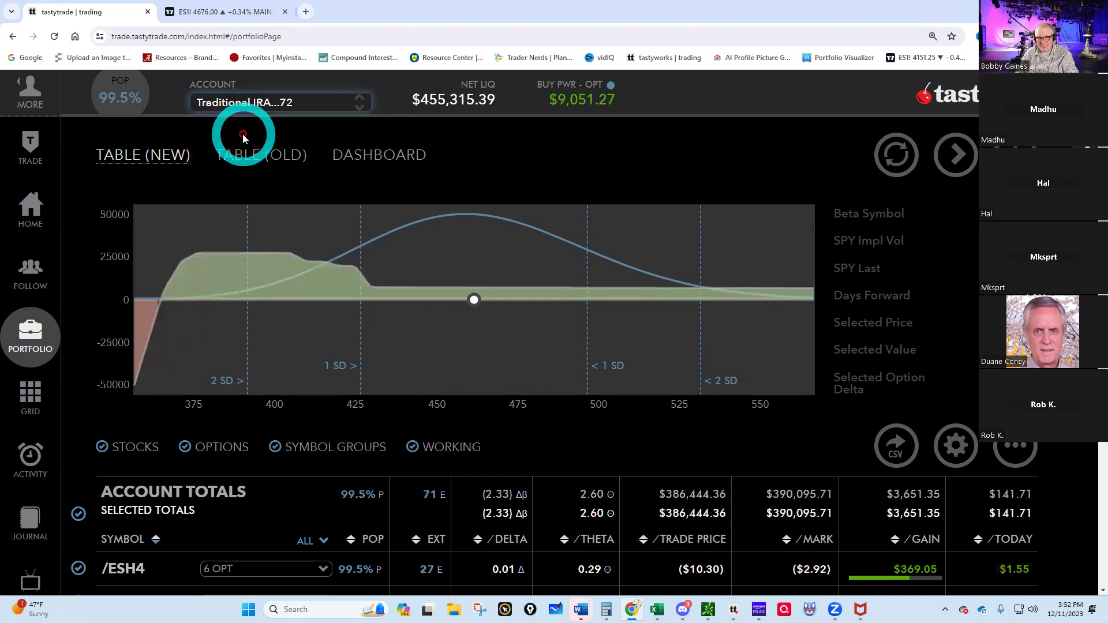
pyautogui.click(364, 104)
pyautogui.click(282, 119)
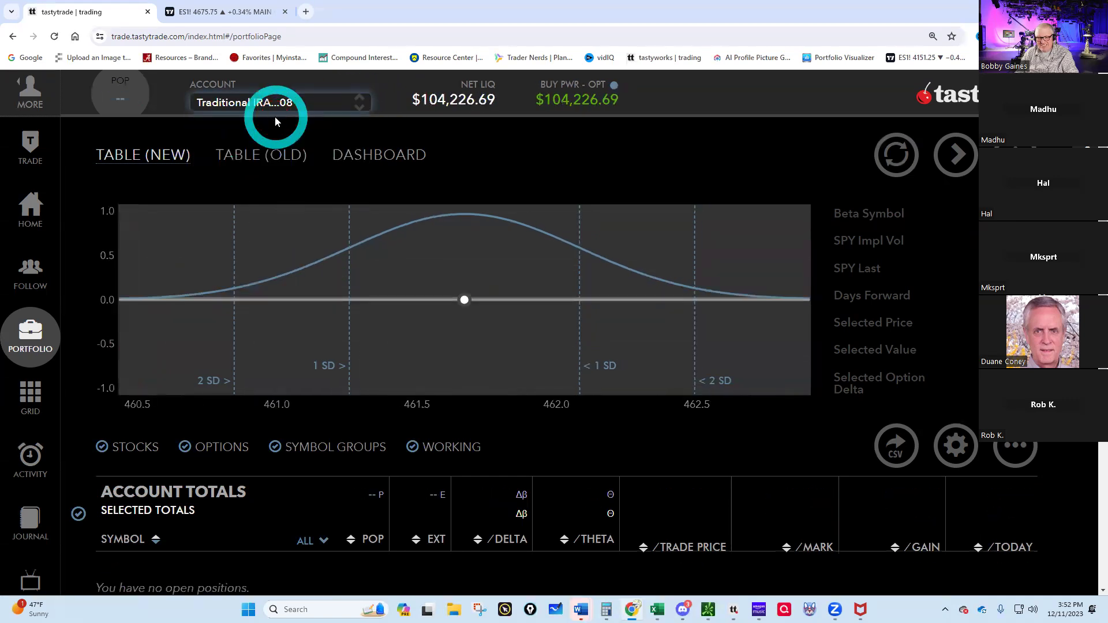
pyautogui.click(462, 106)
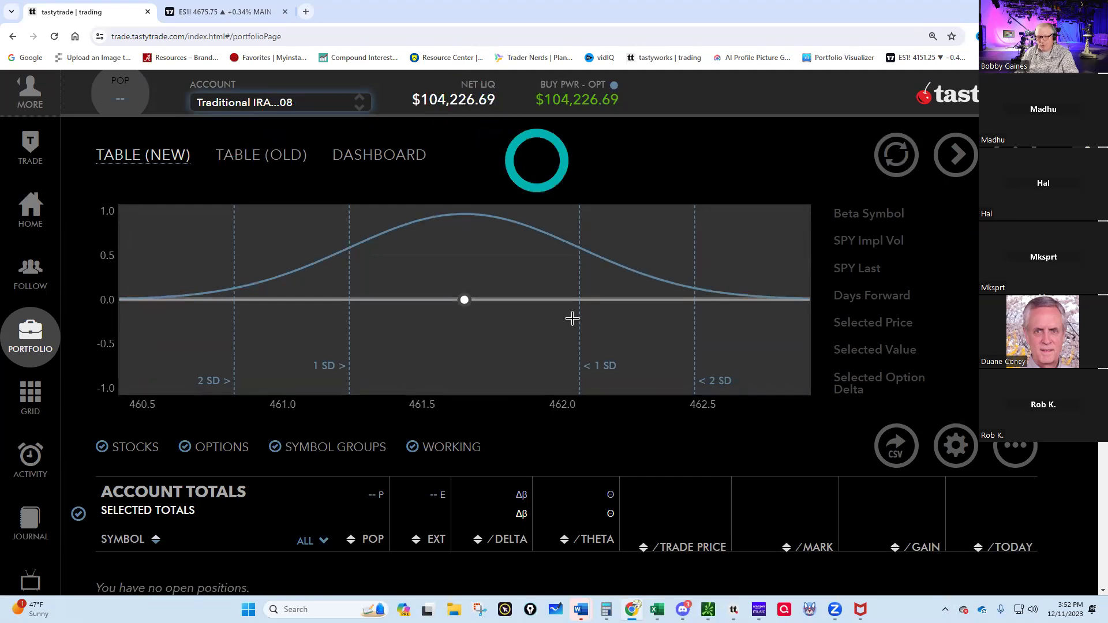
# - Enter 104,226.69 as the net liquidation value in B2, then view the Quarterly Rebalancing sheet
pyautogui.click(658, 609)
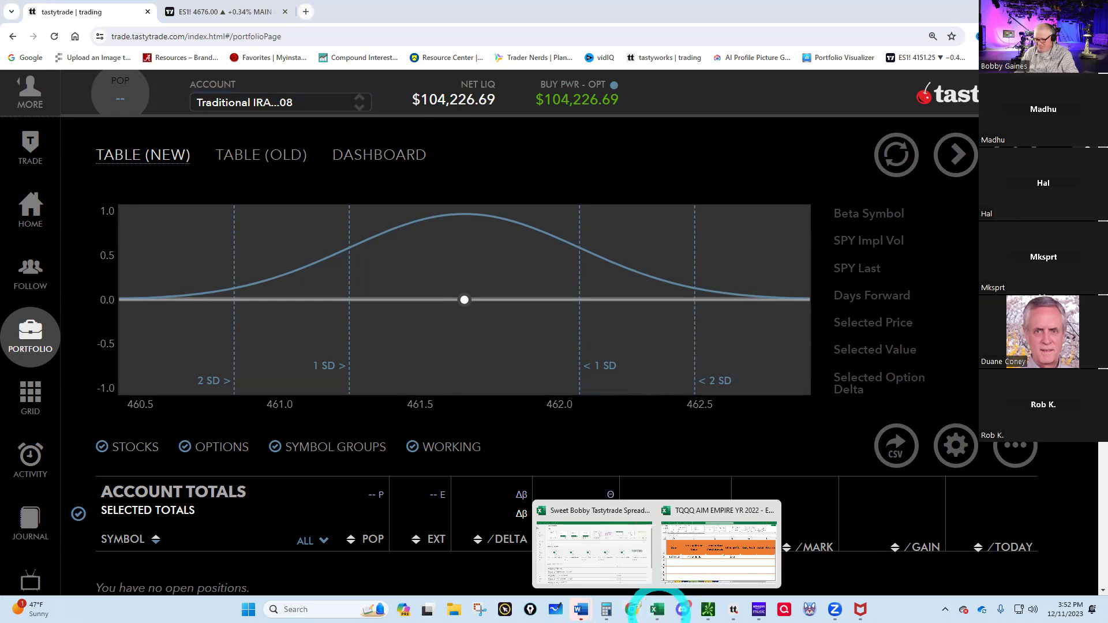
pyautogui.click(697, 566)
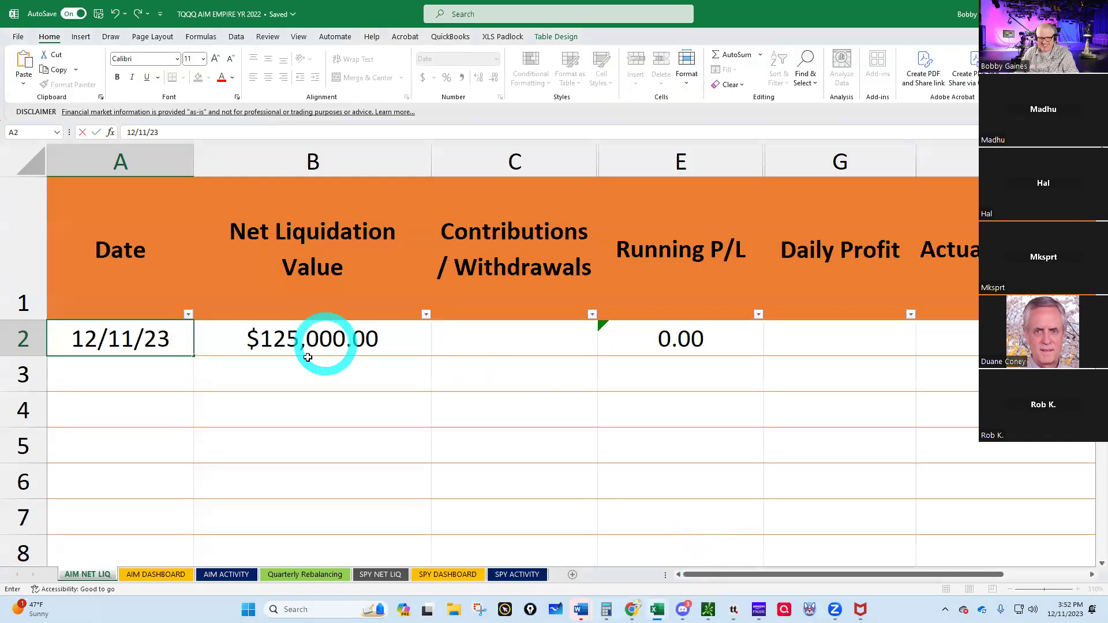
pyautogui.click(292, 338)
pyautogui.write('104,226')
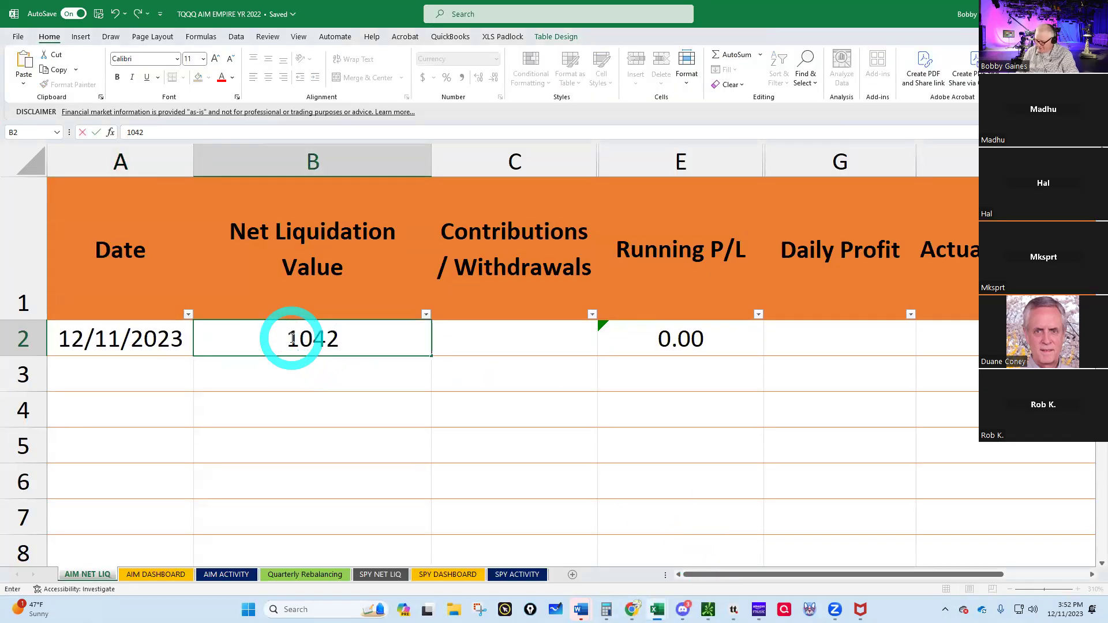
pyautogui.write('.69')
pyautogui.press('Return')
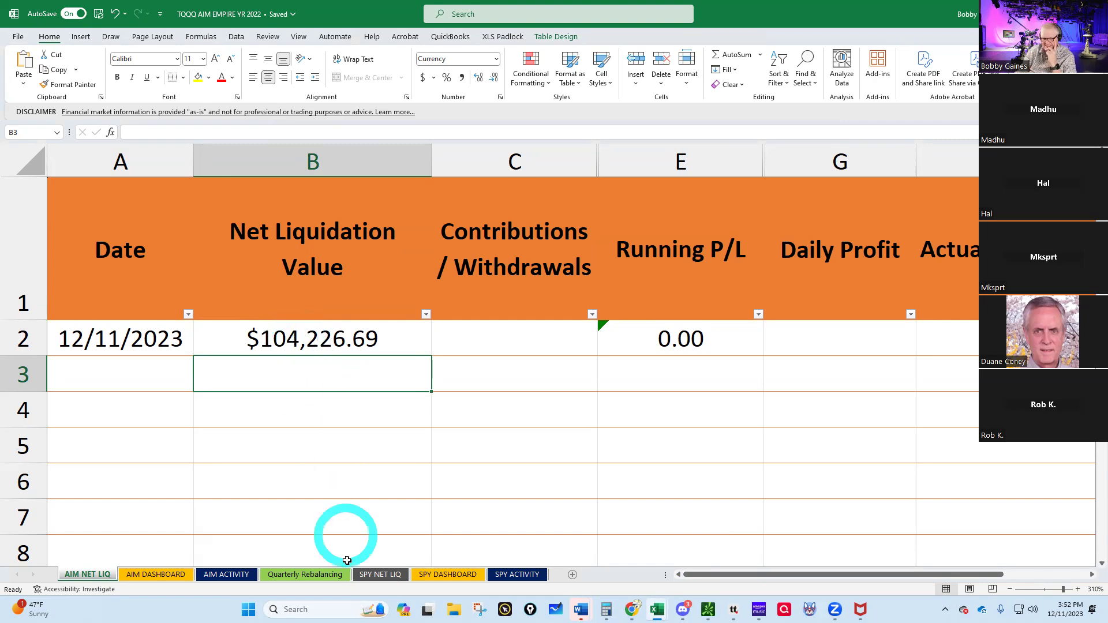
pyautogui.click(304, 576)
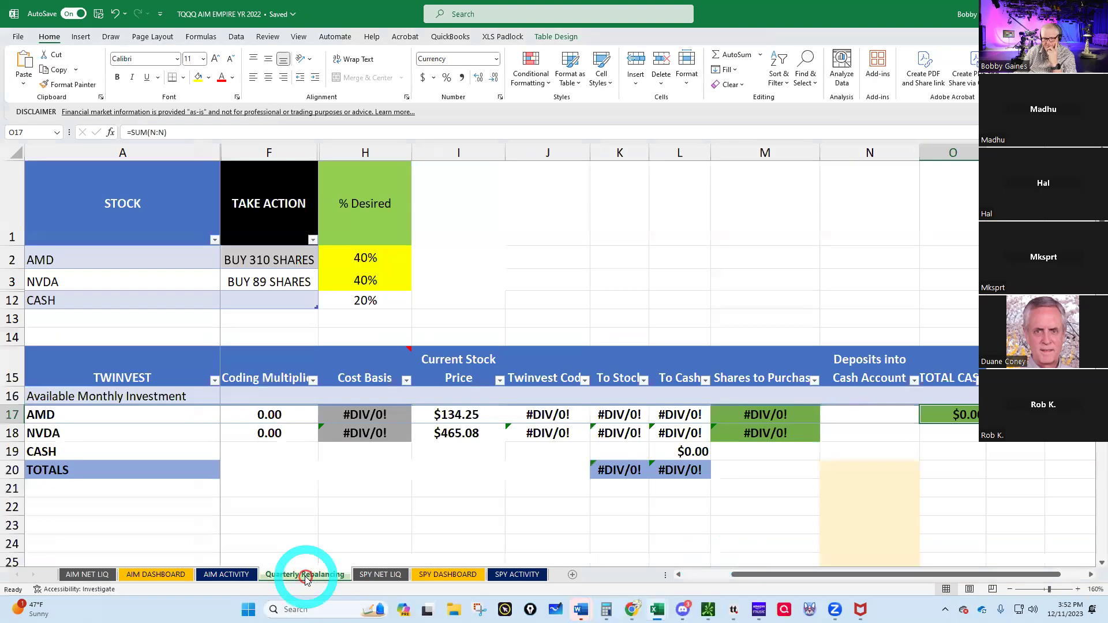
# - Refresh dashboard stock prices to AMD $134.37 and NVDA $465.39, then return to tastytrade
pyautogui.click(365, 258)
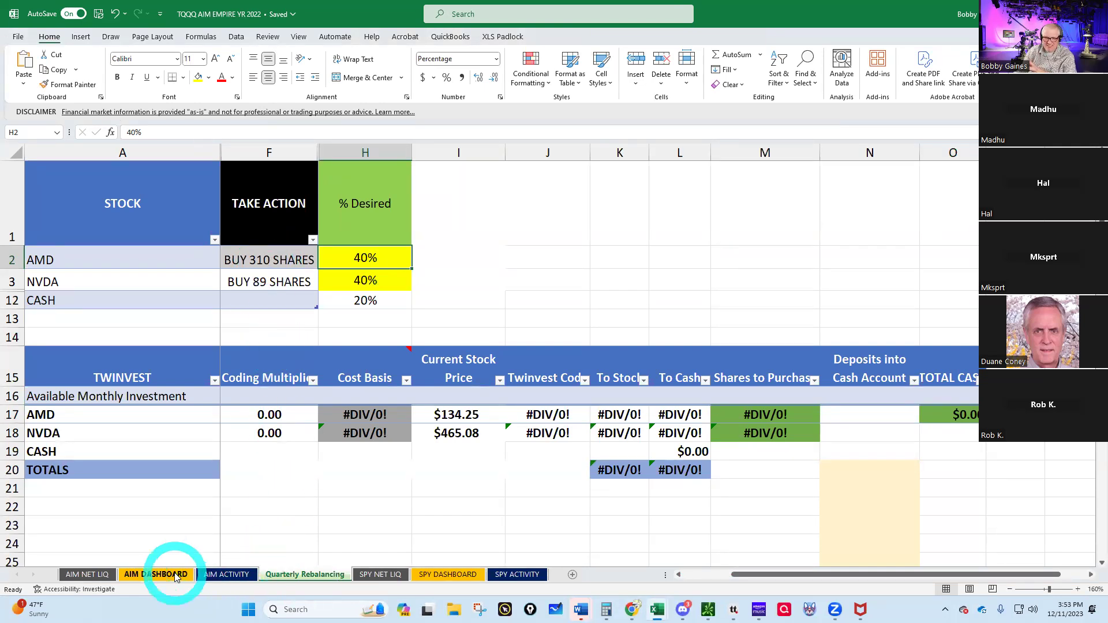
pyautogui.click(147, 576)
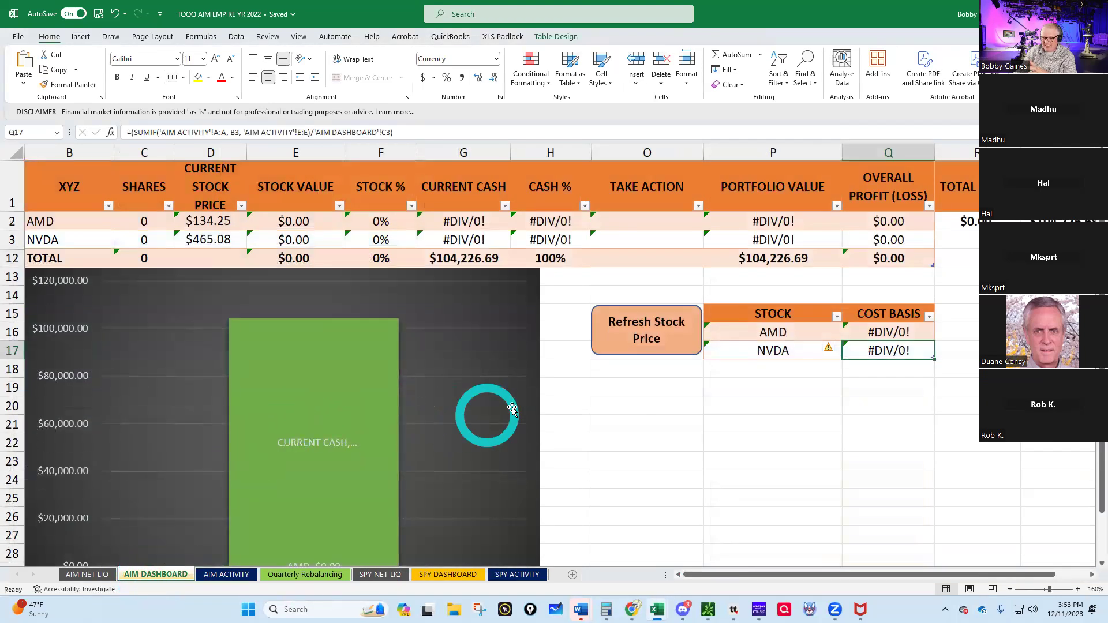
pyautogui.click(629, 335)
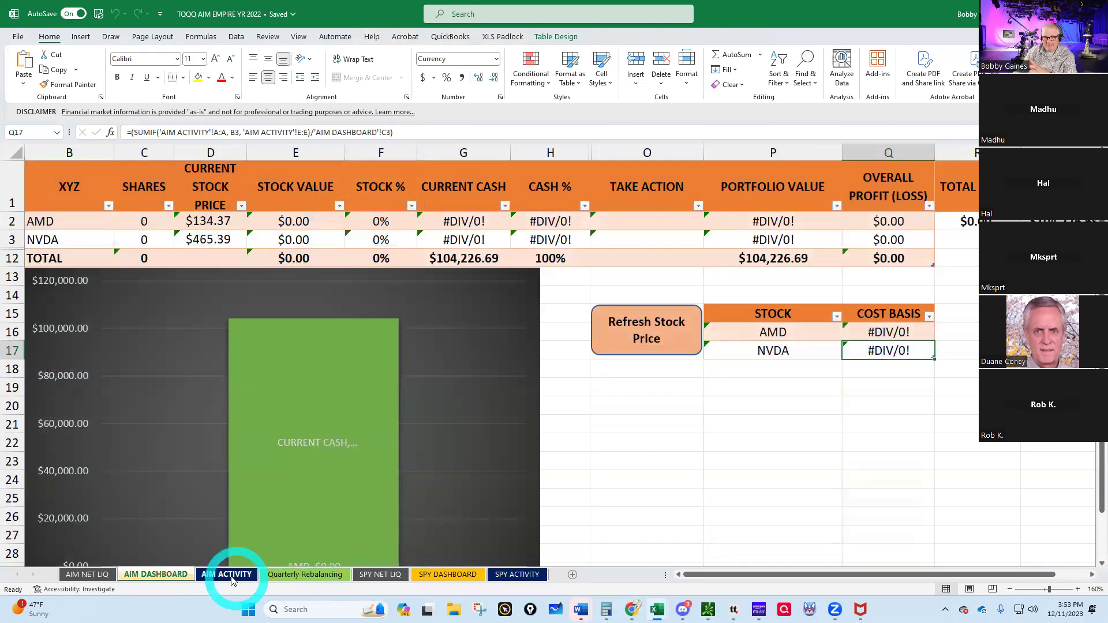
pyautogui.click(316, 575)
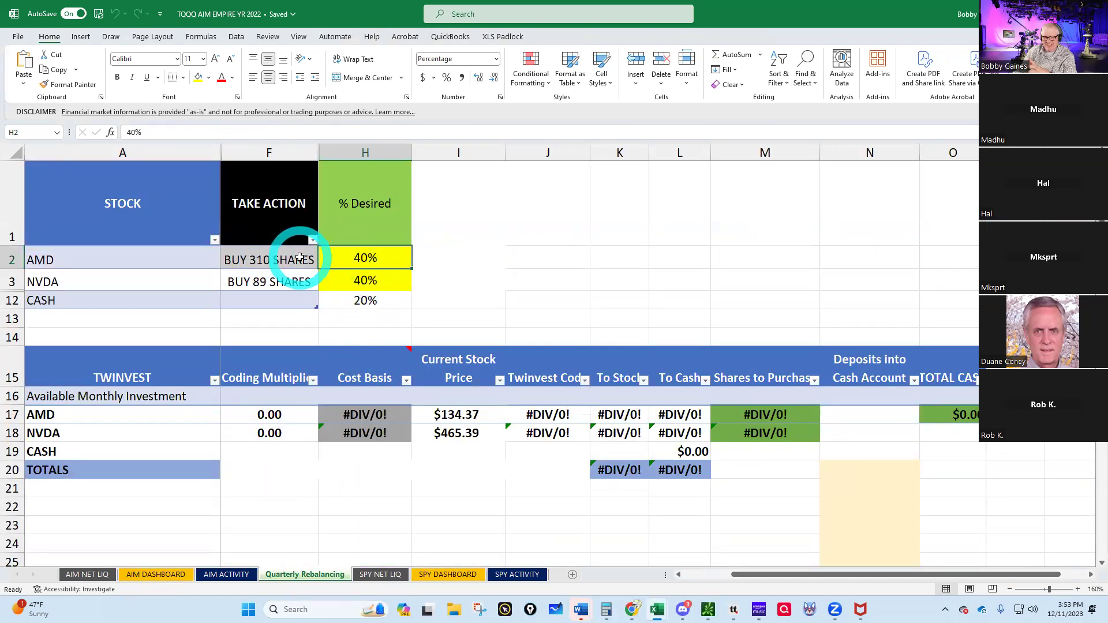
pyautogui.moveTo(647, 607)
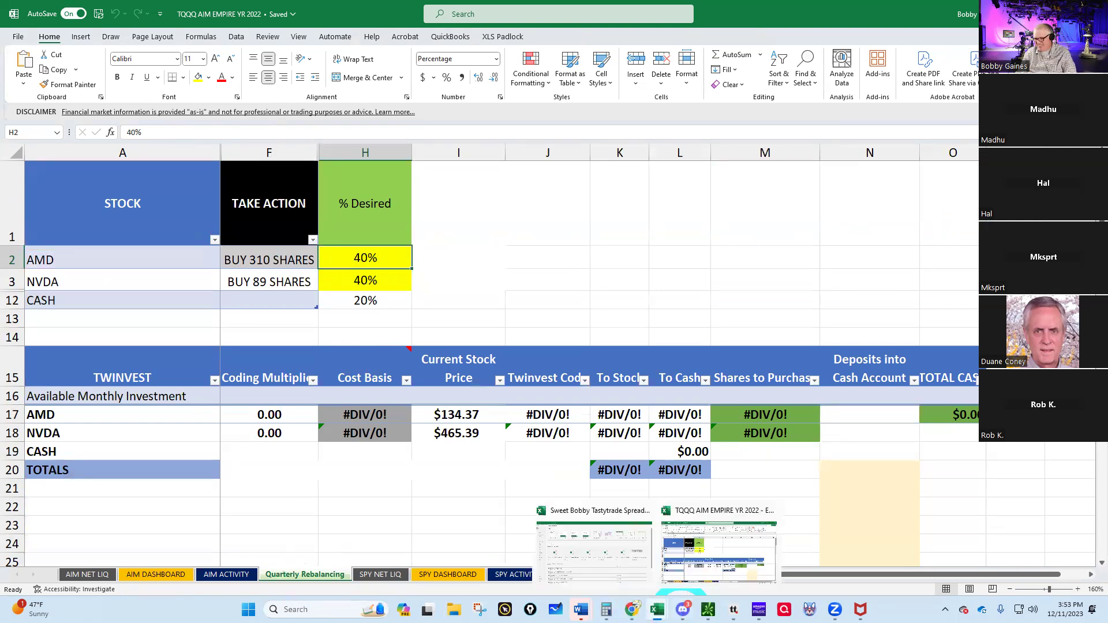
pyautogui.click(743, 574)
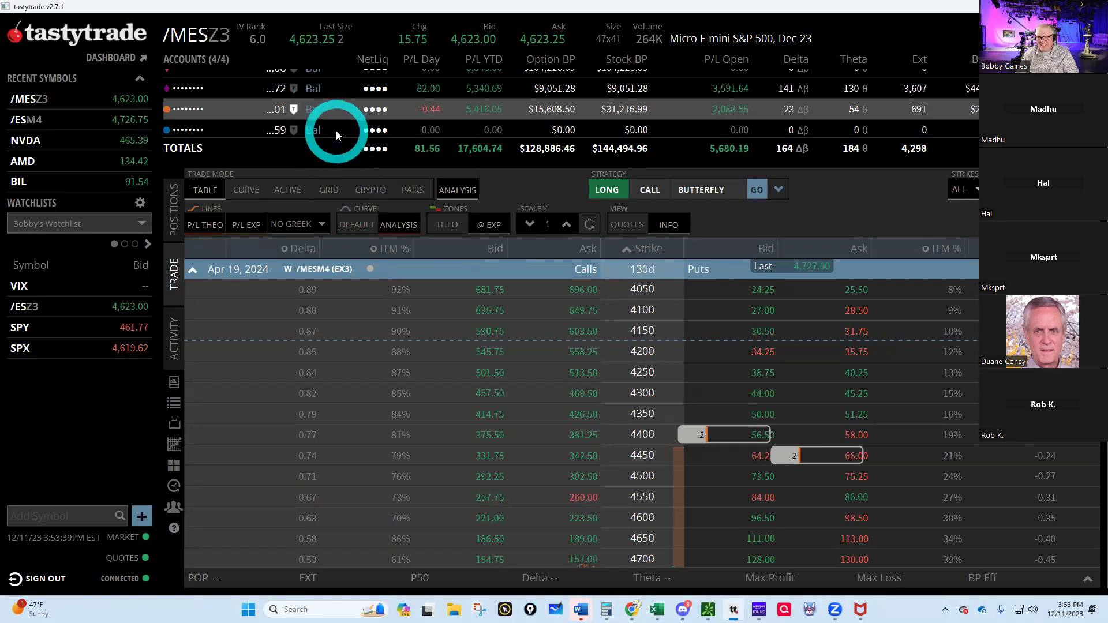
# - Select the $104,226.69 buying-power account, check its balance, and collapse the Apr 19, 2024 expiration
pyautogui.scroll(1, 336, 130)
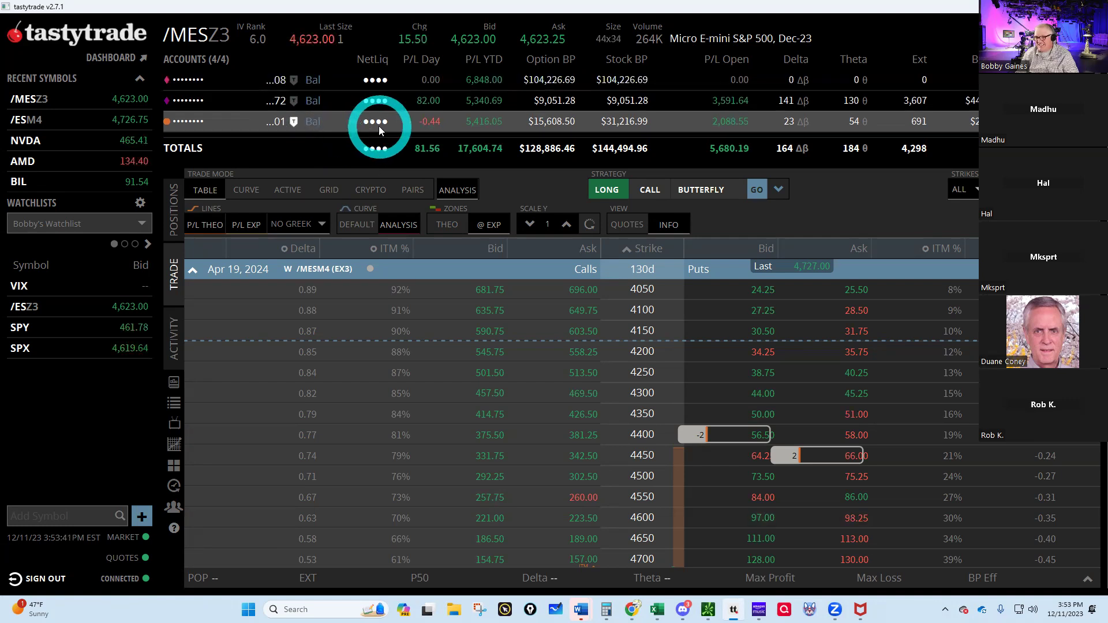
pyautogui.click(292, 79)
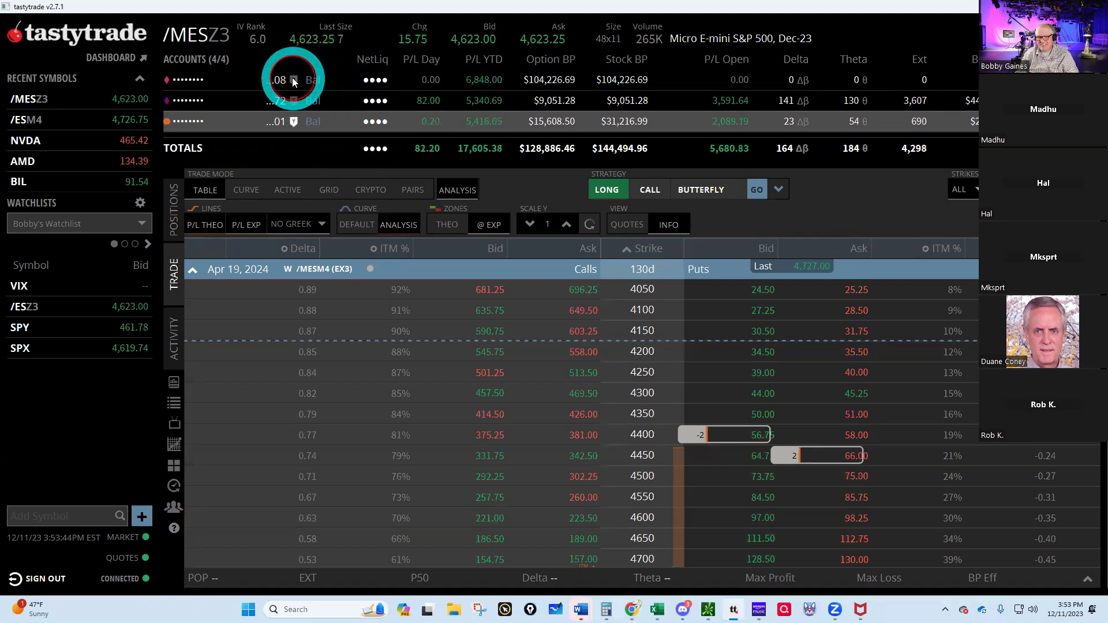
pyautogui.click(311, 120)
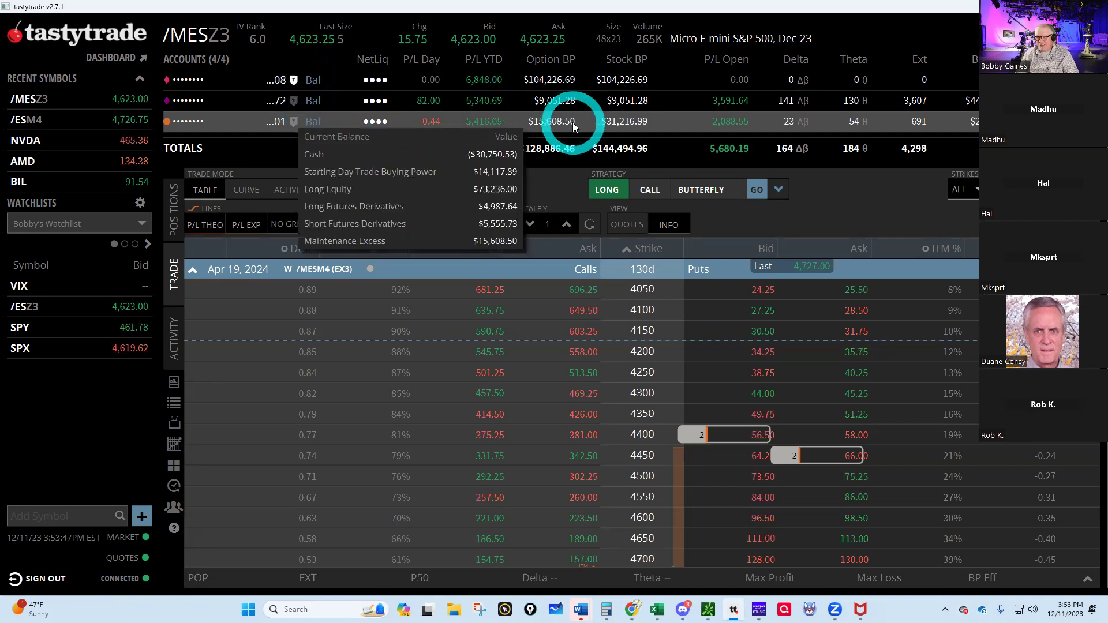
pyautogui.click(269, 81)
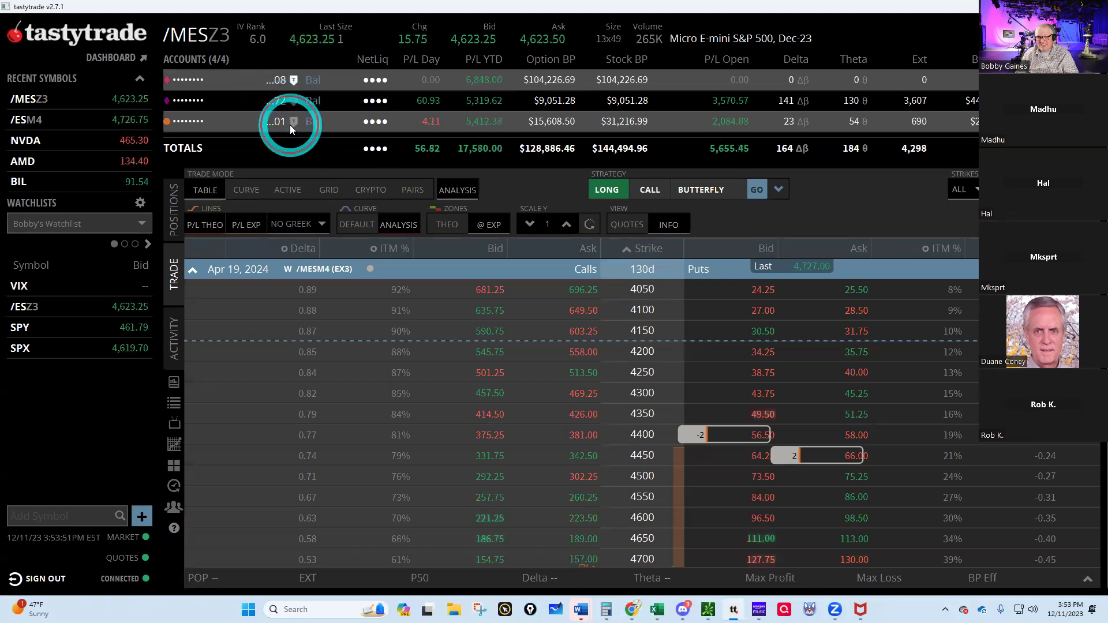
pyautogui.click(338, 120)
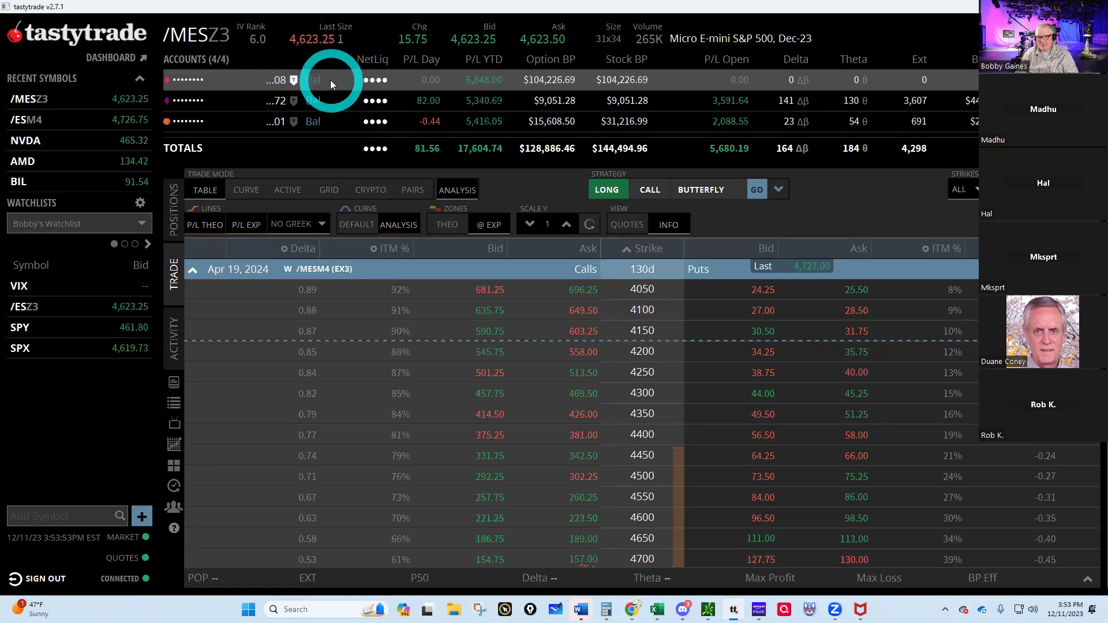
pyautogui.click(192, 270)
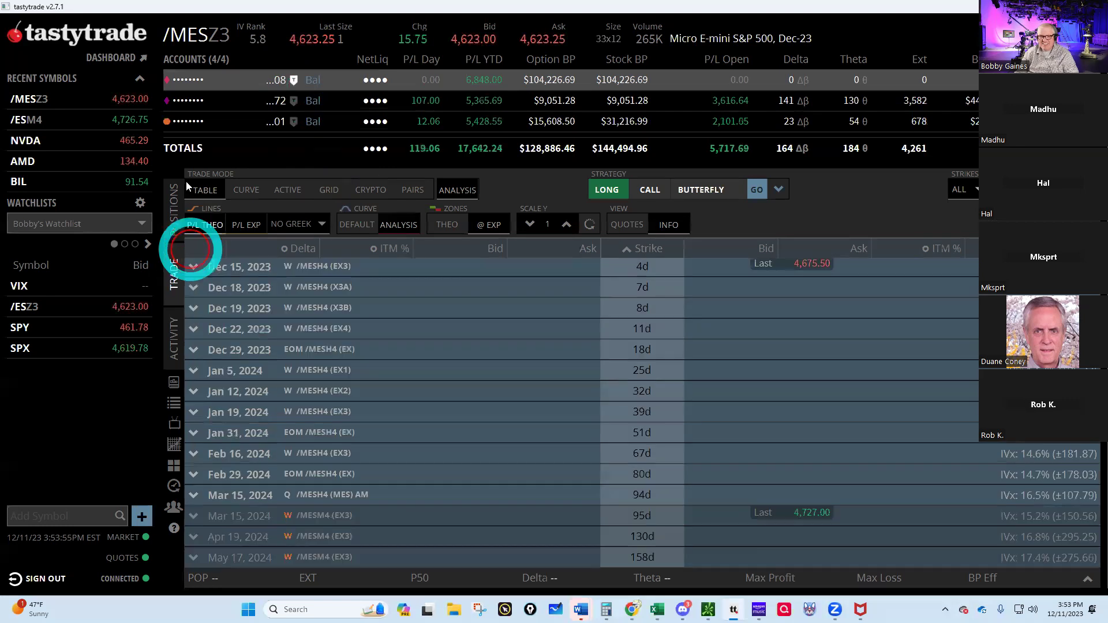
pyautogui.click(189, 39)
# - Load AMD in tastytrade and check the share count in the AIM workbook
pyautogui.write('A')
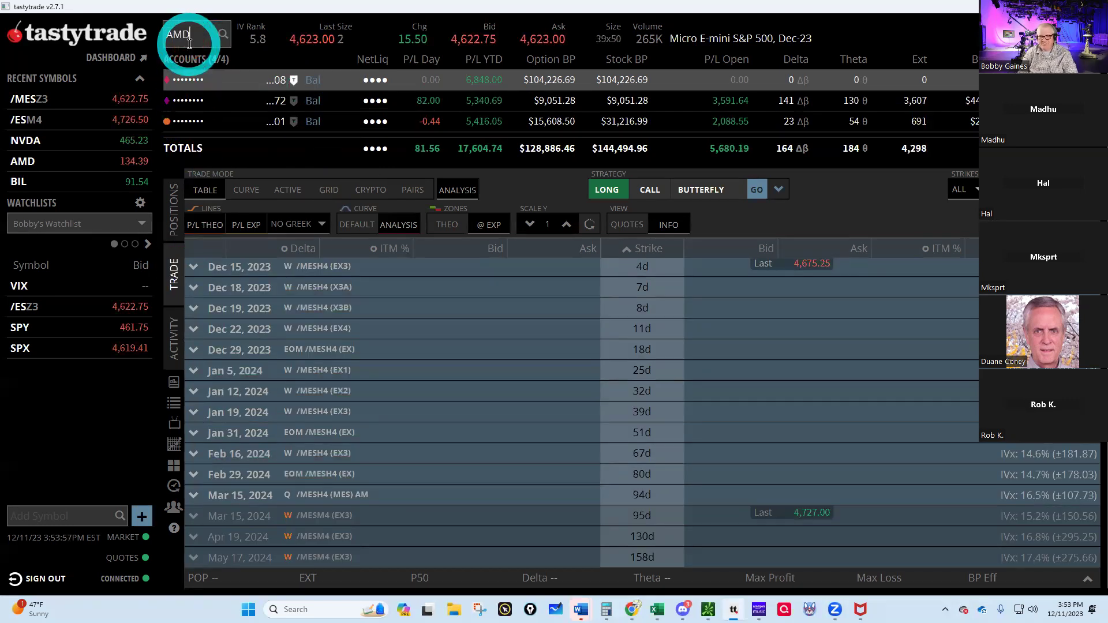
pyautogui.write('MD')
pyautogui.press('Return')
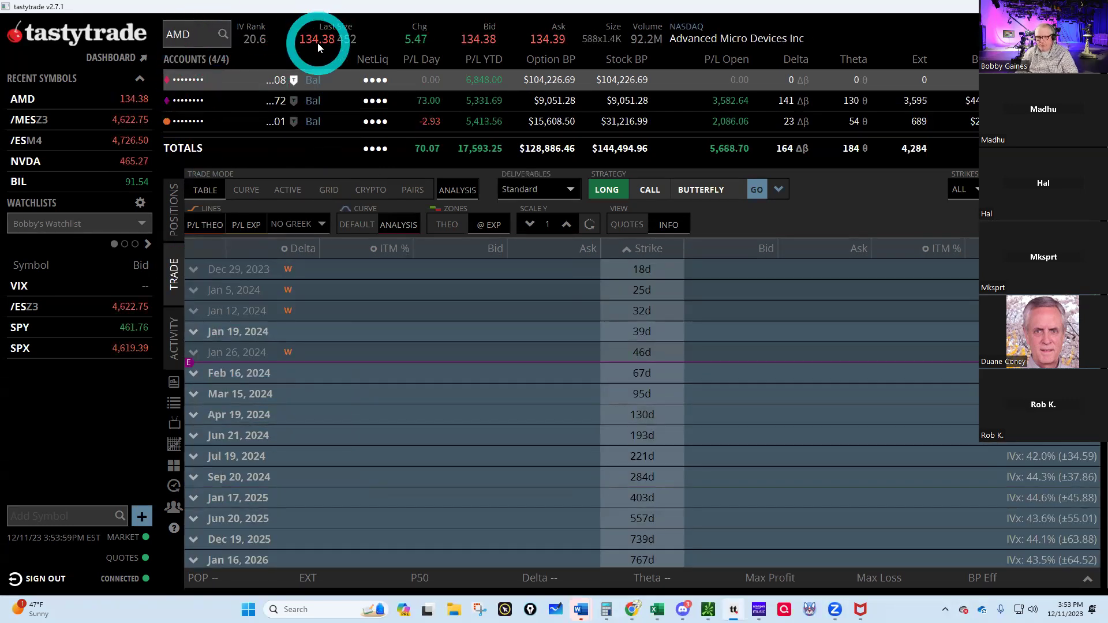
pyautogui.moveTo(632, 610)
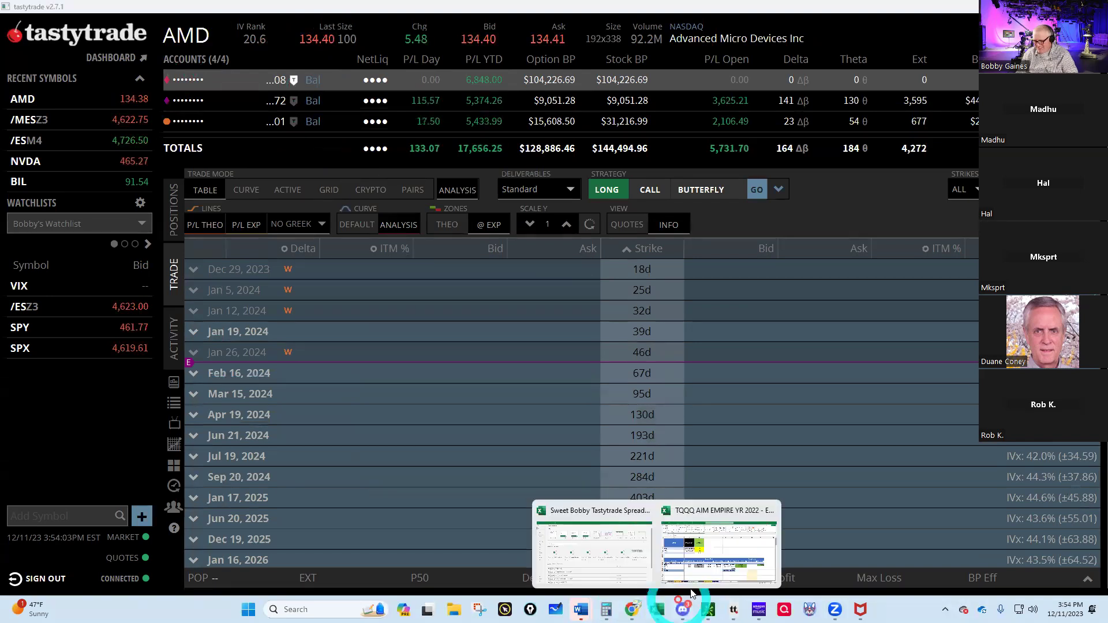
pyautogui.click(706, 571)
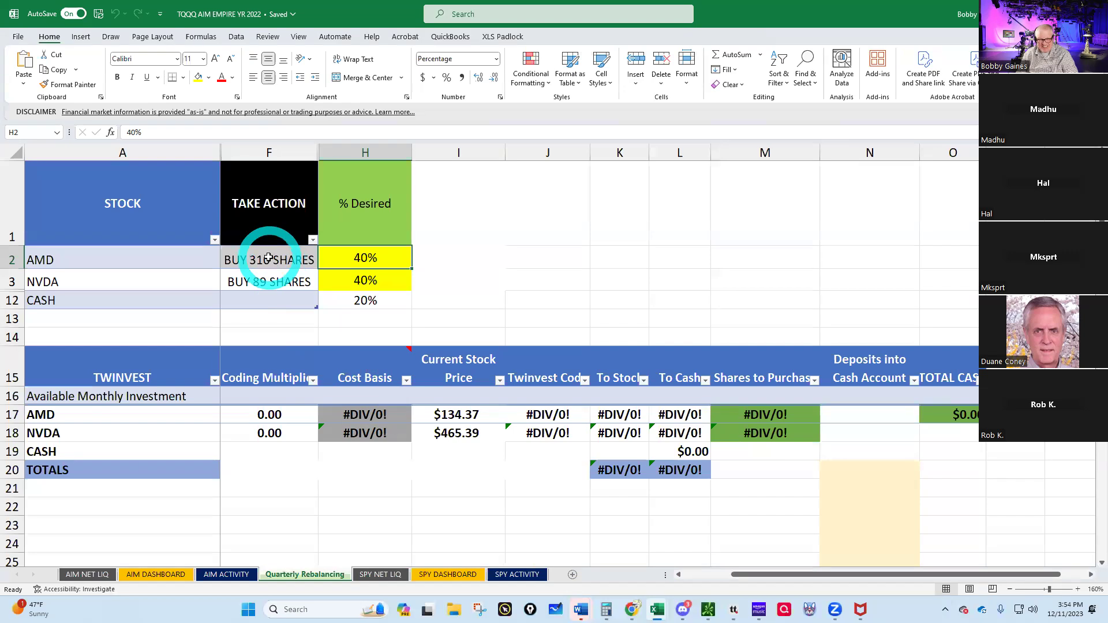
pyautogui.moveTo(661, 611)
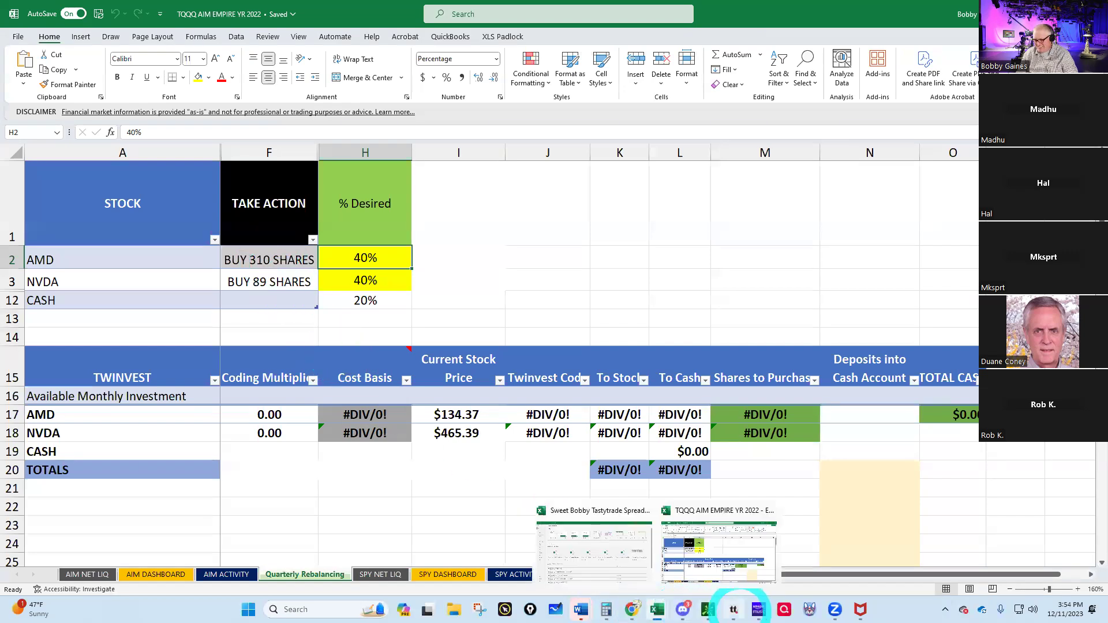
pyautogui.click(733, 609)
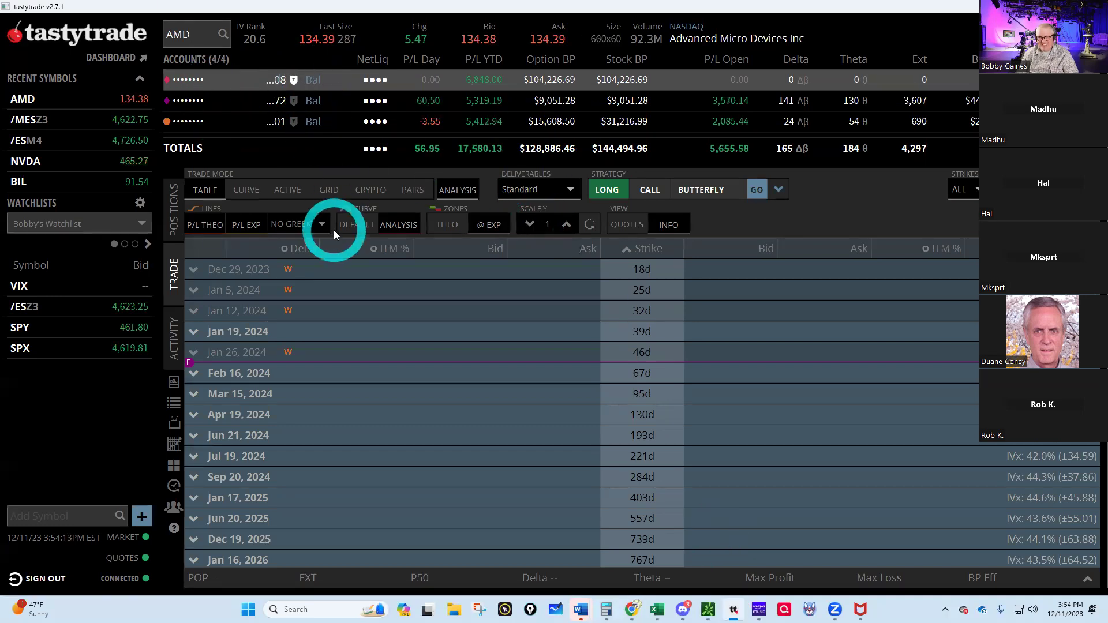
# - Buy 310 AMD shares with a 134.36 limit order and send it
pyautogui.click(551, 39)
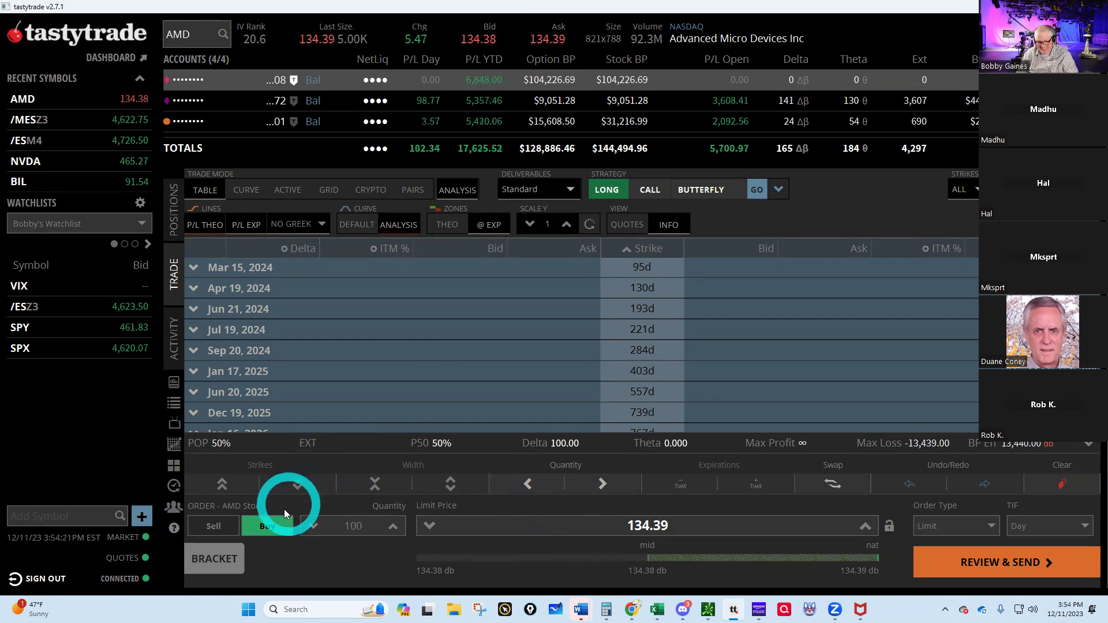
pyautogui.doubleClick(349, 525)
pyautogui.write('3')
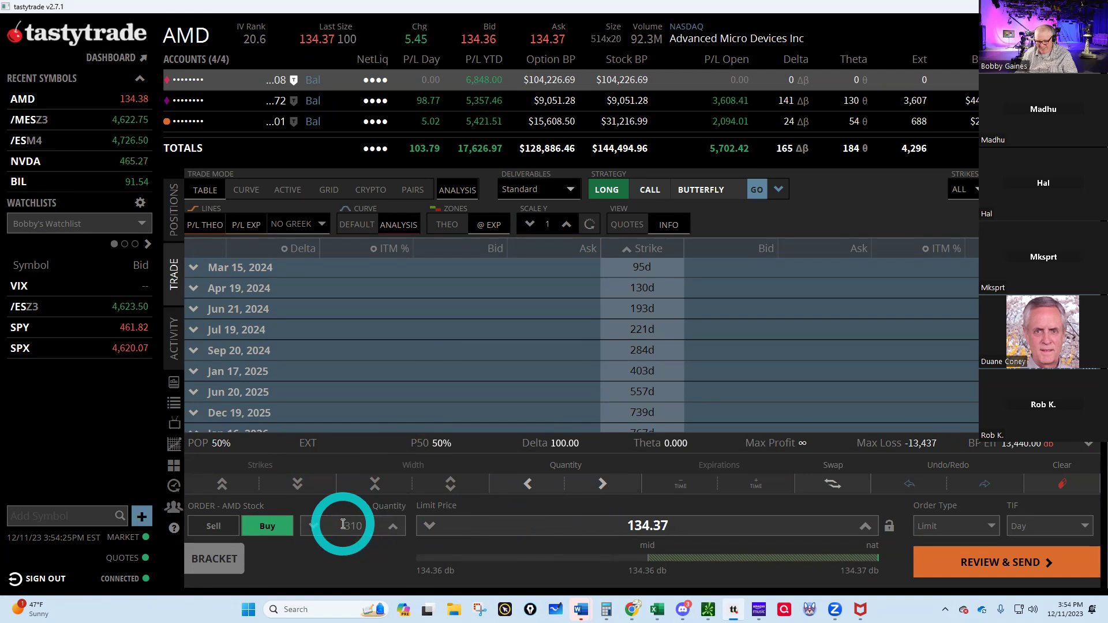
pyautogui.click(430, 526)
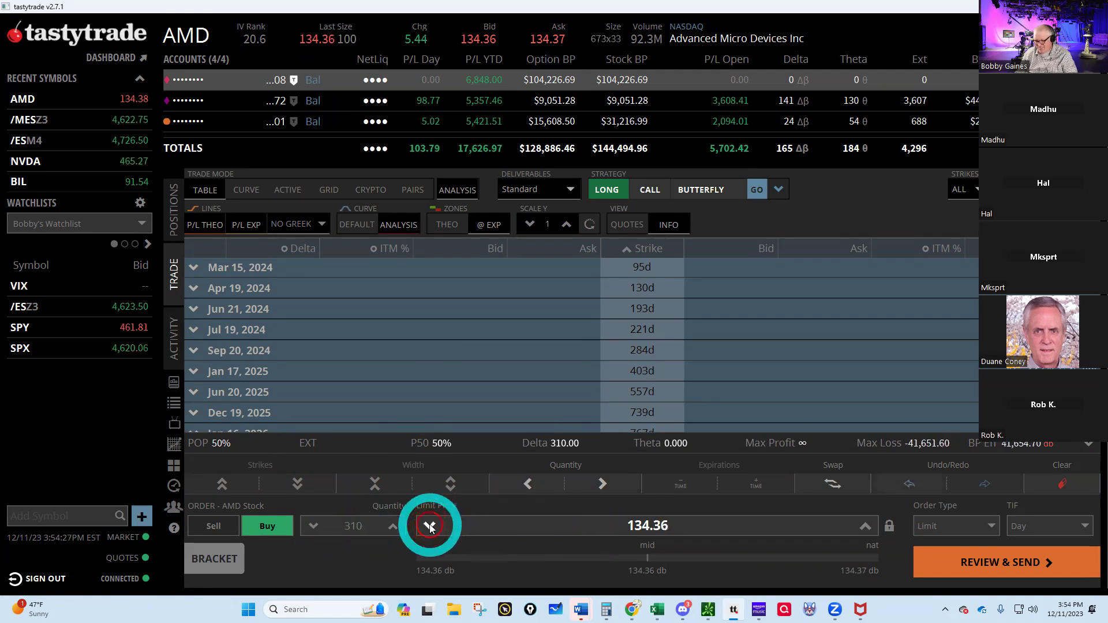
pyautogui.click(973, 562)
pyautogui.click(973, 561)
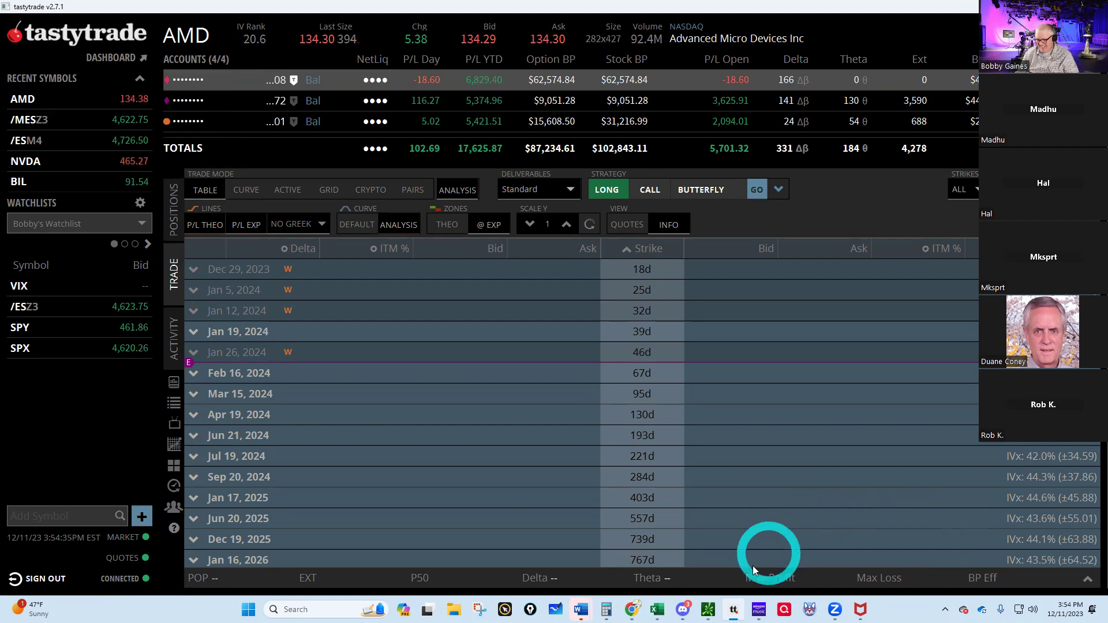
# - Load the NVDA quote and option chain in place of AMD
pyautogui.moveTo(685, 611)
pyautogui.click(197, 36)
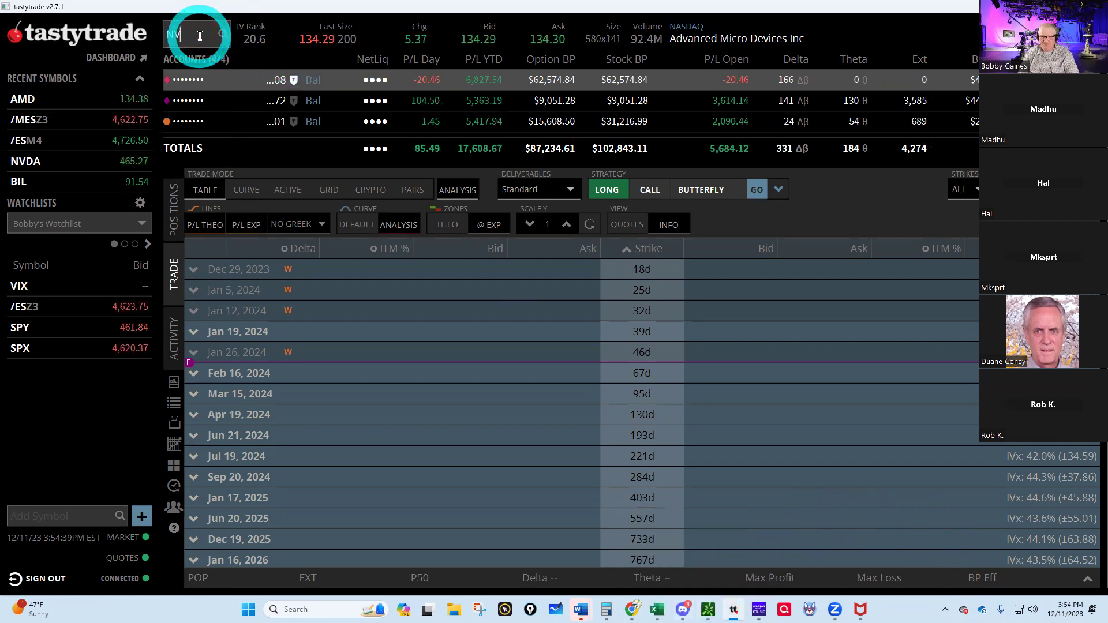
pyautogui.write('NVDA')
pyautogui.press('Return')
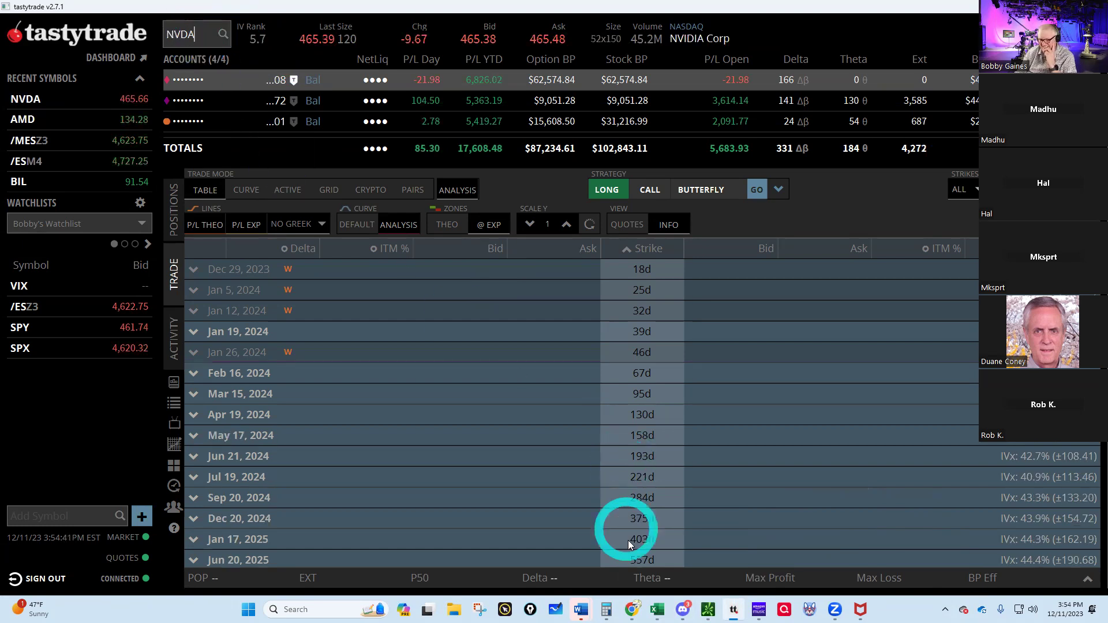
# - Check the Quarterly Rebalancing sheet's BUY 89 SHARES call for NVDA, then return to tastytrade
pyautogui.moveTo(654, 609)
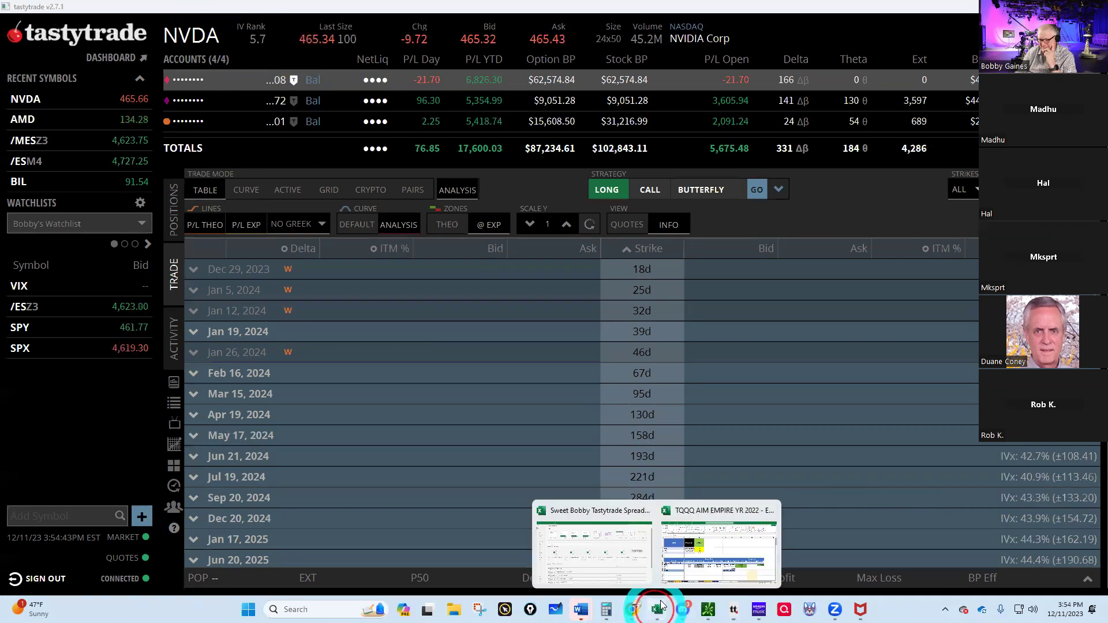
pyautogui.click(693, 557)
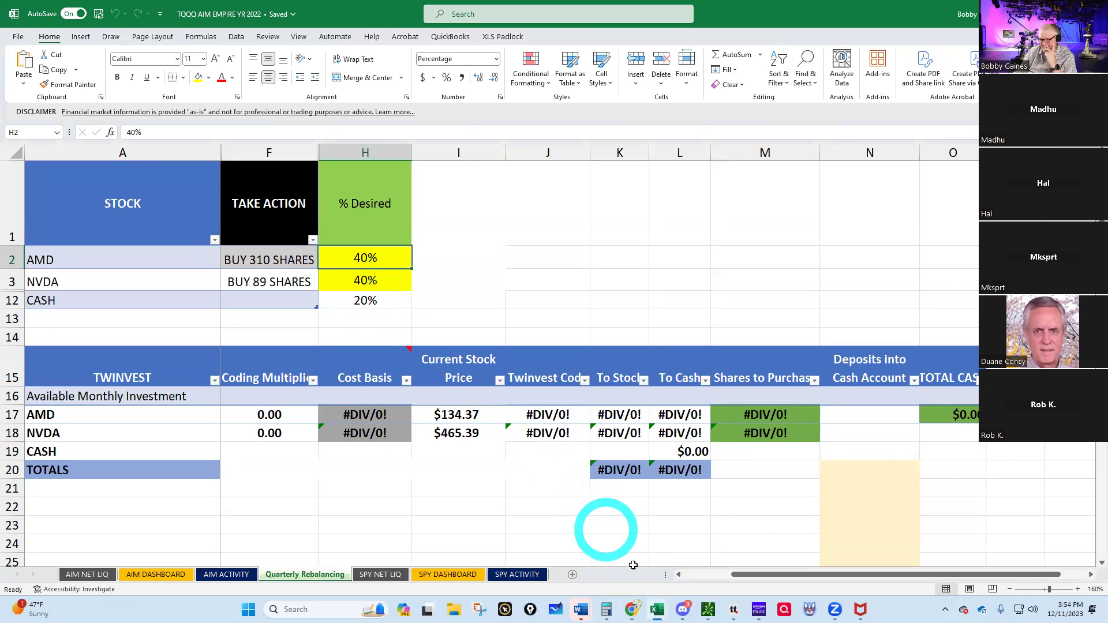
pyautogui.moveTo(707, 609)
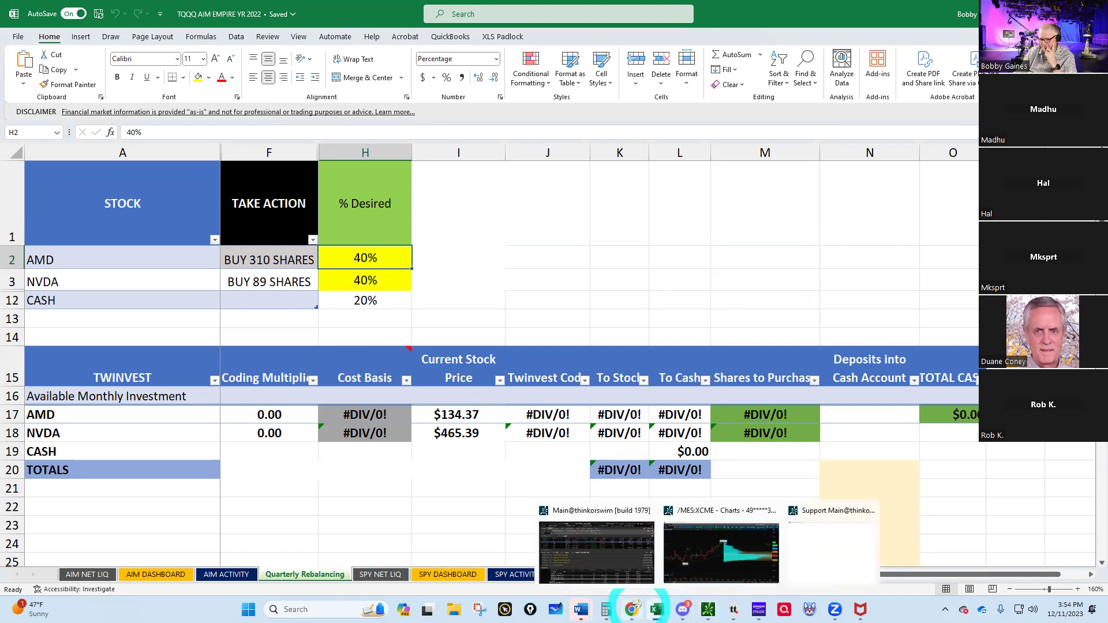
pyautogui.moveTo(633, 609)
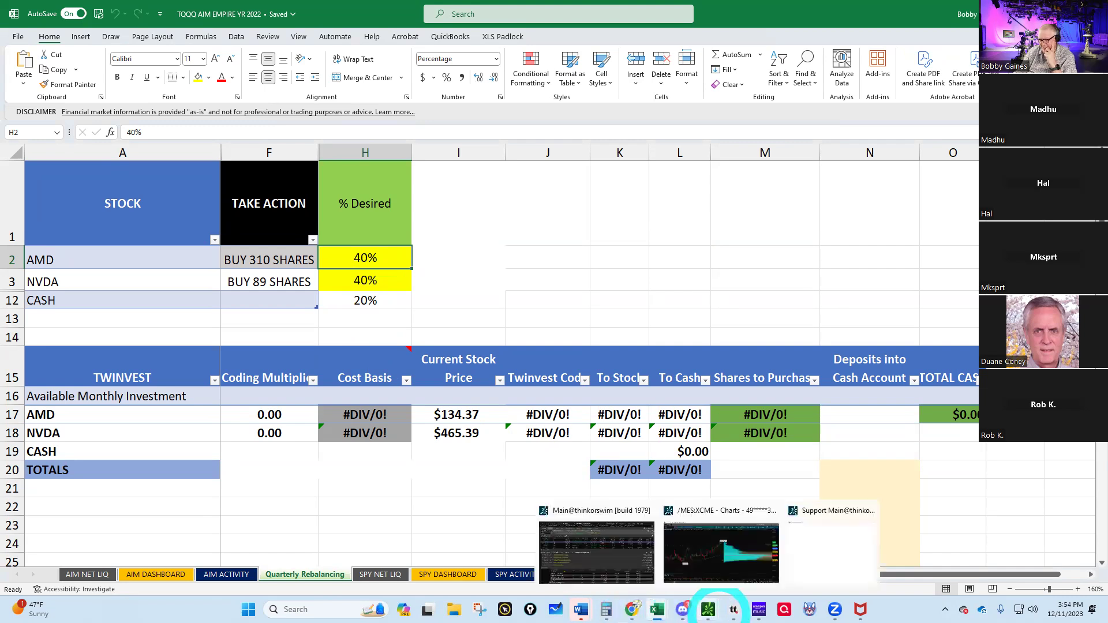
pyautogui.click(734, 609)
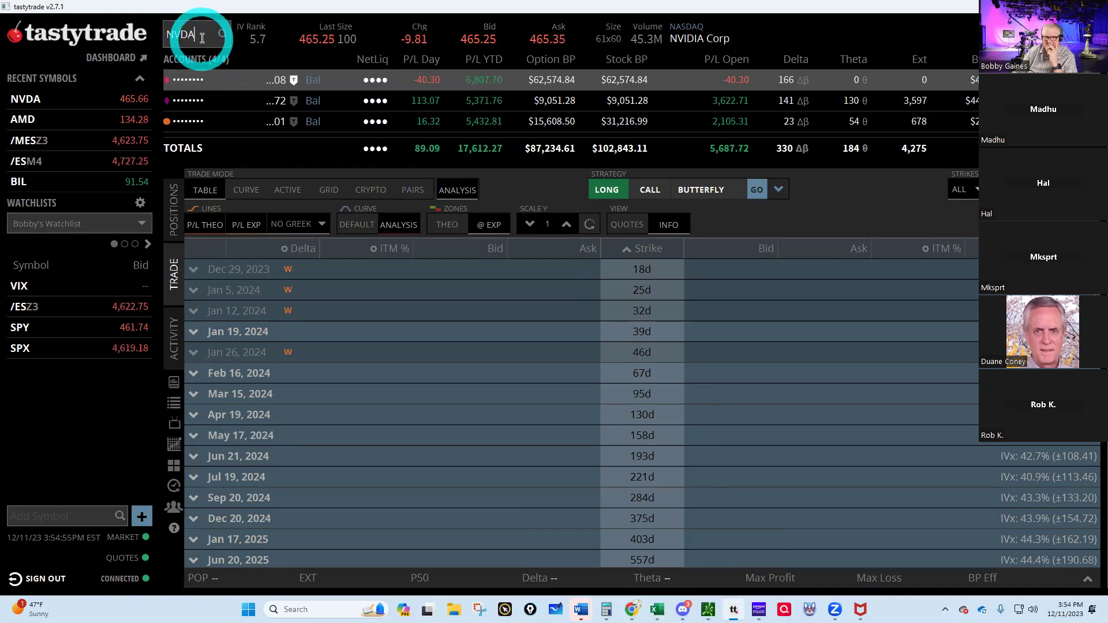
# - Buy 89 NVDA shares with a 465.07 limit order, then view the order activity
pyautogui.click(543, 39)
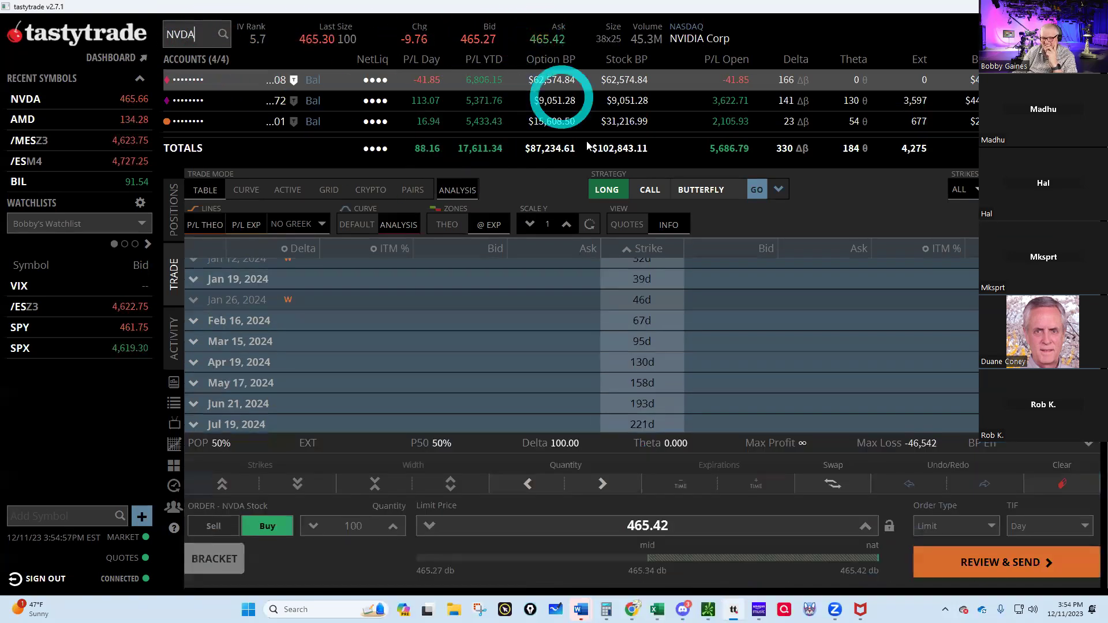
pyautogui.click(359, 522)
pyautogui.doubleClick(358, 521)
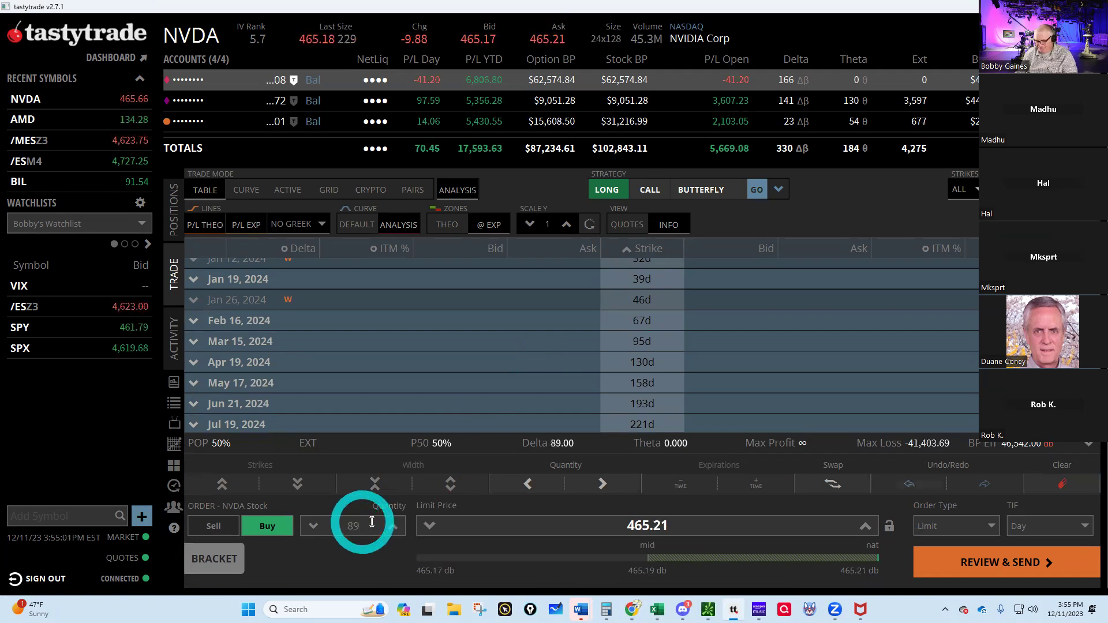
pyautogui.click(427, 530)
pyautogui.click(427, 530)
pyautogui.click(427, 530)
pyautogui.click(428, 530)
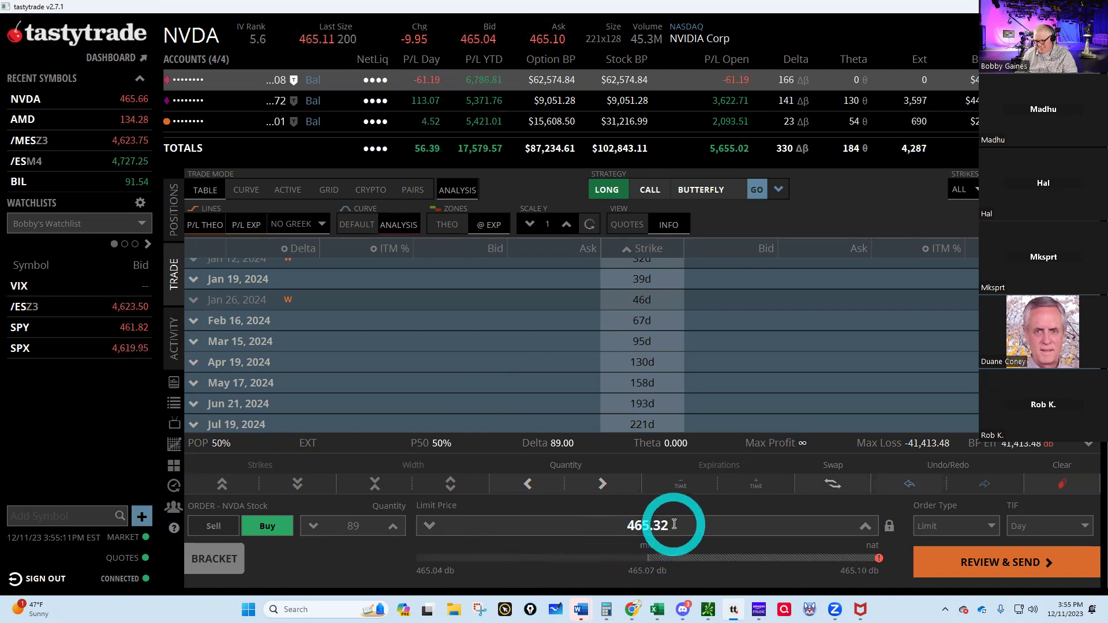
pyautogui.moveTo(671, 526); pyautogui.dragTo(656, 523)
pyautogui.write('07')
pyautogui.click(980, 564)
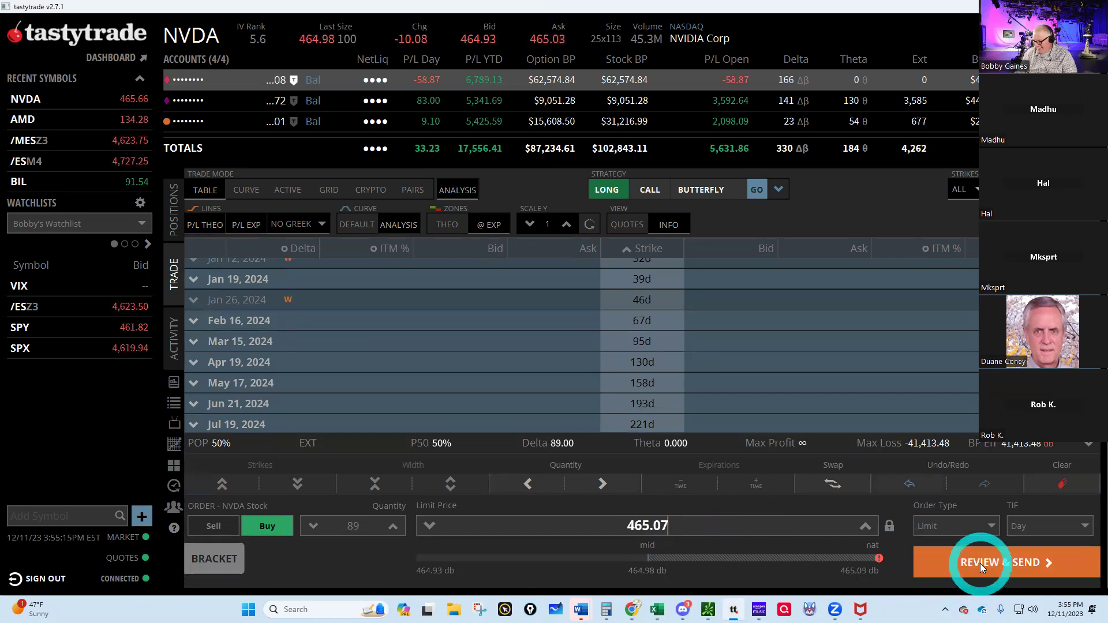
pyautogui.click(980, 563)
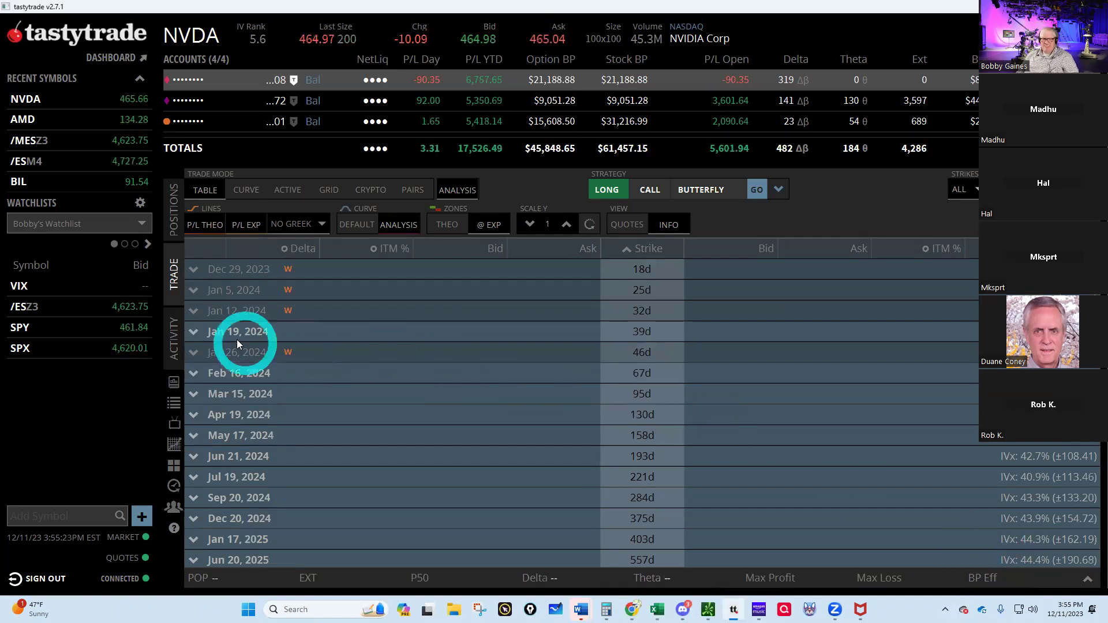
pyautogui.click(175, 339)
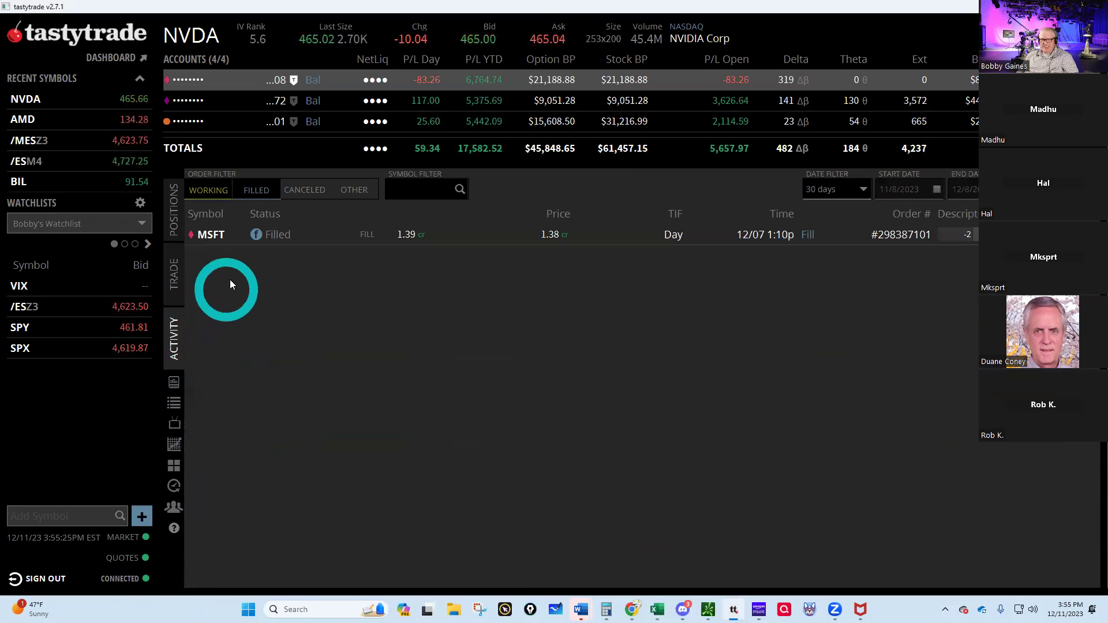
# - Filter tastytrade's filled orders to the last 7 days to see the NVDA and AMD buys, then return to the AIM workbook
pyautogui.click(196, 193)
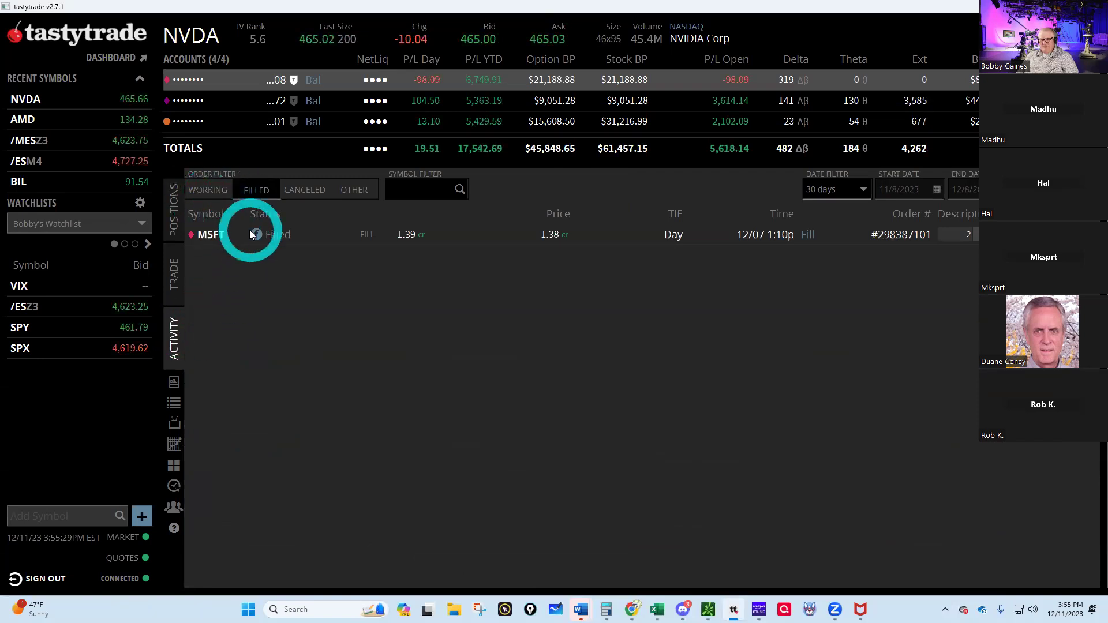
pyautogui.click(856, 190)
pyautogui.click(842, 227)
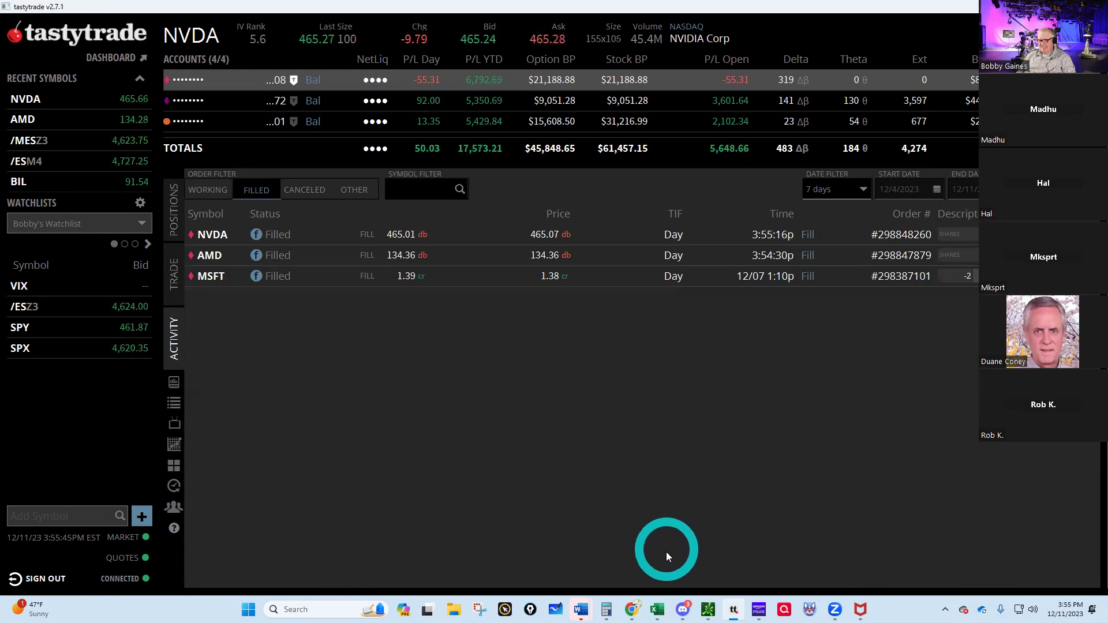
pyautogui.moveTo(657, 611)
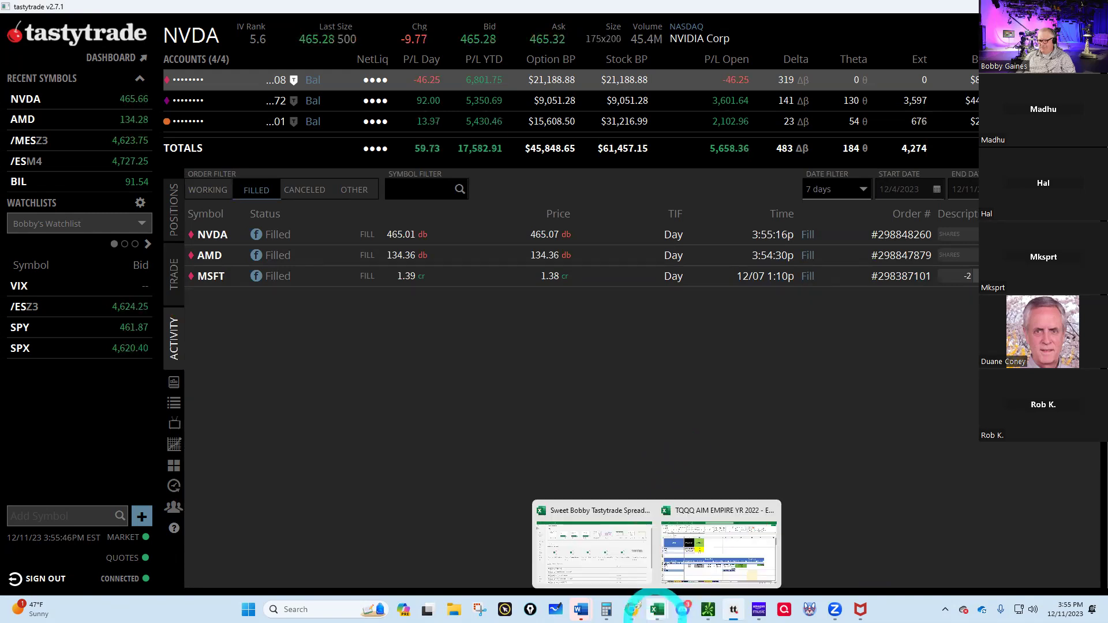
pyautogui.click(704, 563)
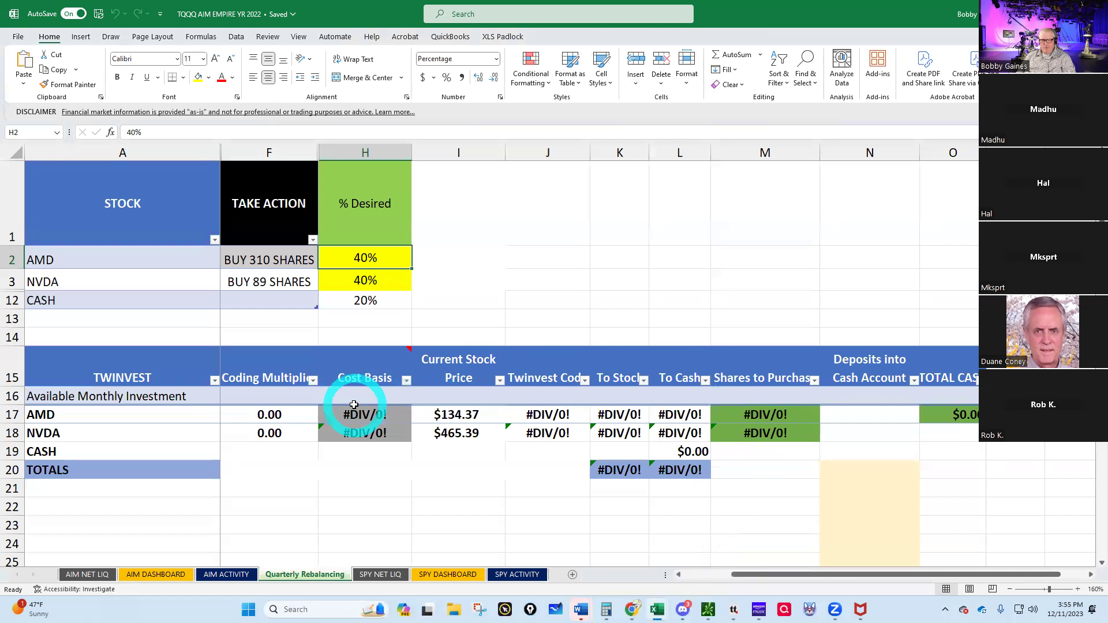
# - Log AMD, 310 shares, trade date 12/11/2023 in row 2 of AIM ACTIVITY, then bring tastytrade forward
pyautogui.click(164, 576)
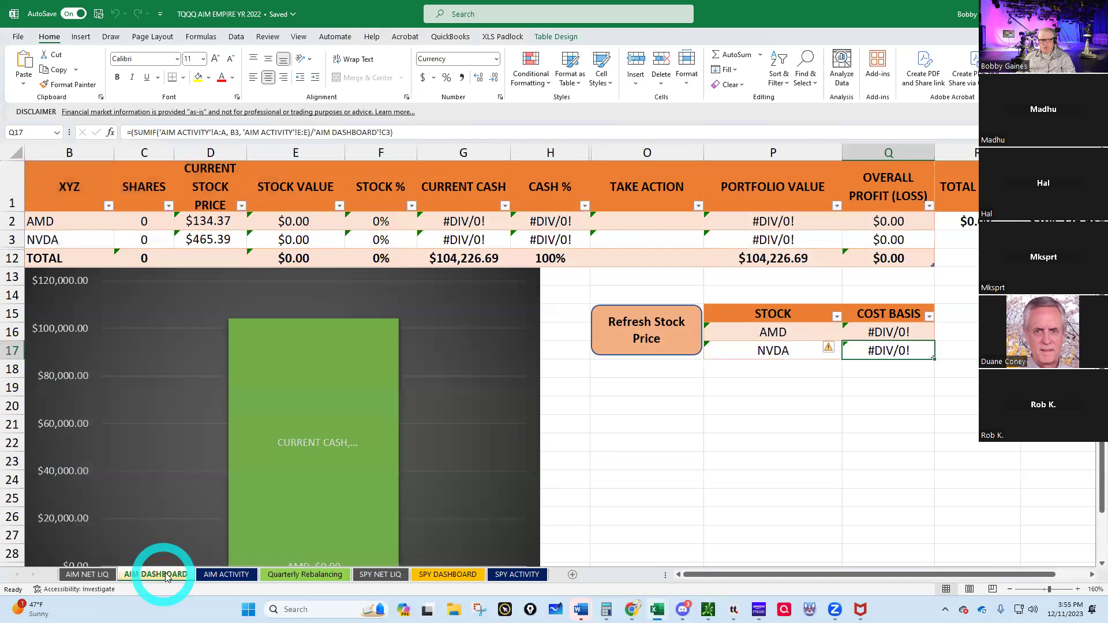
pyautogui.click(235, 575)
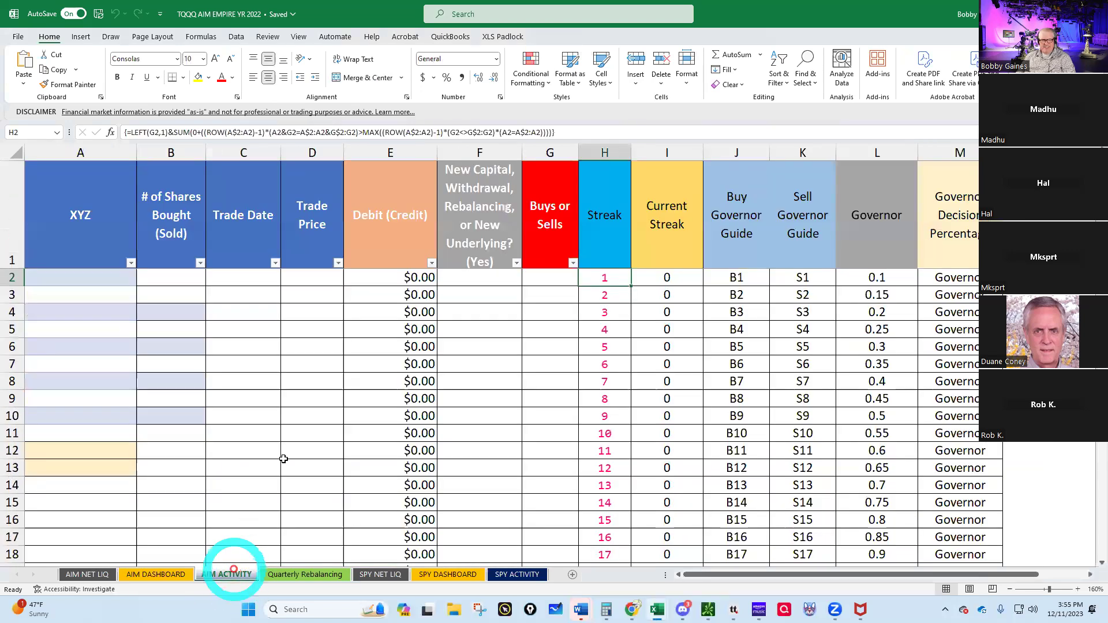
pyautogui.click(51, 279)
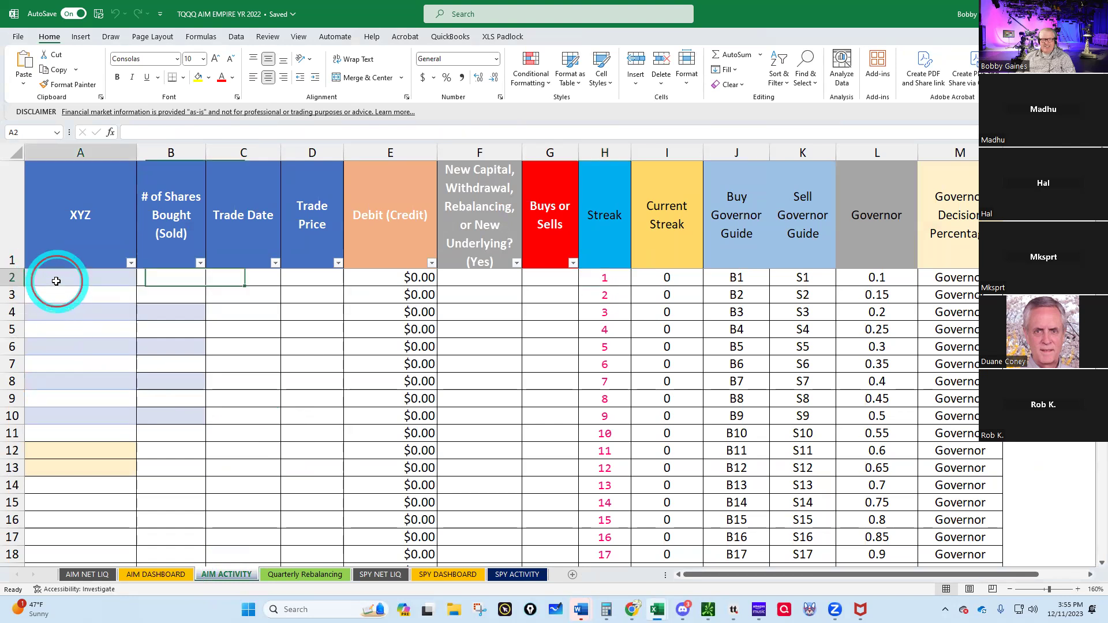
pyautogui.write('AMD')
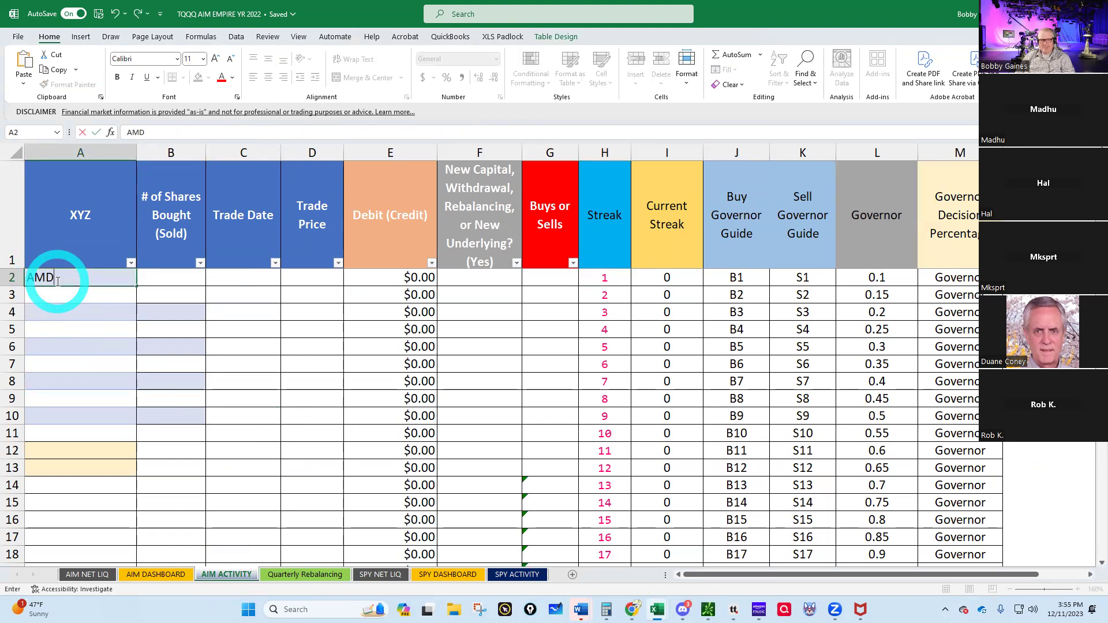
pyautogui.press('Tab')
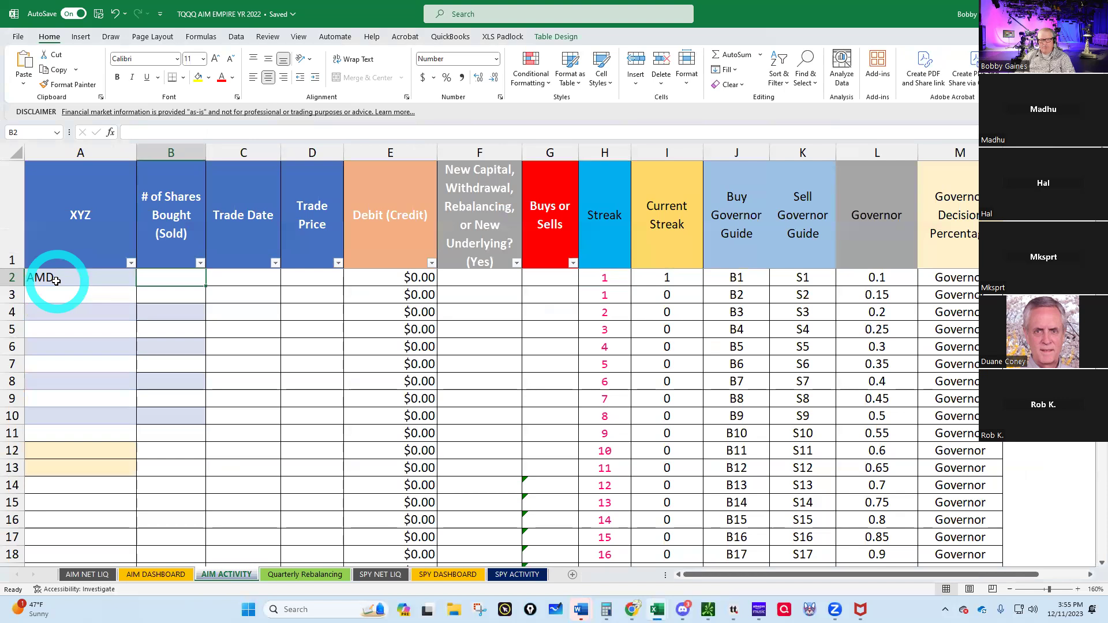
pyautogui.write('310')
pyautogui.press('Tab')
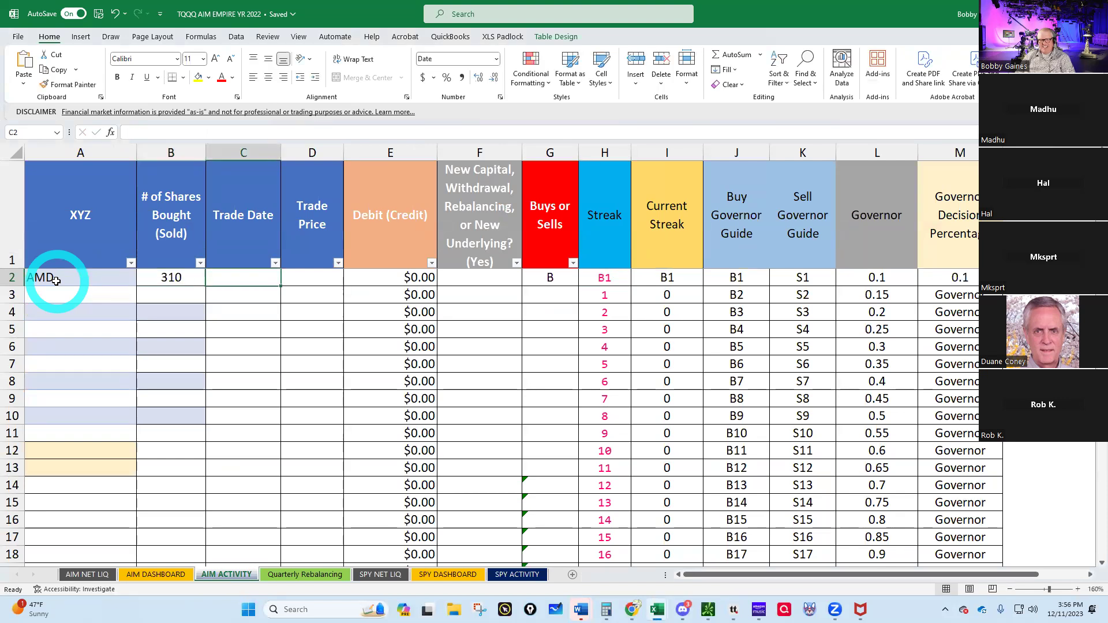
pyautogui.write('12')
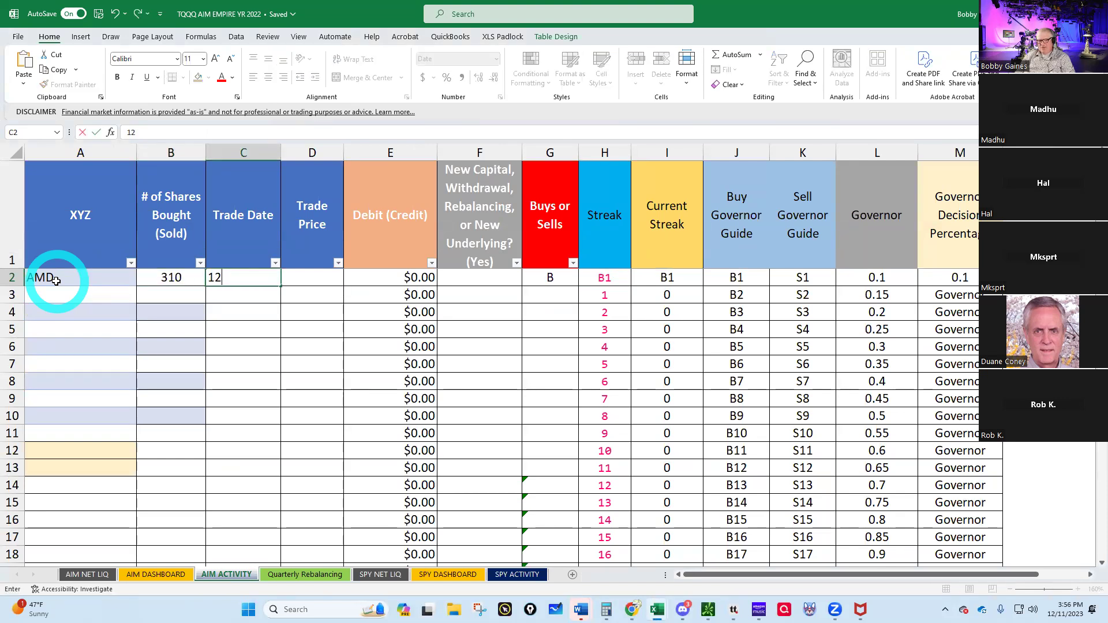
pyautogui.write('/11/2023')
pyautogui.press('Tab')
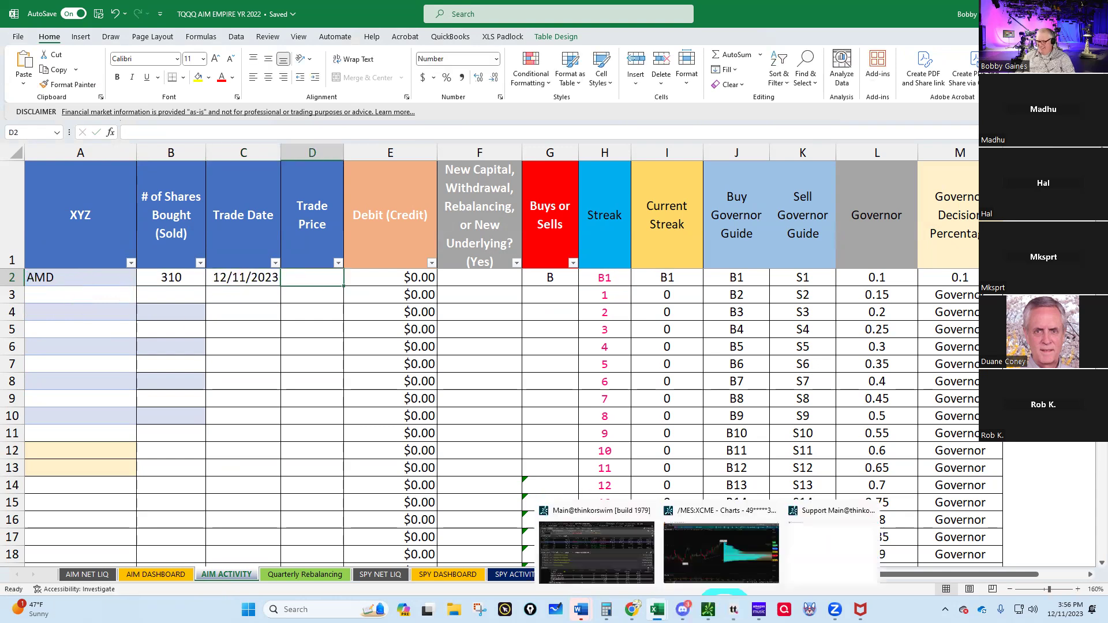
pyautogui.click(690, 539)
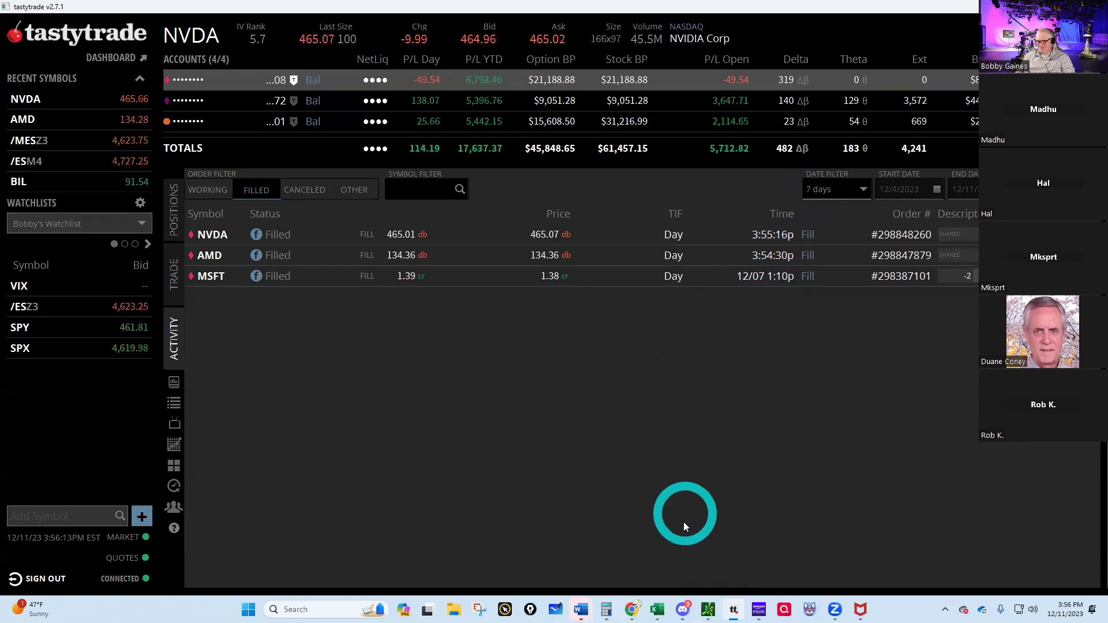
# - Enter AMD's 134.36 trade price and flag it YES as new capital
pyautogui.moveTo(658, 609)
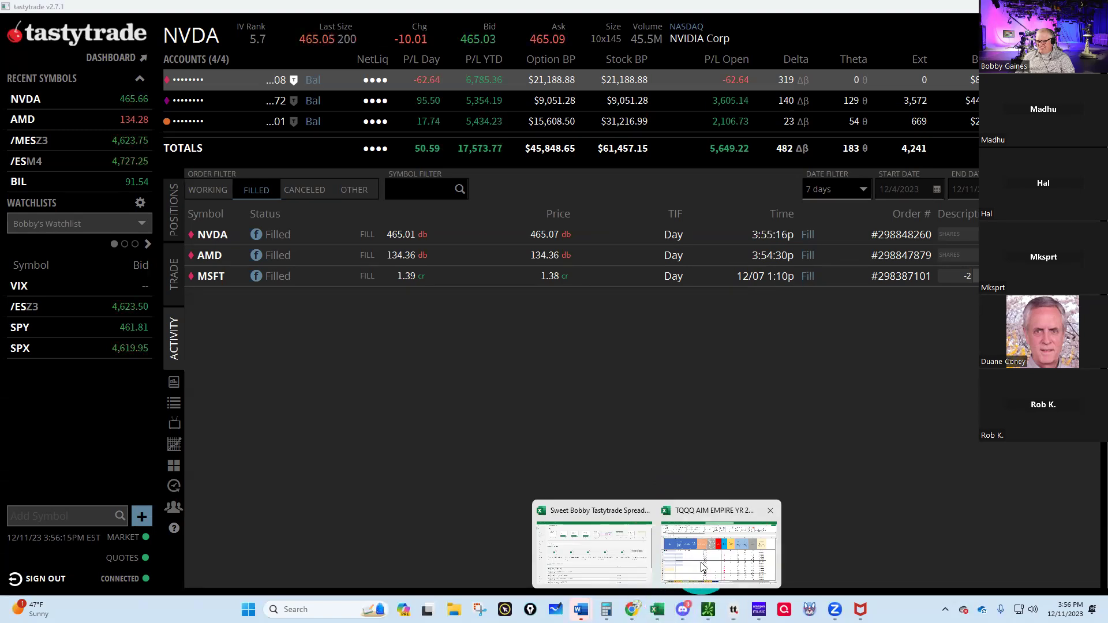
pyautogui.click(704, 566)
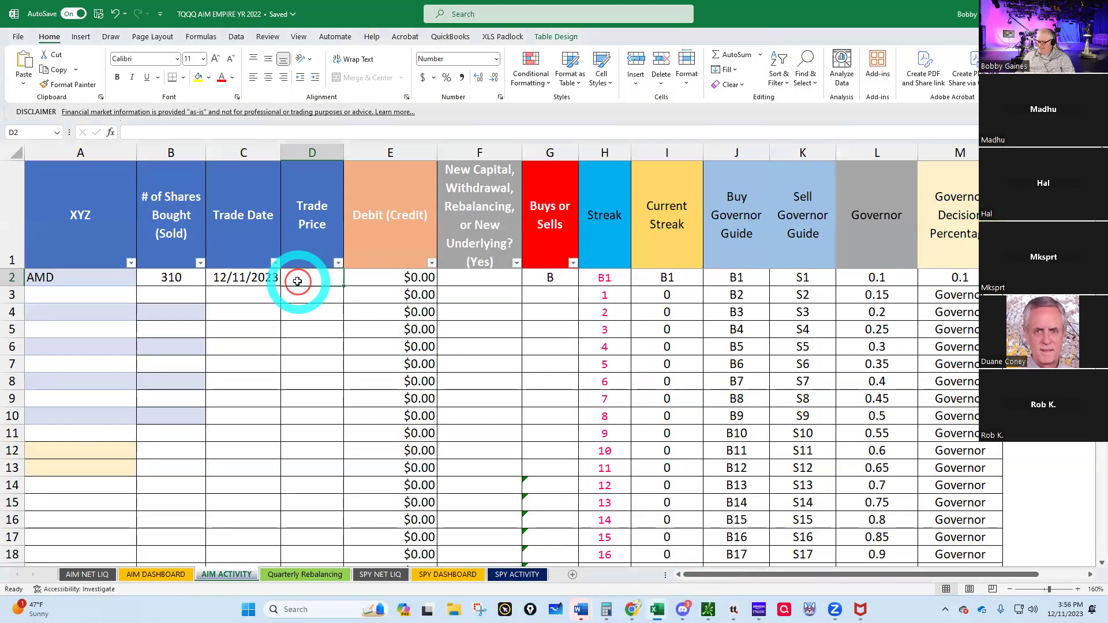
pyautogui.write('134.36')
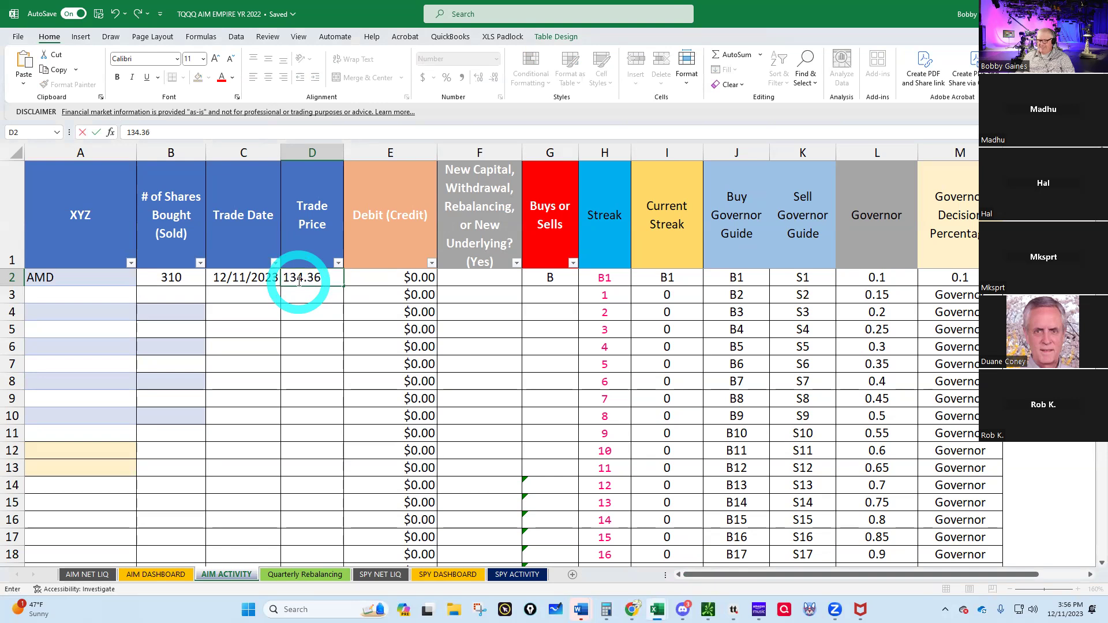
pyautogui.press('Return')
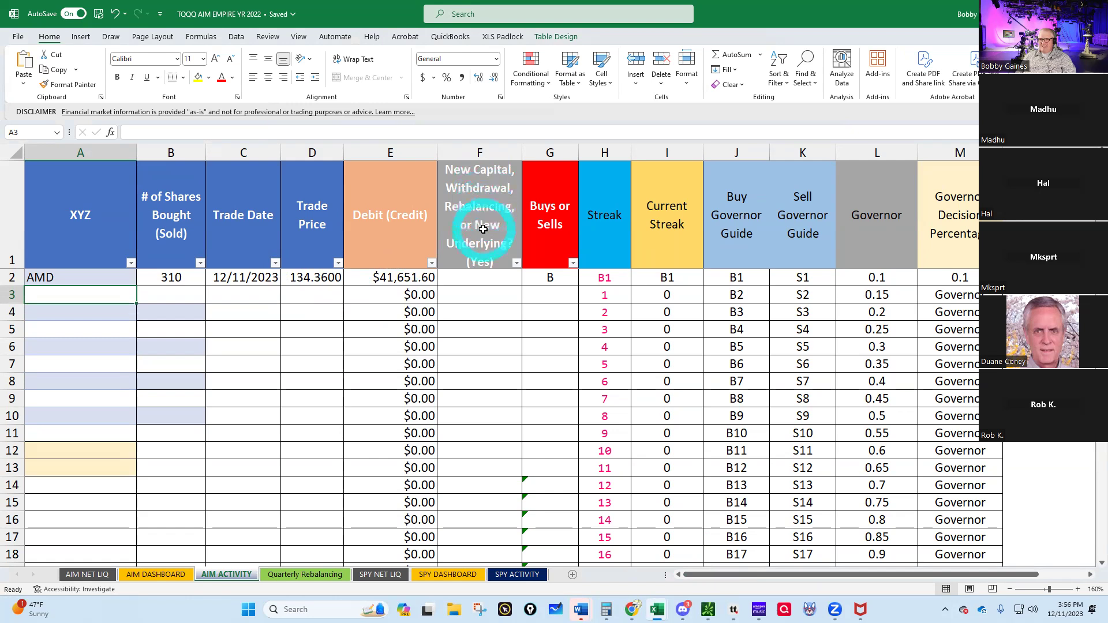
pyautogui.click(475, 280)
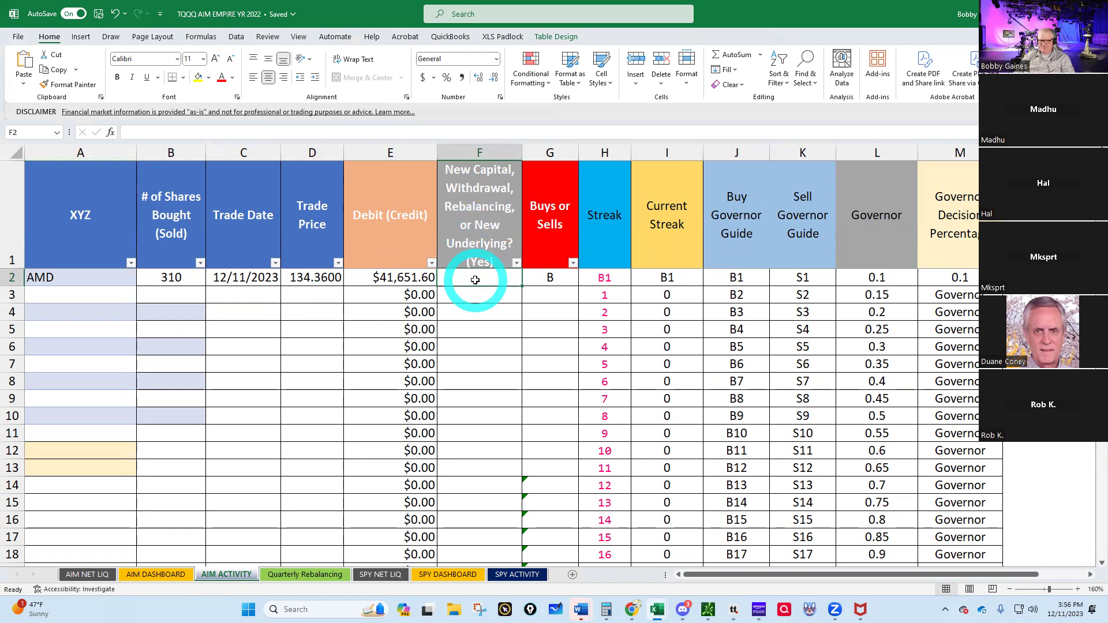
pyautogui.write('YES')
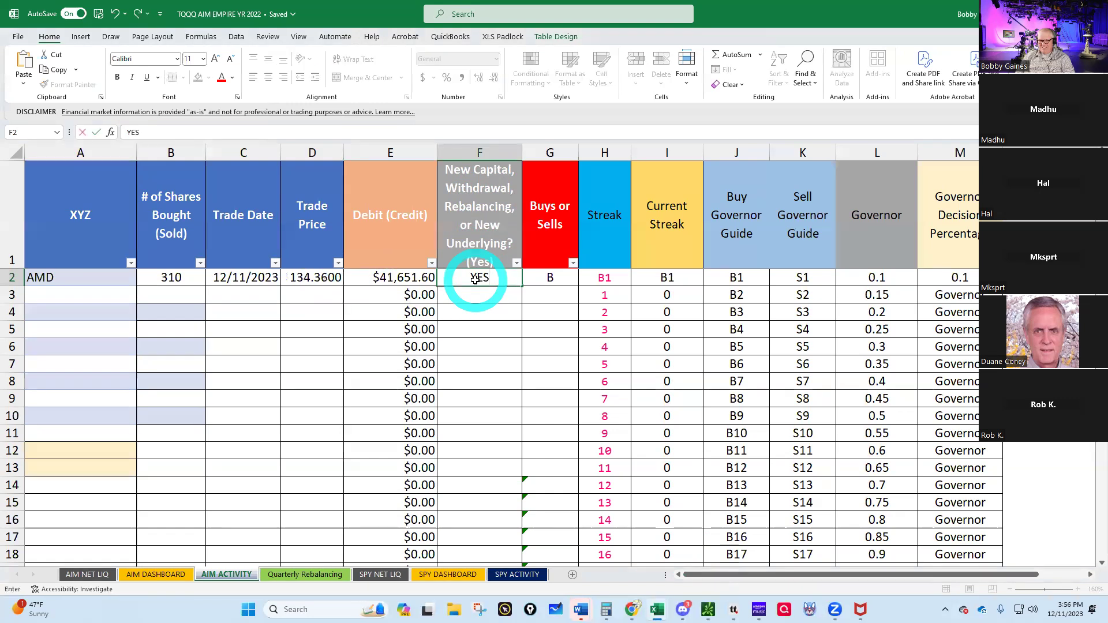
pyautogui.press('Return')
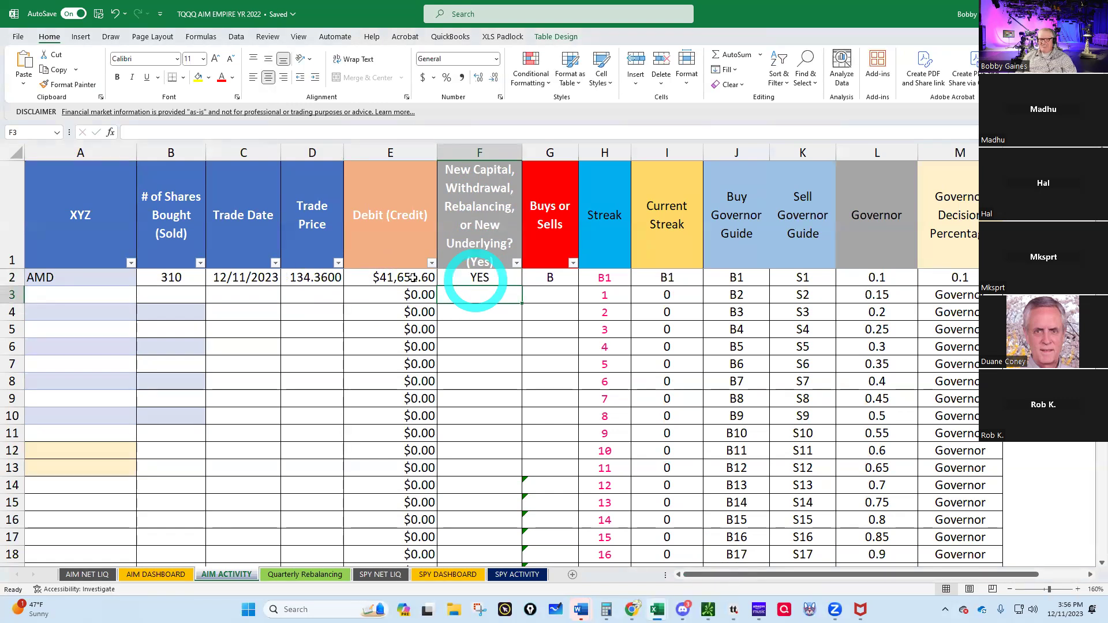
# - Log NVDA, 89 shares, trade date 12/11/2023 in row 3, then bring tastytrade forward
pyautogui.click(54, 294)
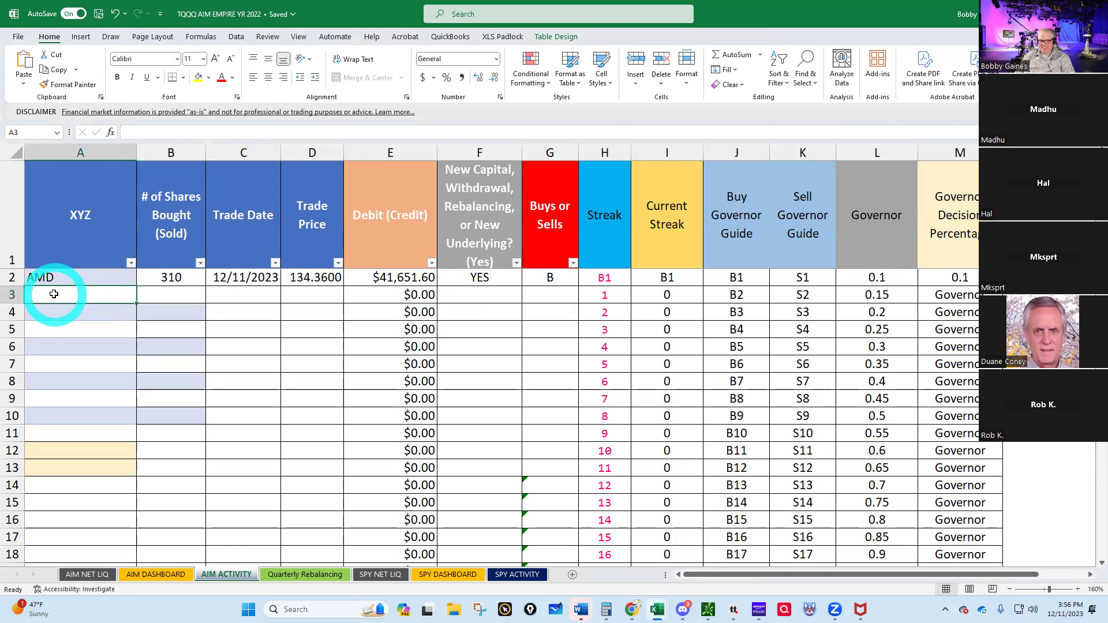
pyautogui.write('NVDA')
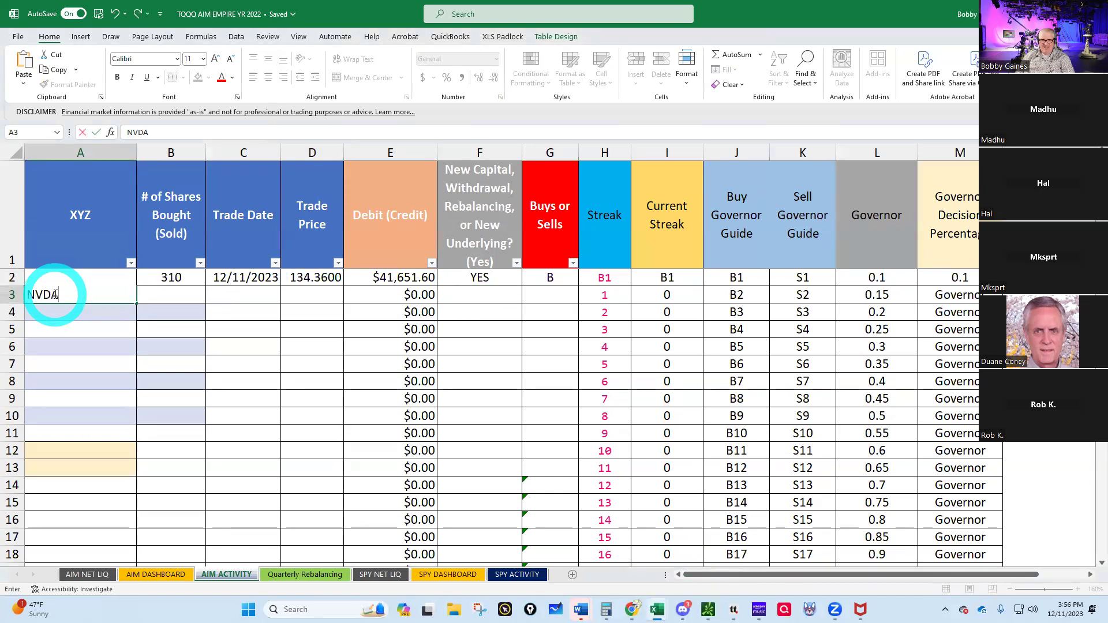
pyautogui.press('Tab')
pyautogui.write('89')
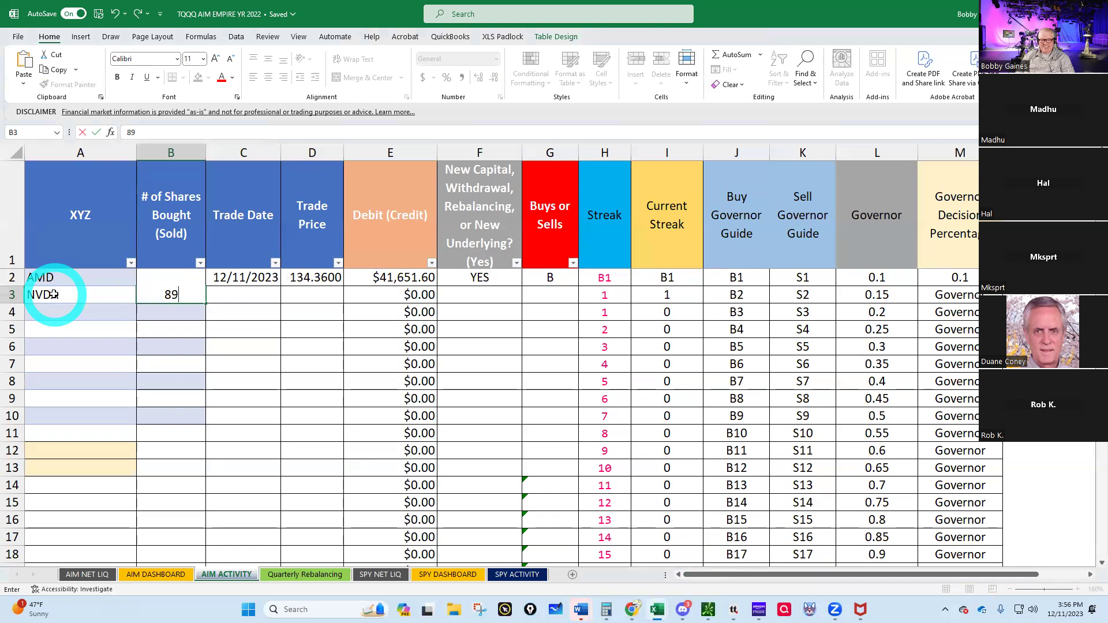
pyautogui.press('Tab')
pyautogui.write('12/11/2')
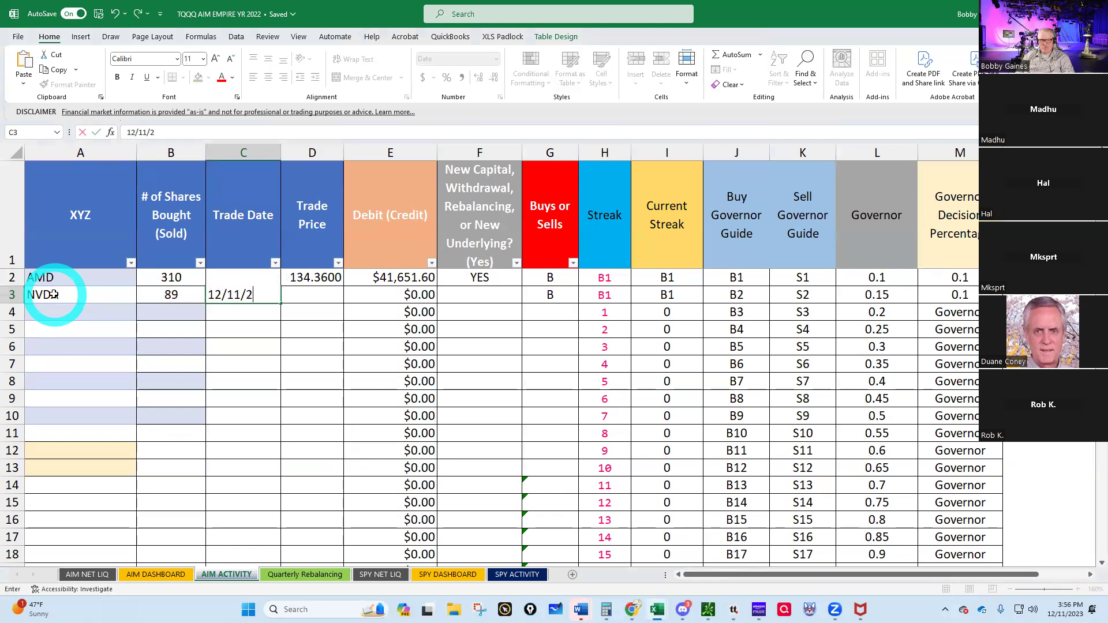
pyautogui.press('Tab')
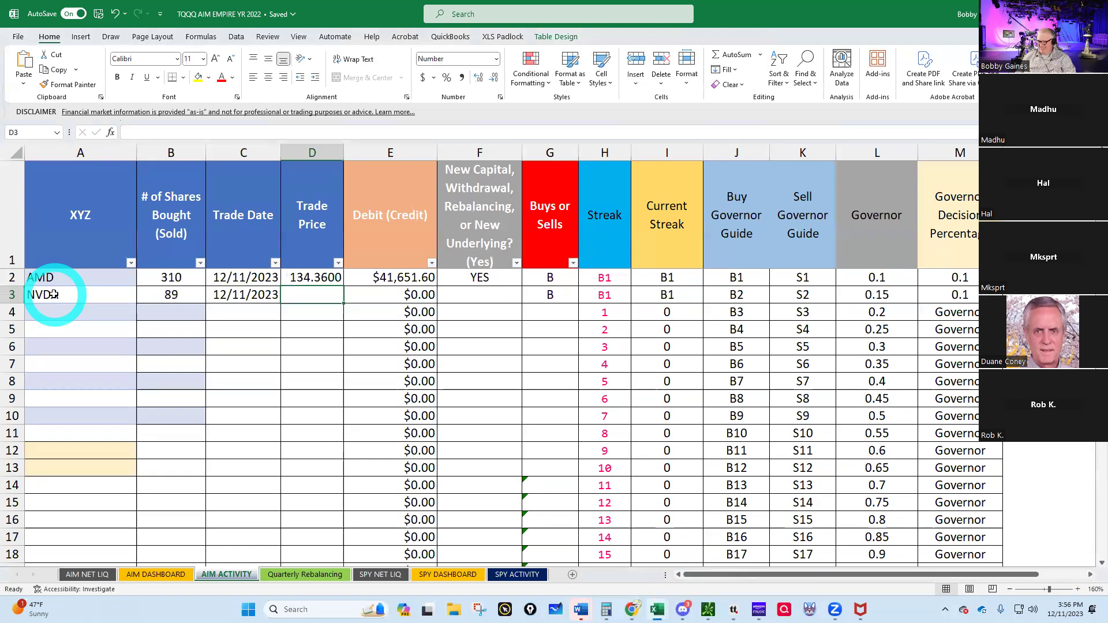
pyautogui.click(732, 605)
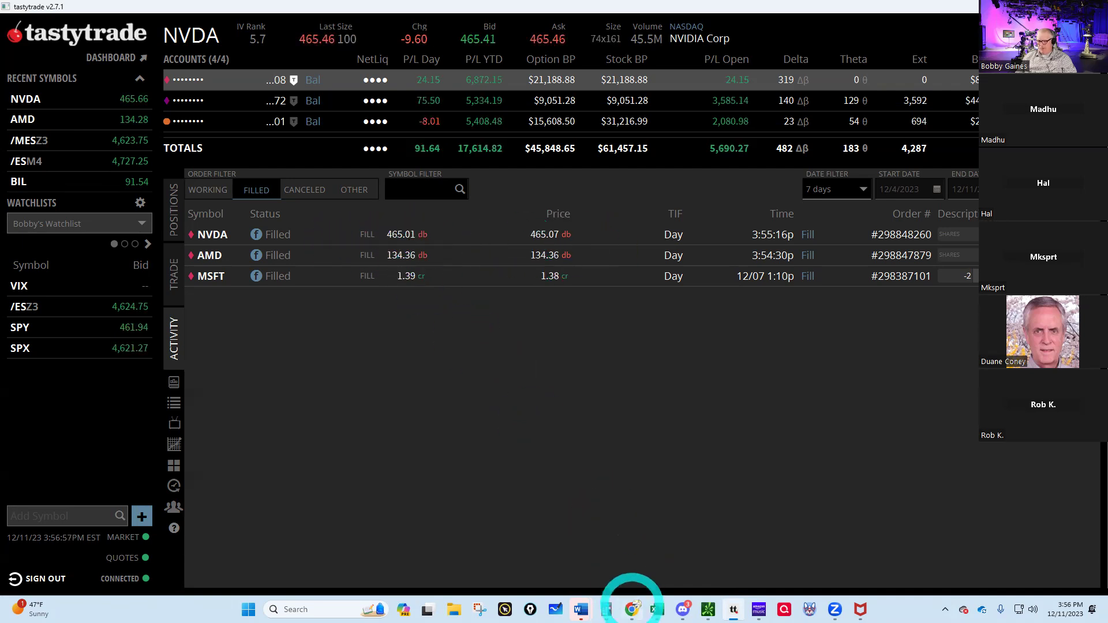
pyautogui.moveTo(708, 609)
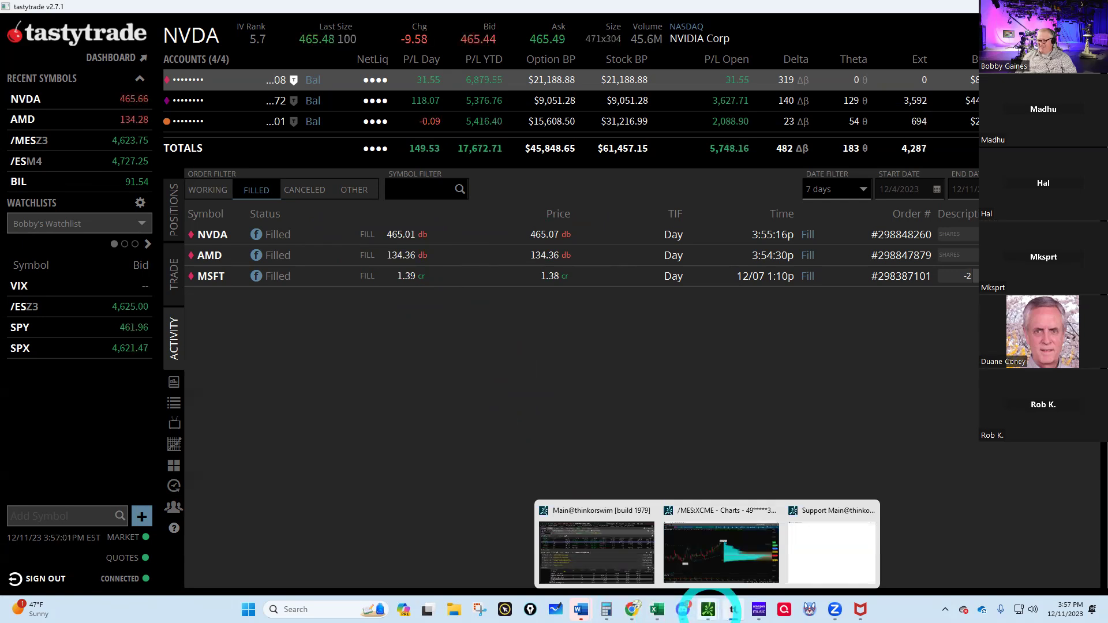
pyautogui.moveTo(652, 611)
pyautogui.click(714, 543)
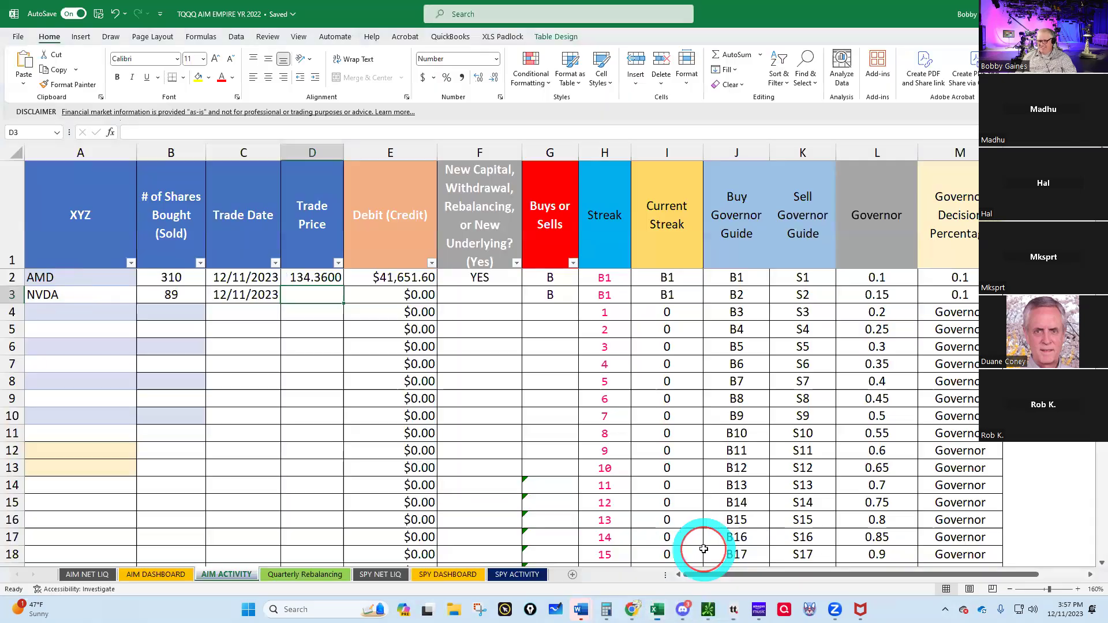
# - Enter NVDA's 465.01 trade price in D3 and flag it YES as new capital
pyautogui.write('465.01')
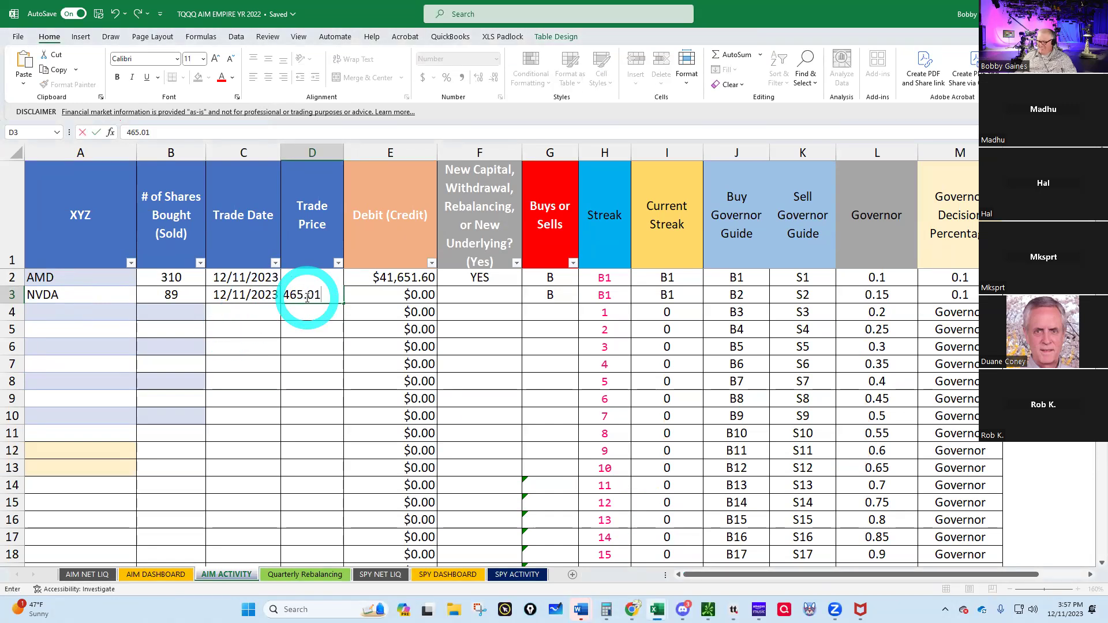
pyautogui.press('Return')
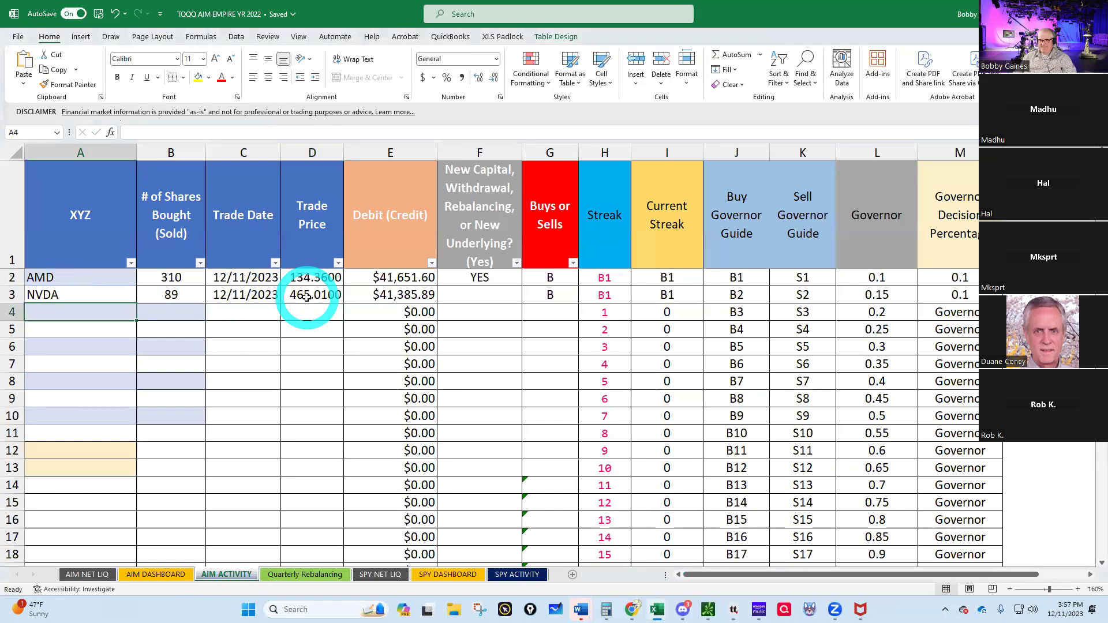
pyautogui.click(484, 297)
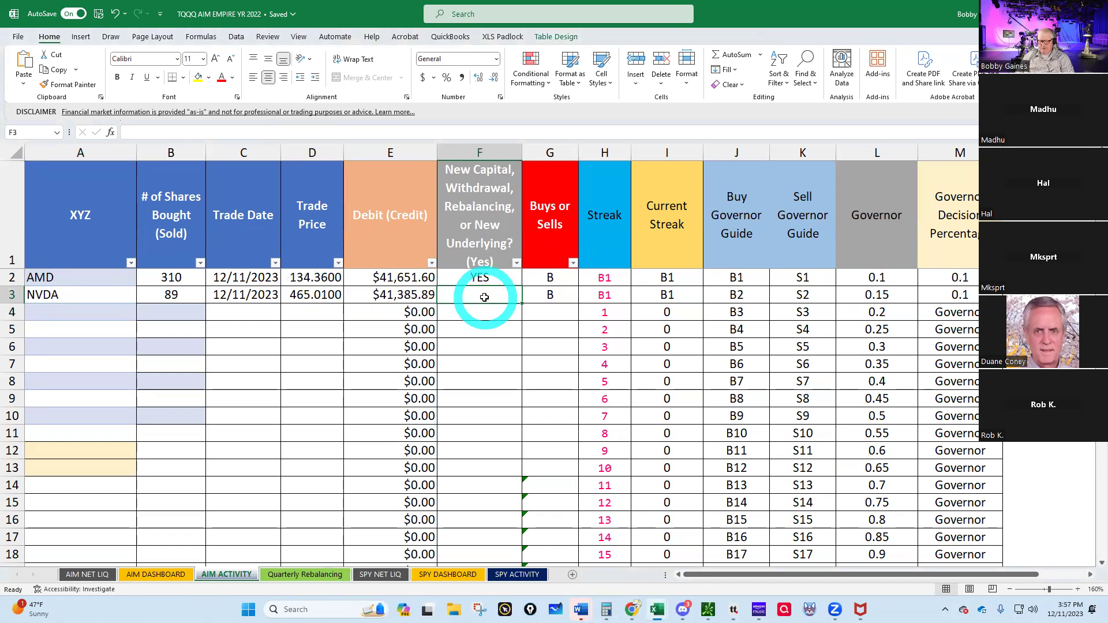
pyautogui.write('YES')
pyautogui.press('Return')
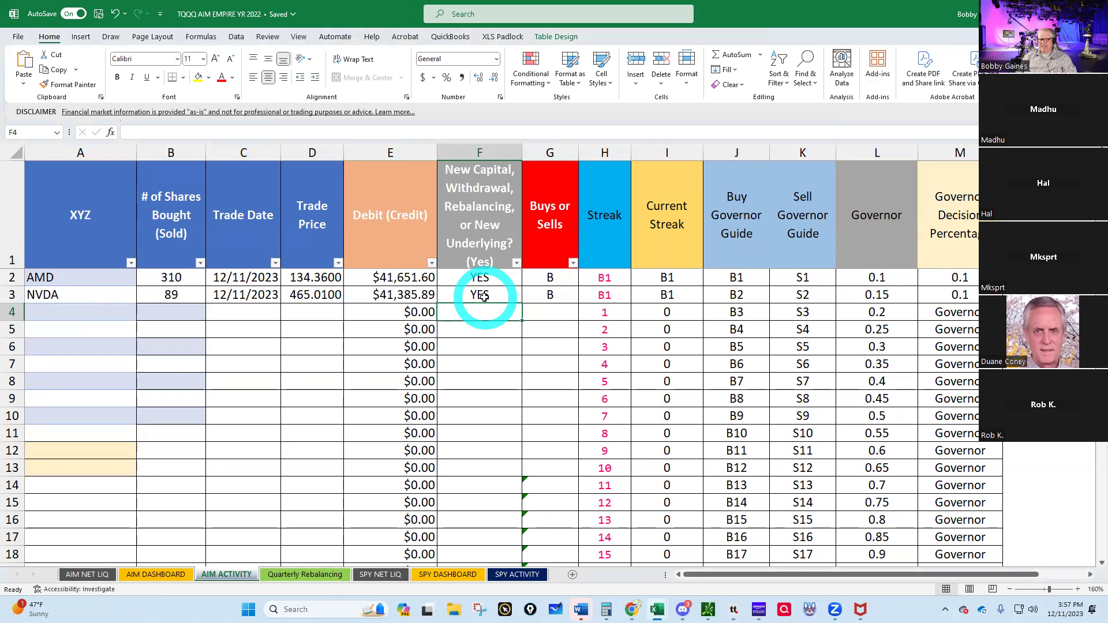
pyautogui.click(158, 578)
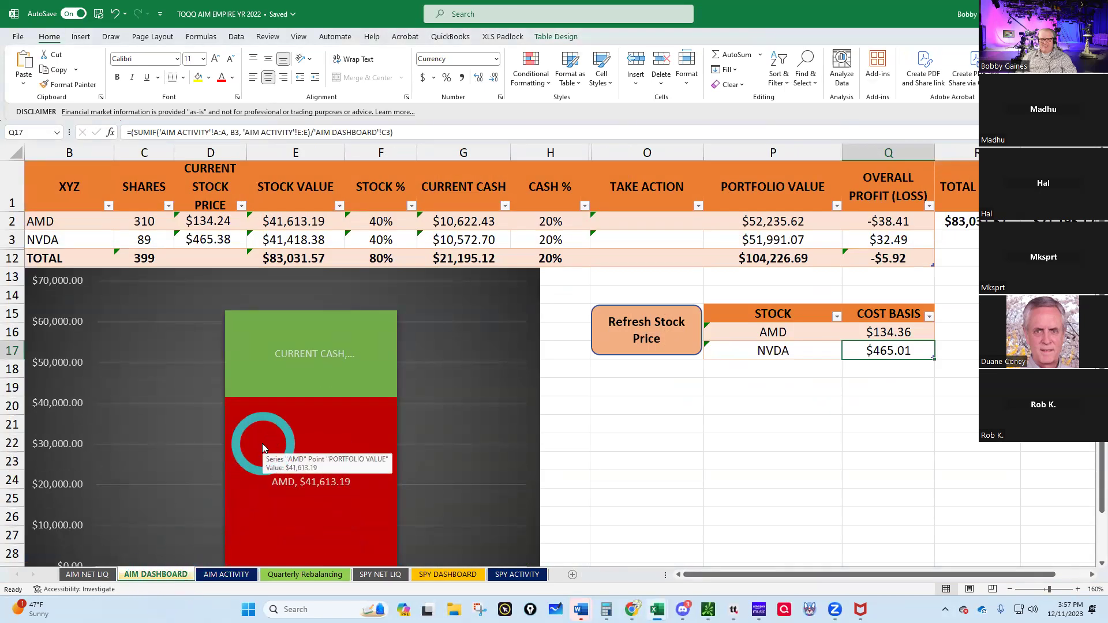
# - Scroll the AIM DASHBOARD to review $83,031.57 in AMD/NVDA stock, $21,195.12 cash and the -$5.92 loss
pyautogui.scroll(-2, 507, 460)
pyautogui.scroll(2, 503, 453)
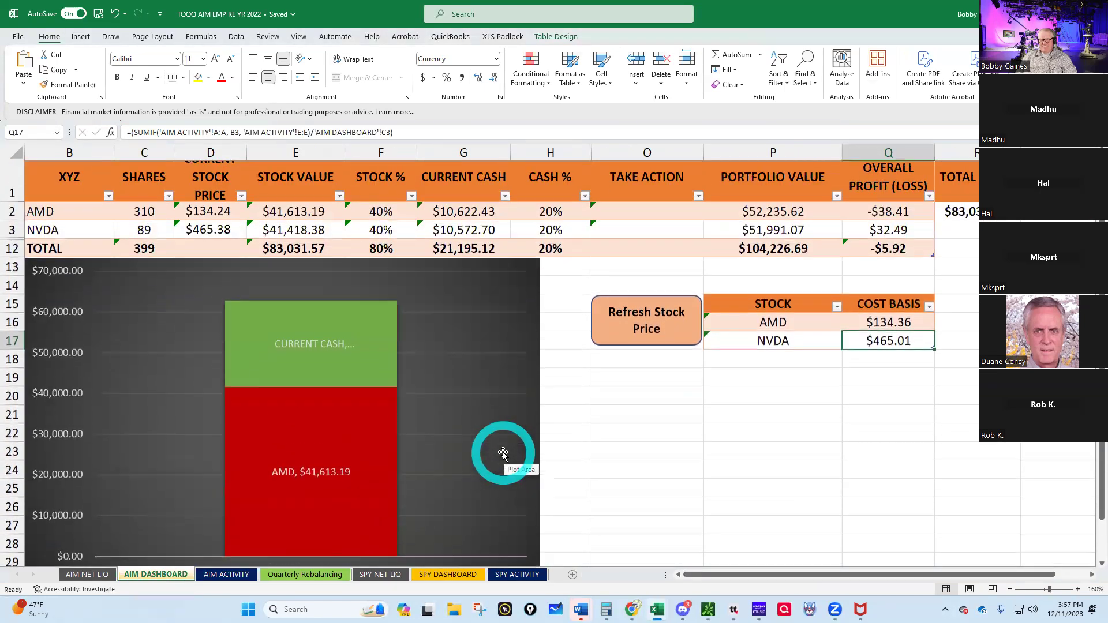
pyautogui.scroll(1, 503, 453)
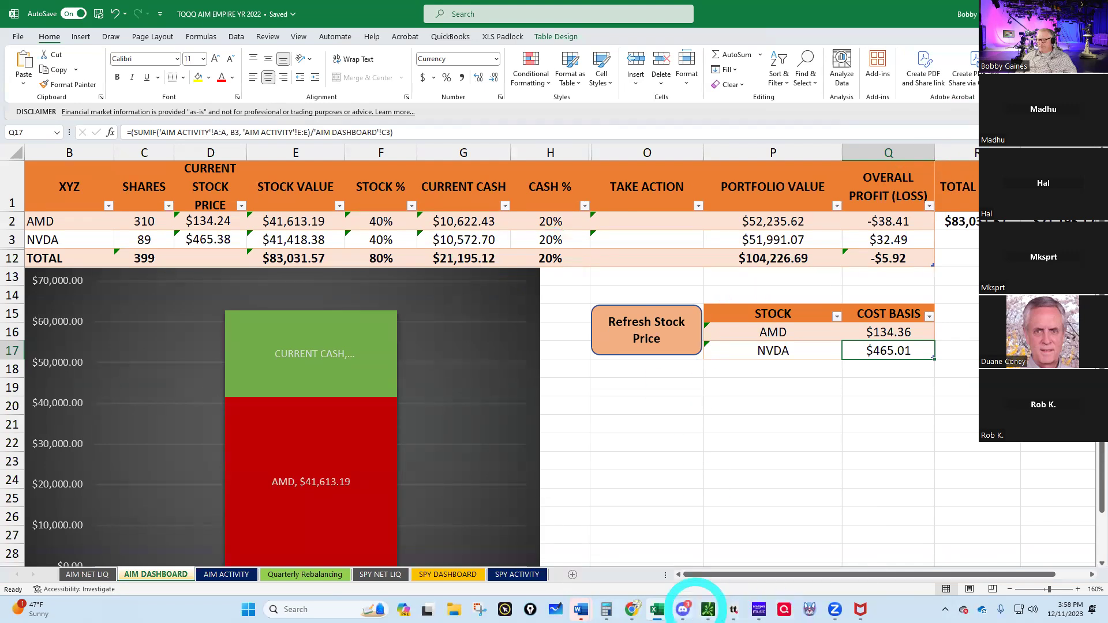
# - Replace NVDA with the BIL quote in tastytrade and draft a 100-share buy at the 91.55 ask
pyautogui.moveTo(683, 608)
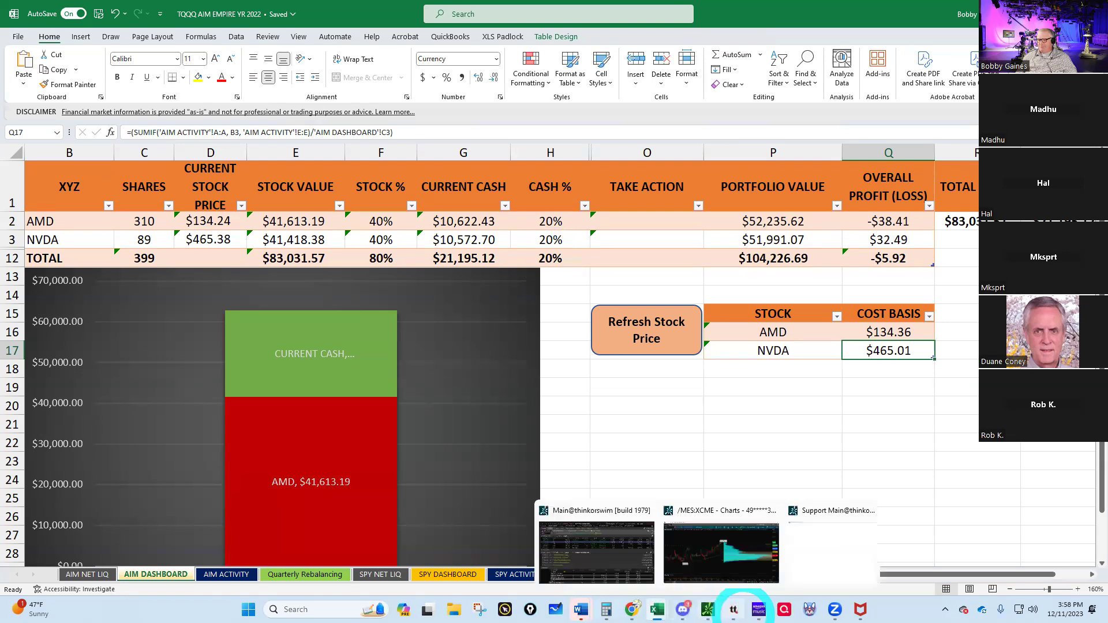
pyautogui.click(734, 610)
pyautogui.click(211, 32)
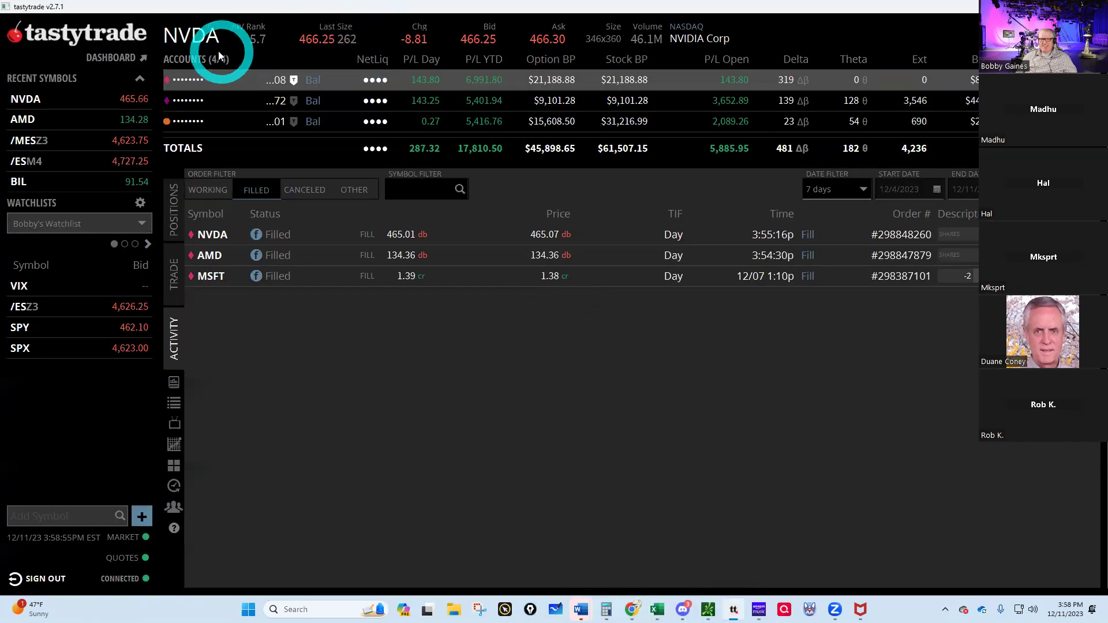
pyautogui.click(211, 32)
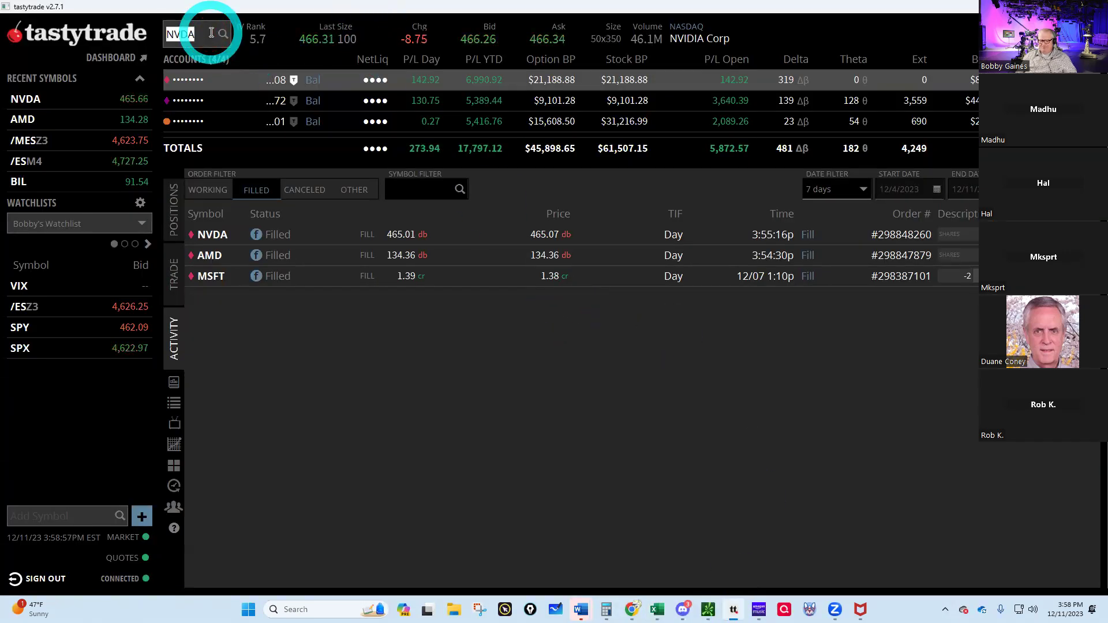
pyautogui.write('BIL')
pyautogui.press('Return')
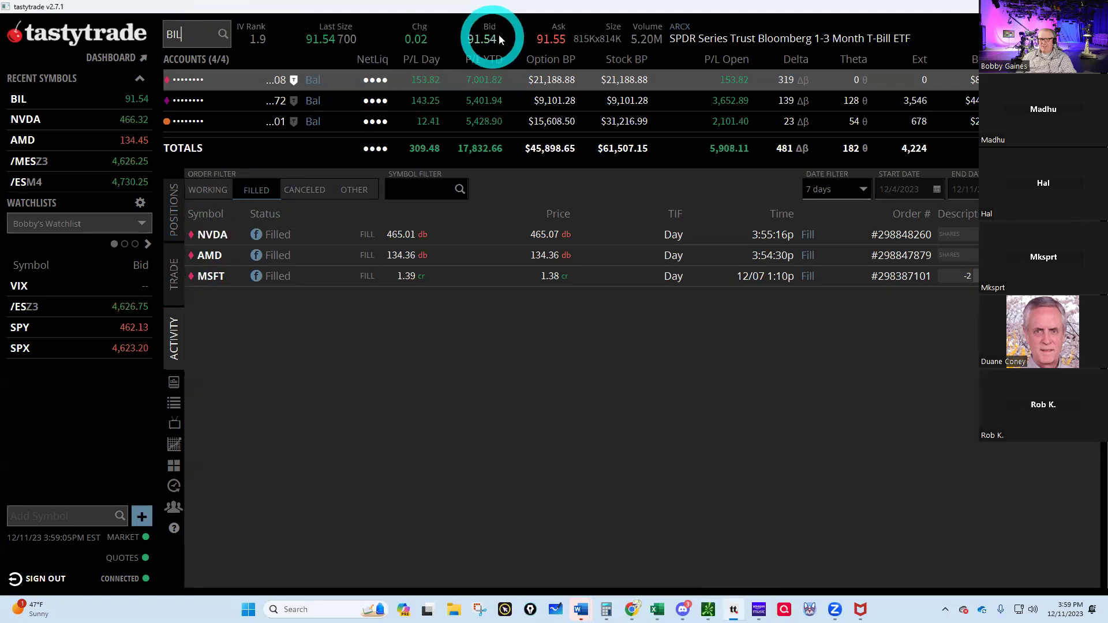
pyautogui.click(549, 38)
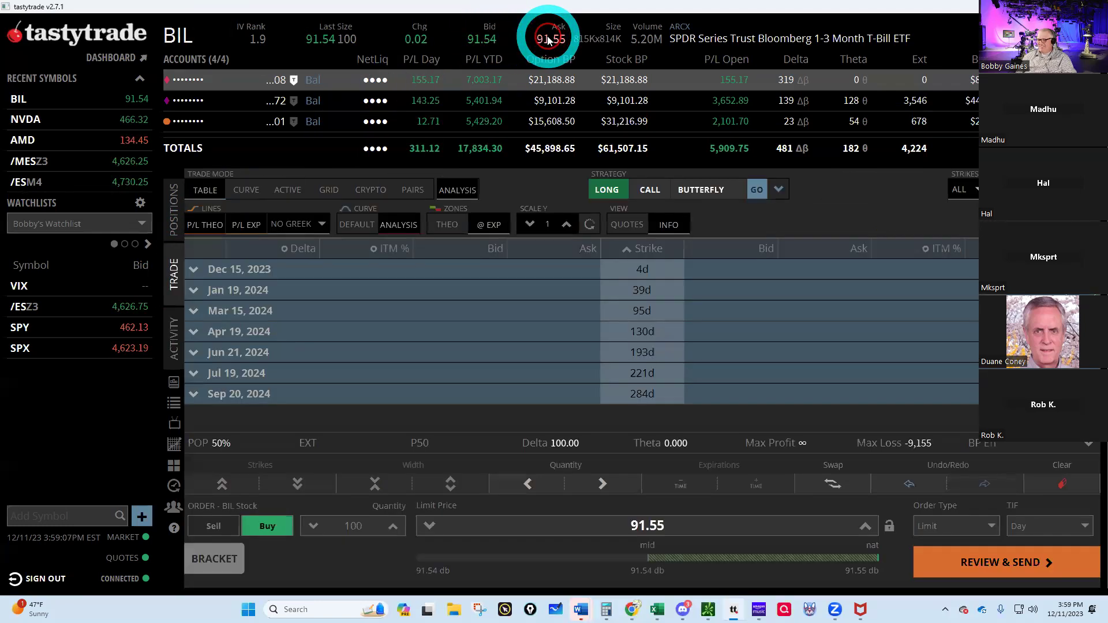
# - Review and send the 100-share BIL buy at 91.55, then draft and send a second one
pyautogui.click(985, 563)
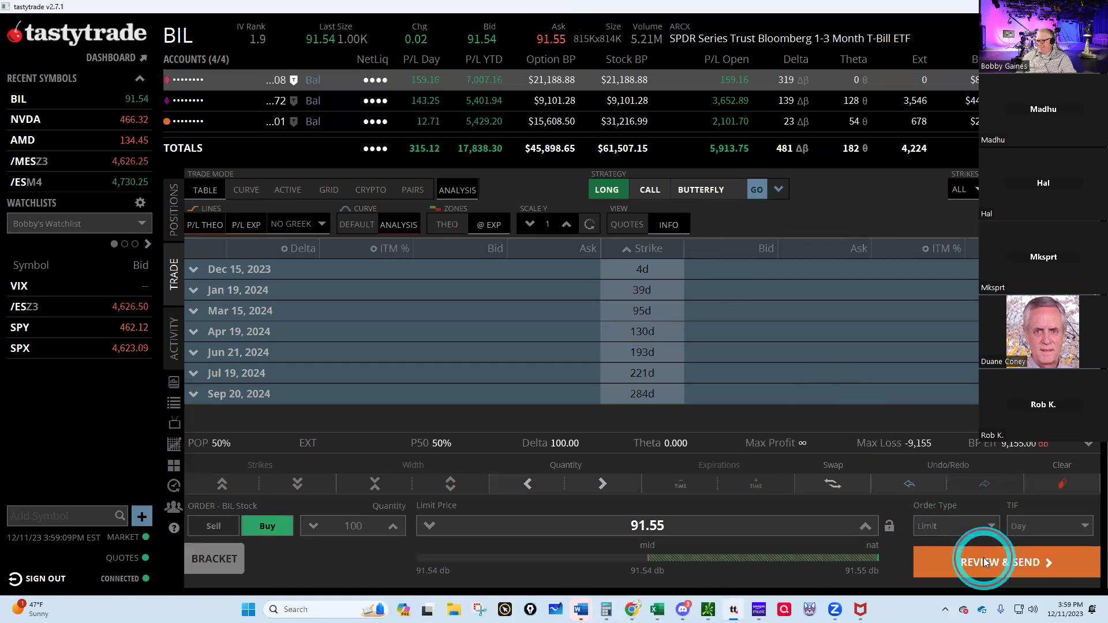
pyautogui.click(984, 561)
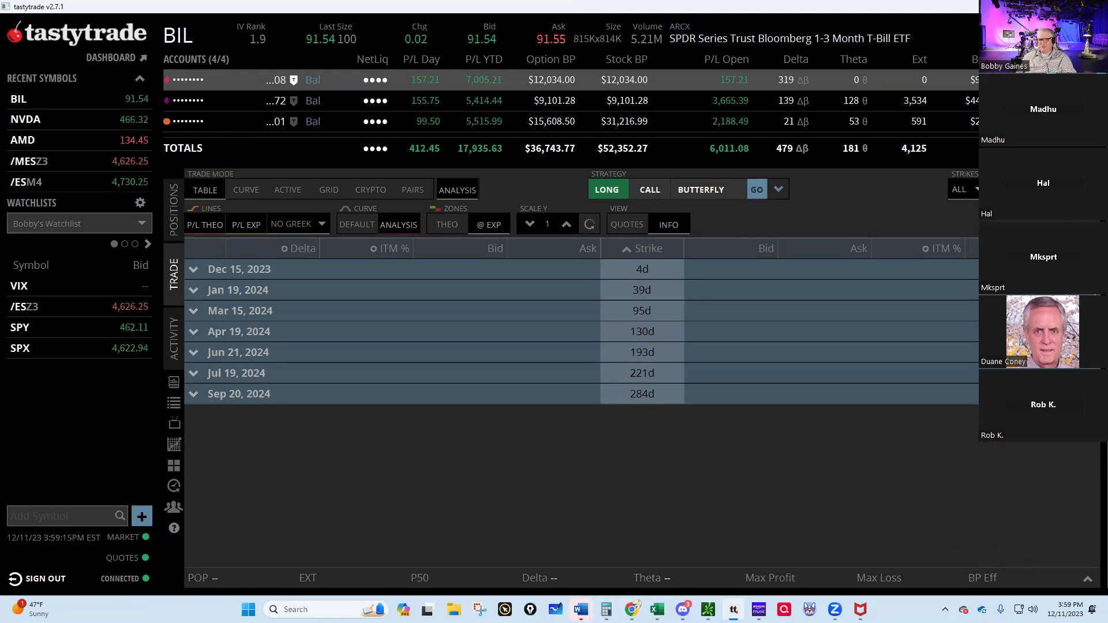
pyautogui.click(564, 40)
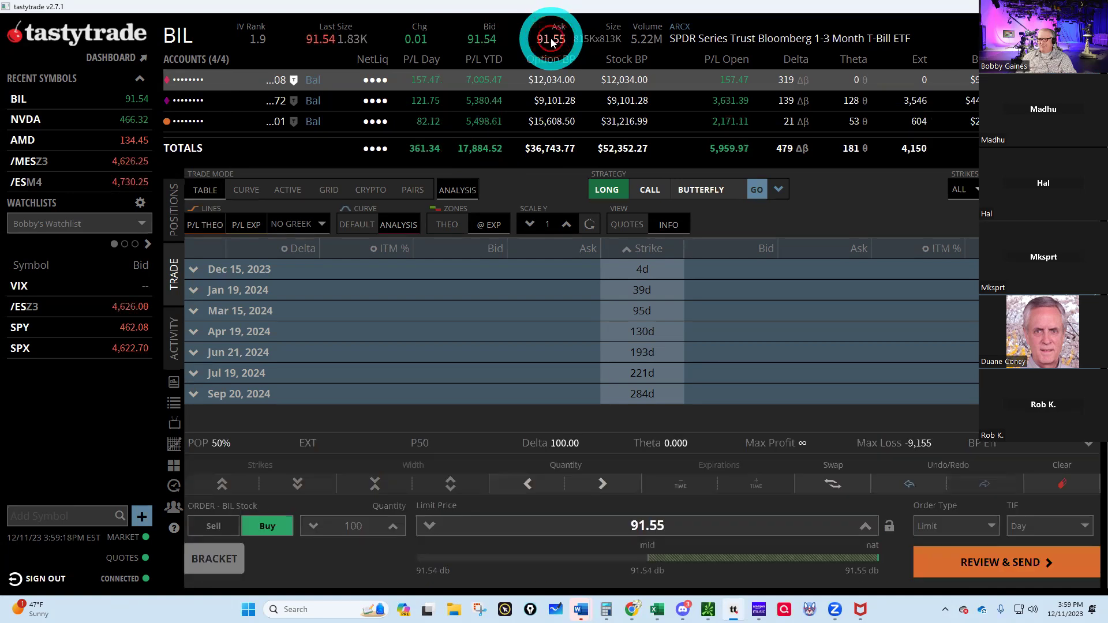
pyautogui.click(967, 558)
pyautogui.click(969, 563)
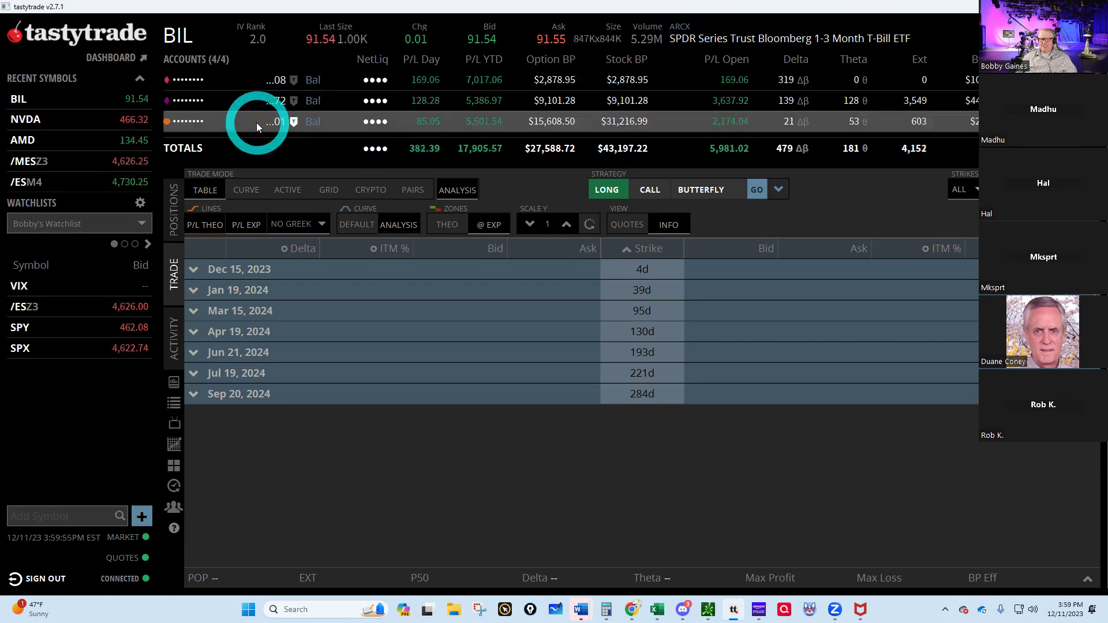
# - Send another 100-share BIL buy at 91.55 and dismiss the day-order rejection error
pyautogui.click(552, 38)
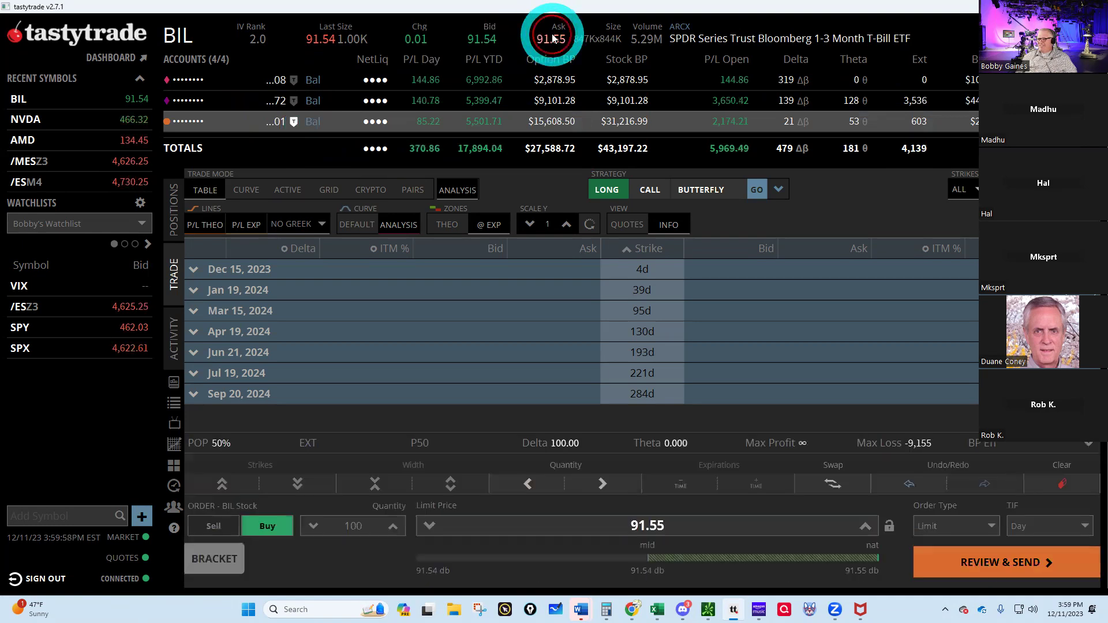
pyautogui.click(990, 564)
pyautogui.click(989, 564)
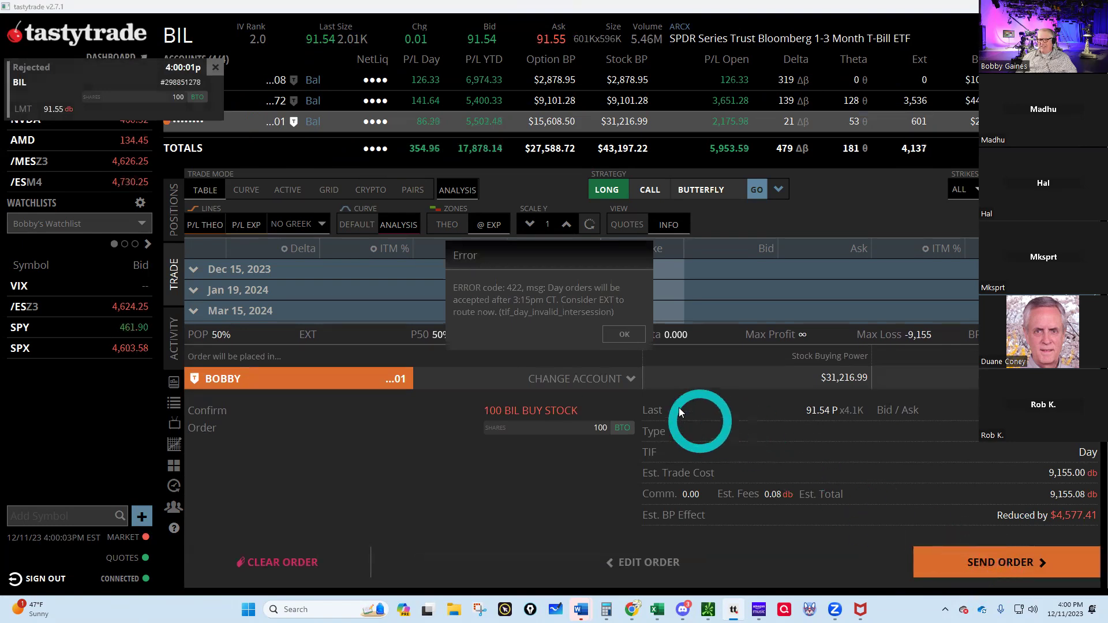
pyautogui.click(623, 336)
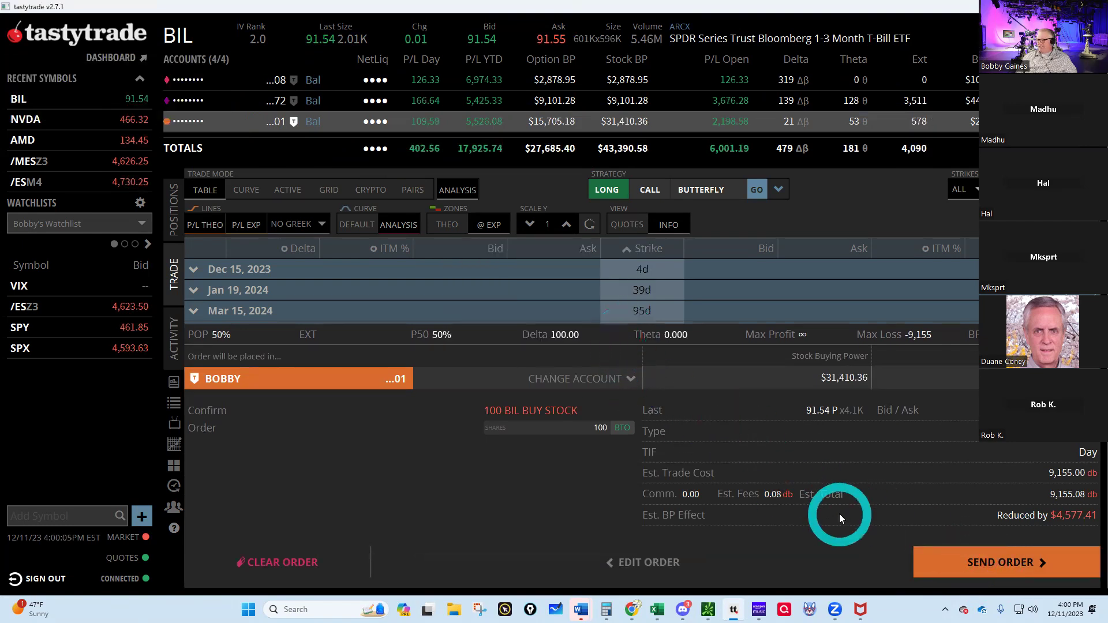